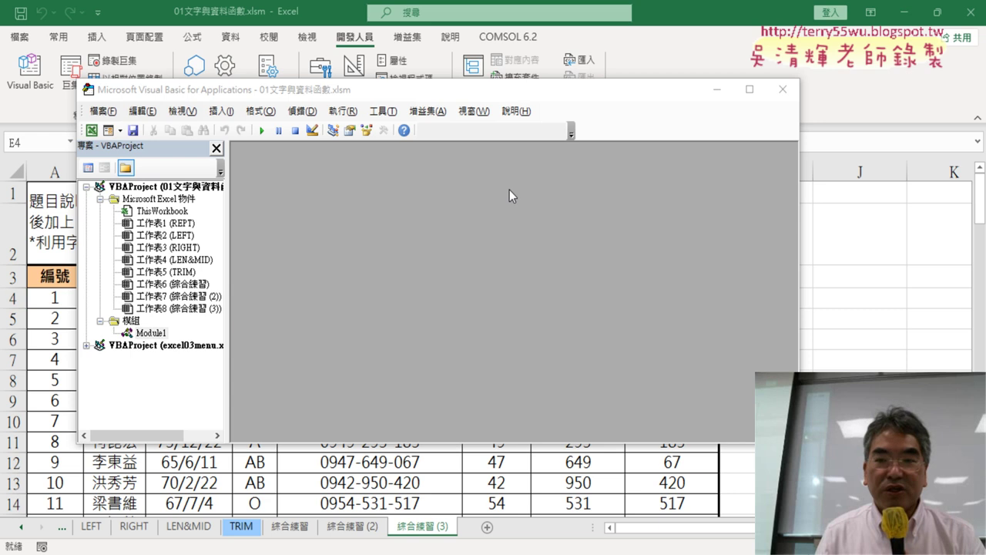
# Step: Reopen the VBA editor, restore the Project Explorer, and open Module1's 手機函數 code
pyautogui.doubleClick(151, 334)
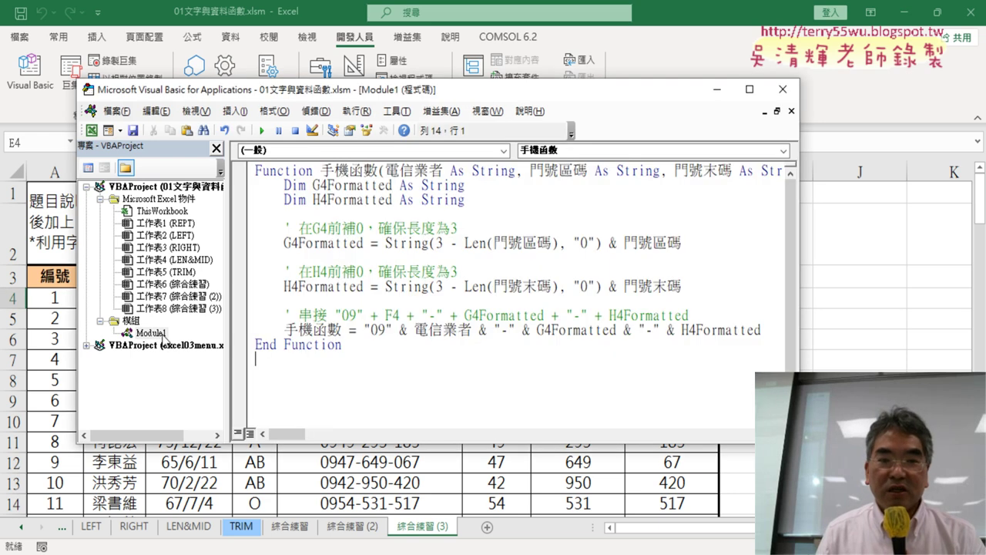
pyautogui.click(780, 86)
pyautogui.click(25, 75)
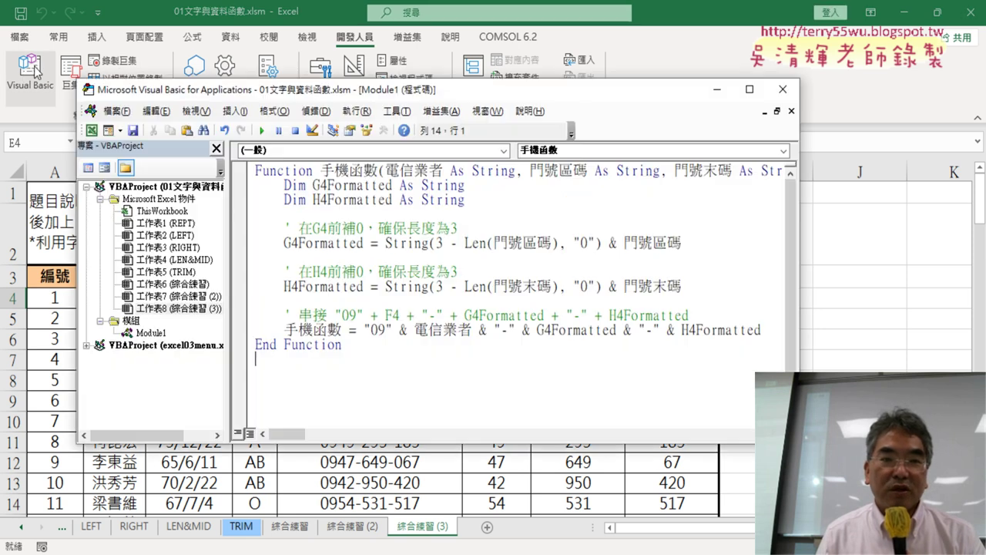
pyautogui.click(292, 167)
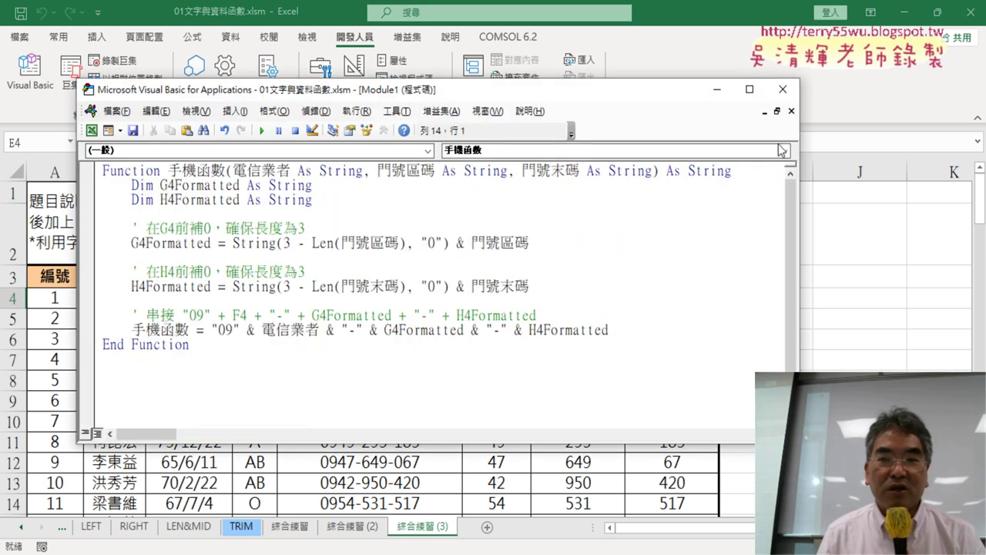
pyautogui.click(792, 111)
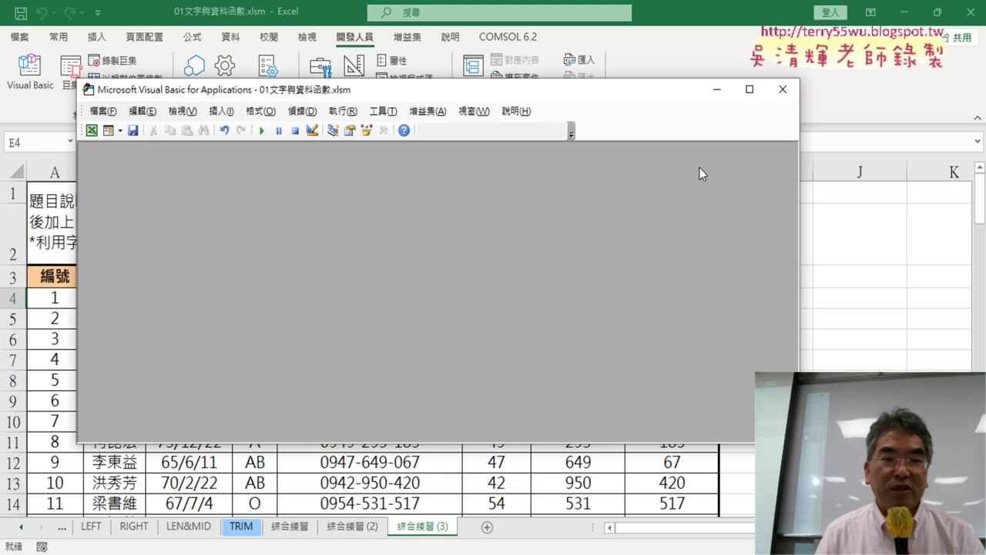
pyautogui.click(183, 111)
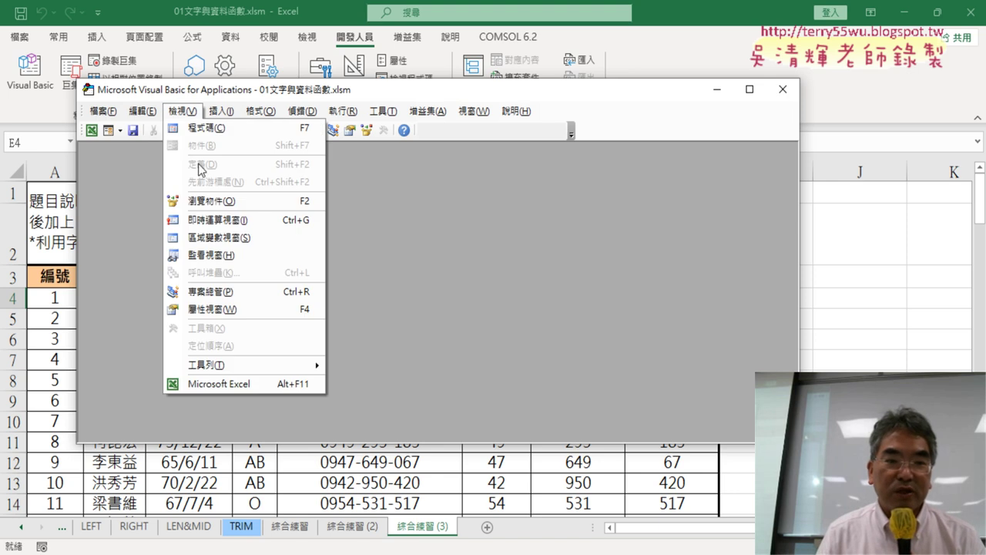
pyautogui.click(220, 296)
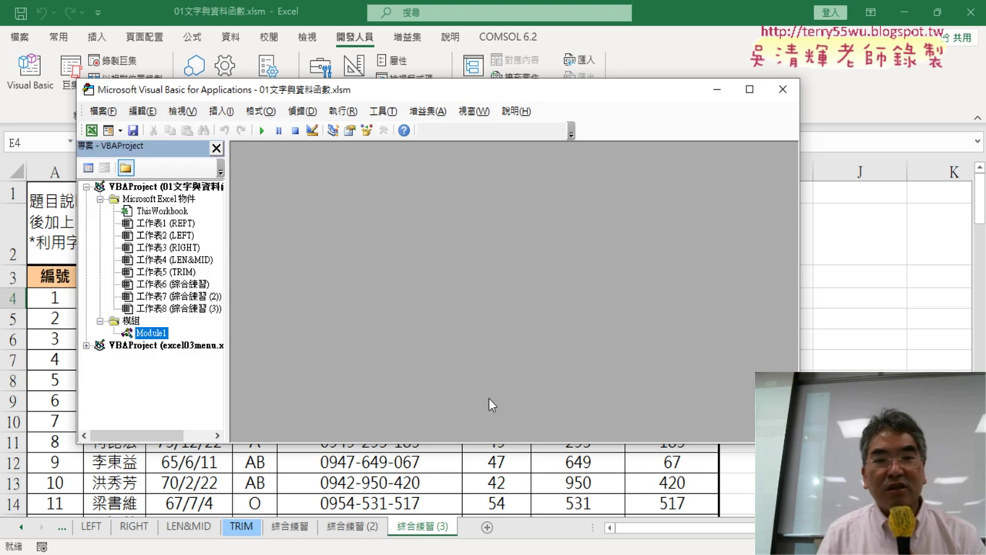
pyautogui.doubleClick(157, 336)
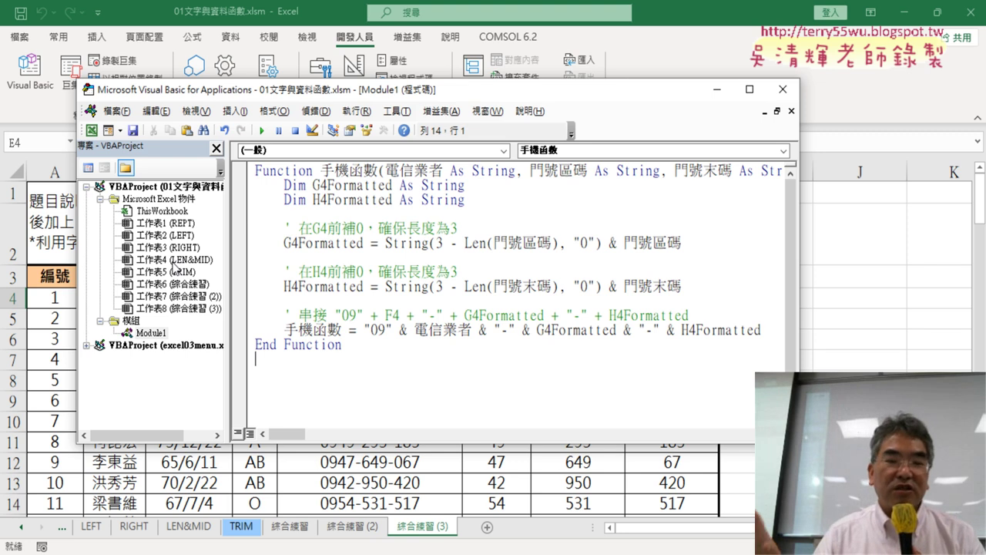
pyautogui.rightClick(166, 314)
pyautogui.moveTo(262, 396)
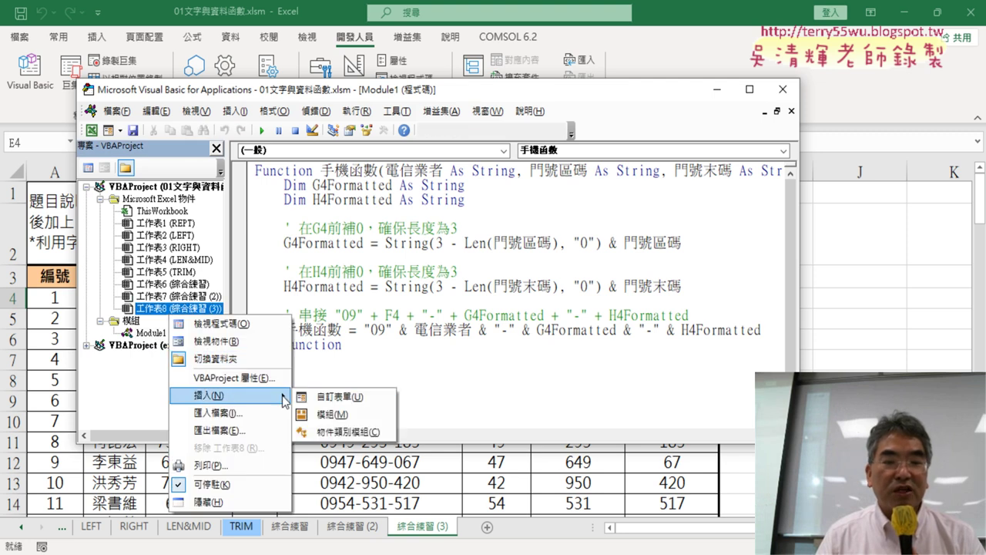
pyautogui.click(347, 417)
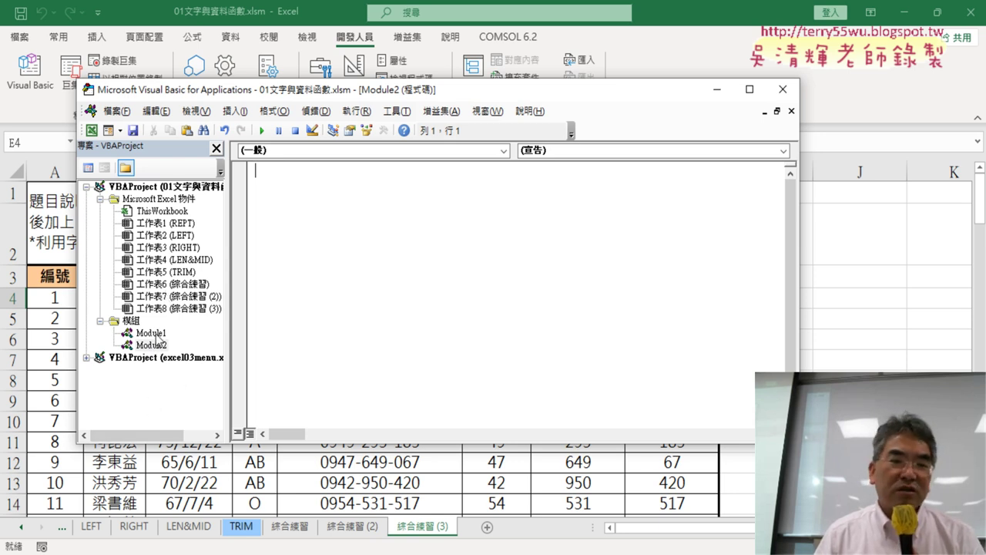
pyautogui.rightClick(157, 296)
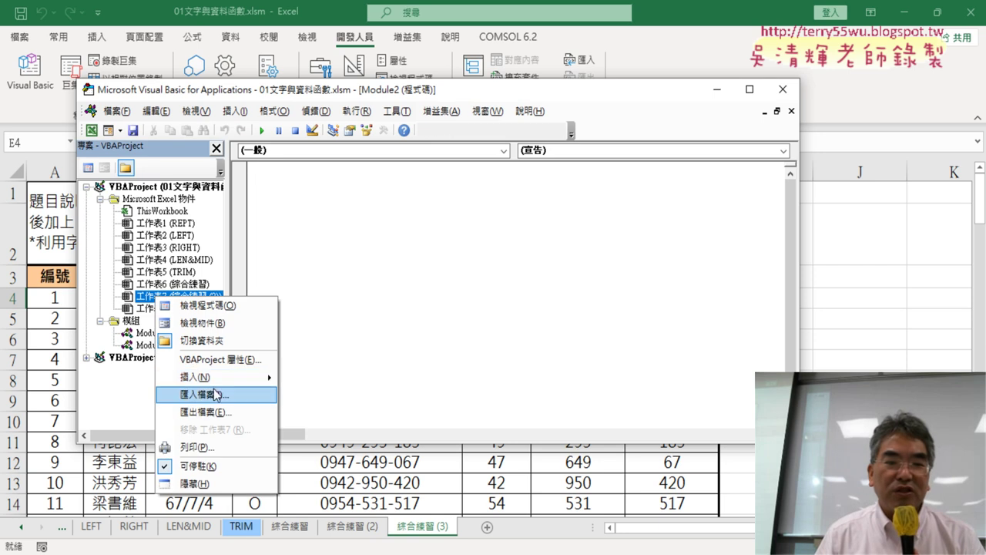
pyautogui.moveTo(266, 377)
pyautogui.click(301, 397)
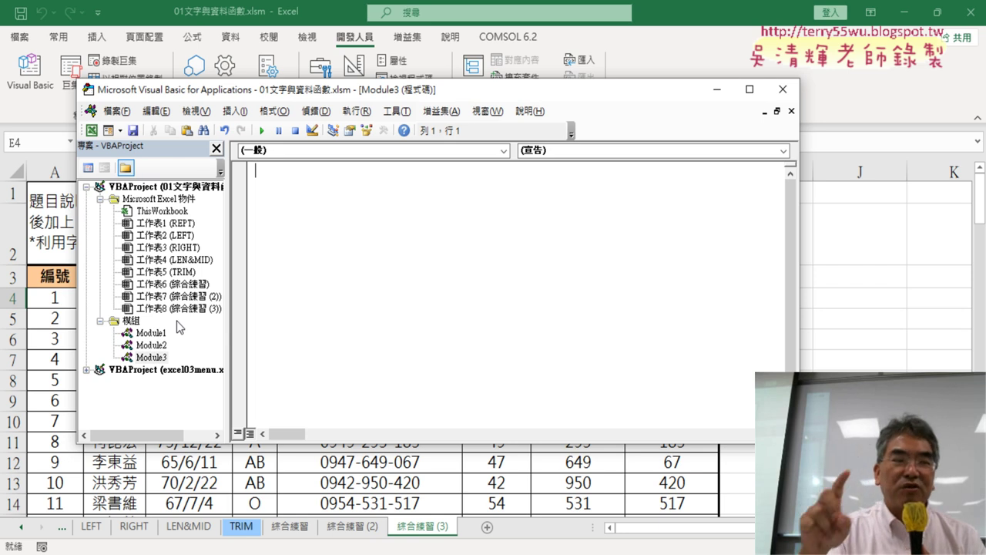
pyautogui.rightClick(158, 358)
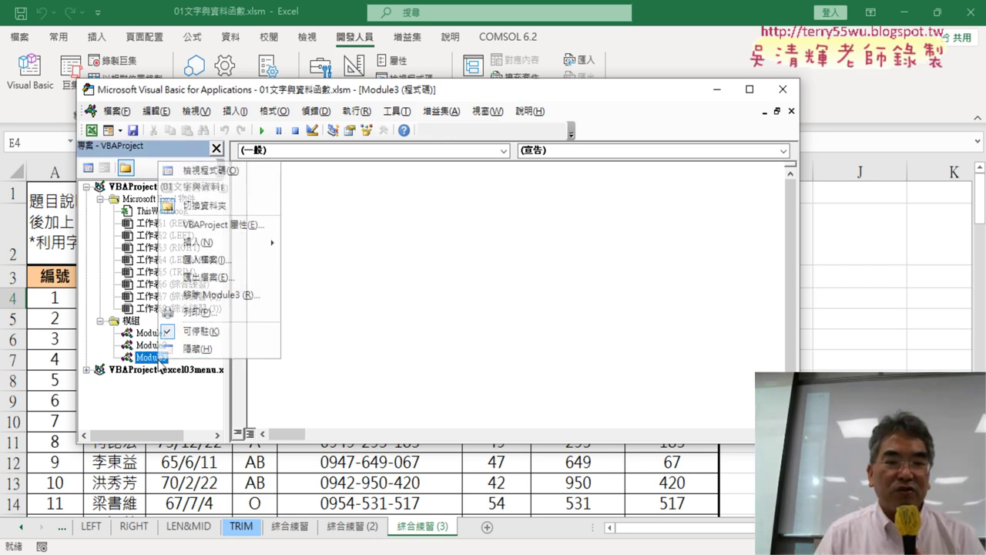
pyautogui.click(223, 297)
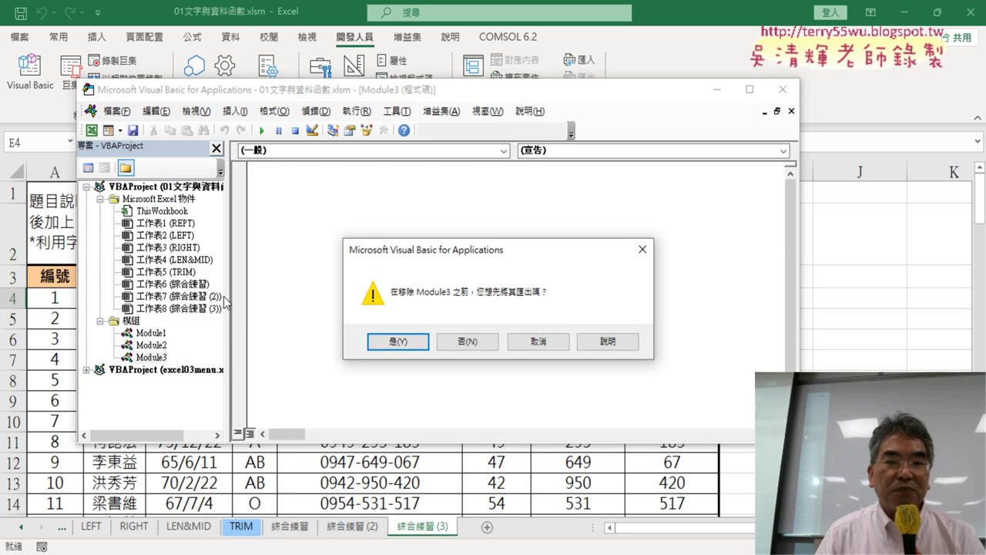
pyautogui.click(471, 344)
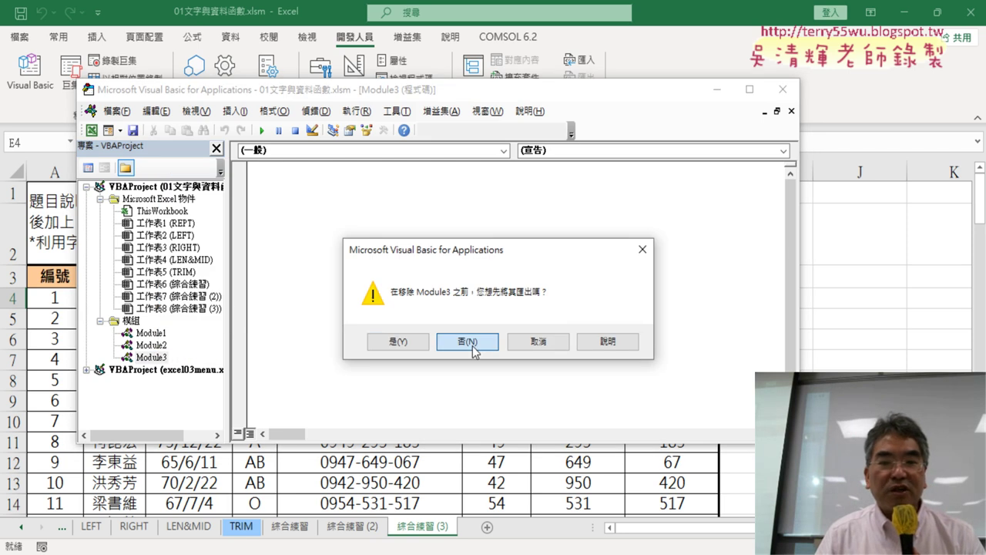
pyautogui.rightClick(158, 347)
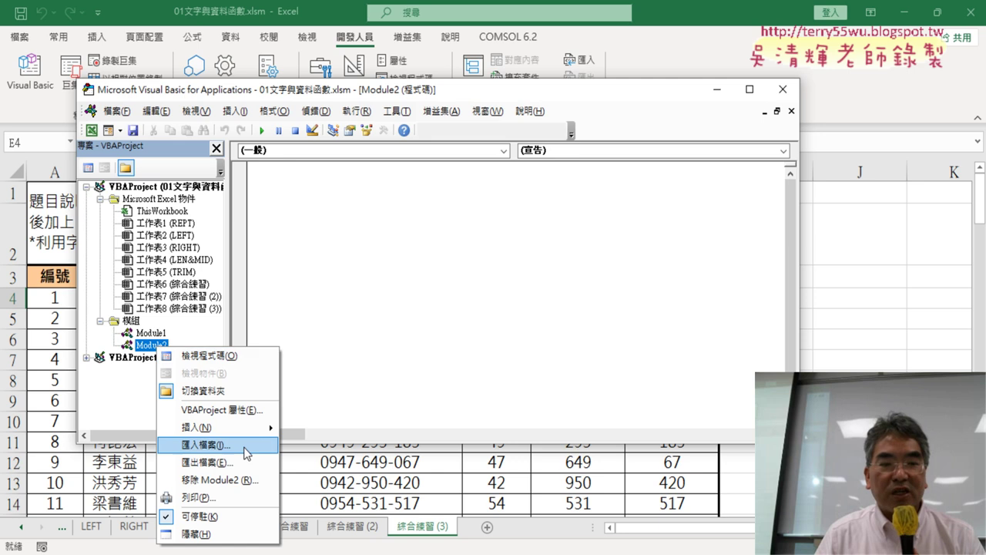
pyautogui.click(245, 473)
pyautogui.click(453, 346)
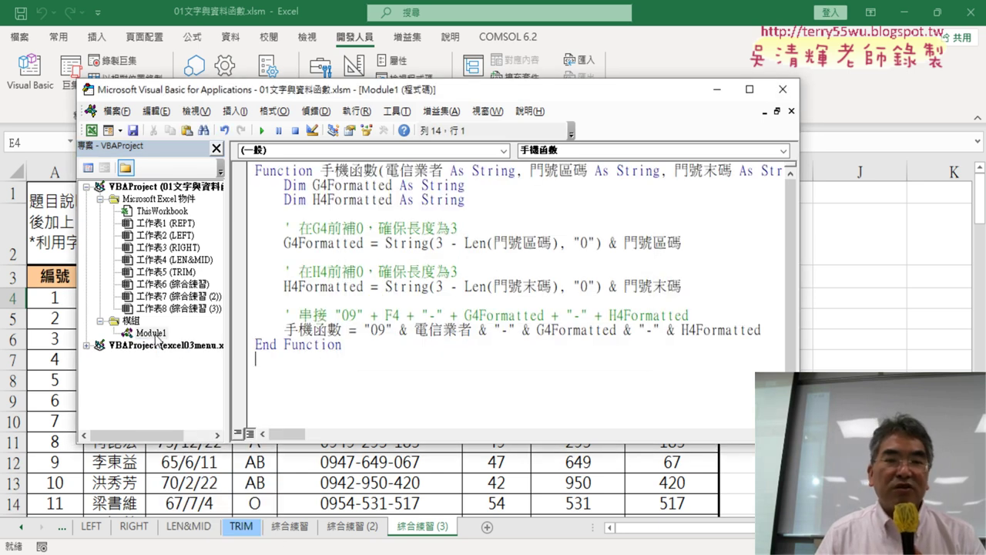
# Step: Reopen Module1, select 'Function' on line 1, then return to the 綜合練習 (3) worksheet
pyautogui.click(791, 112)
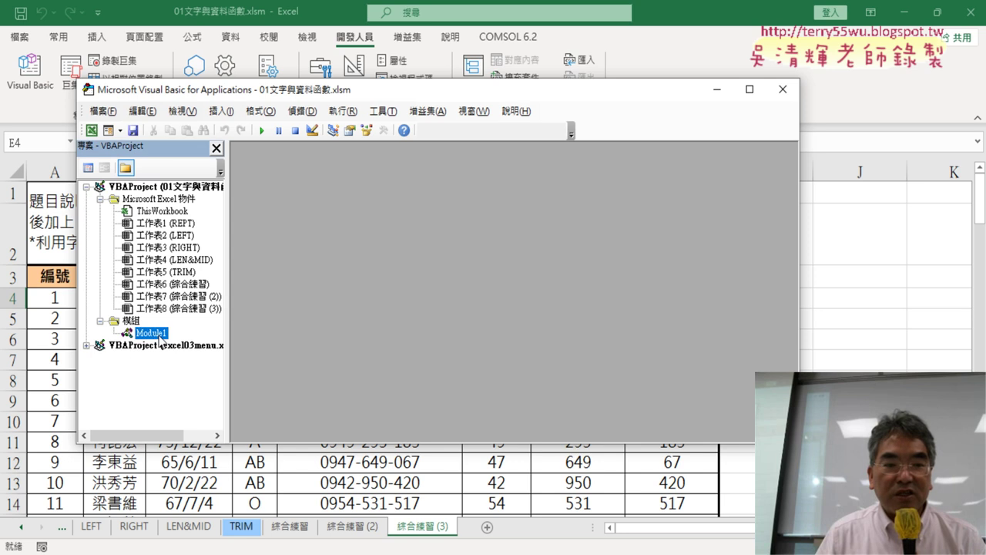
pyautogui.doubleClick(162, 337)
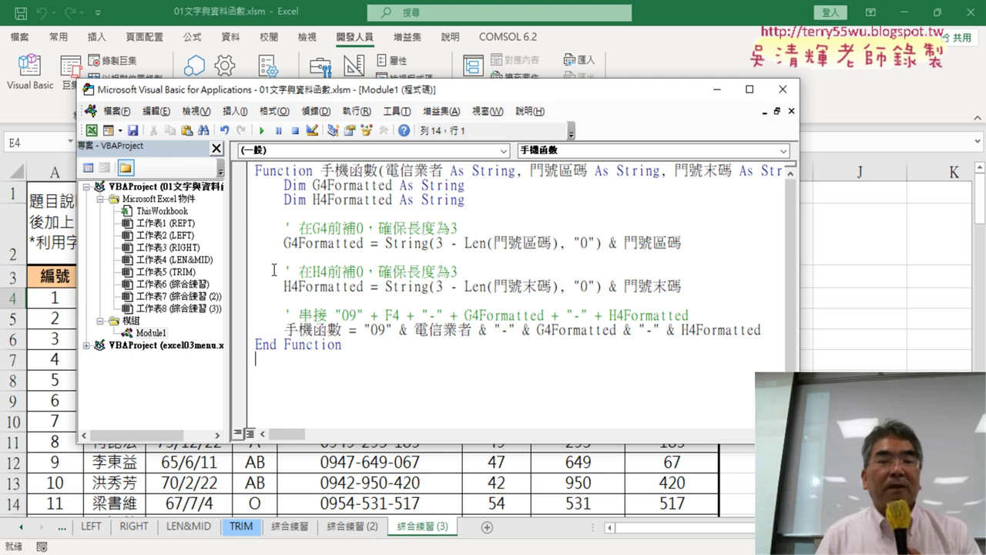
pyautogui.doubleClick(317, 172)
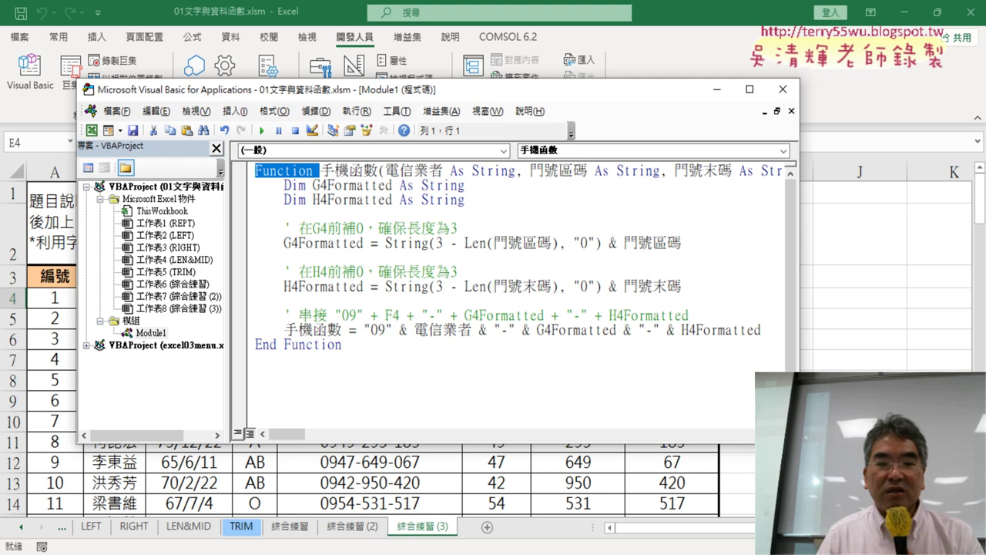
pyautogui.click(860, 380)
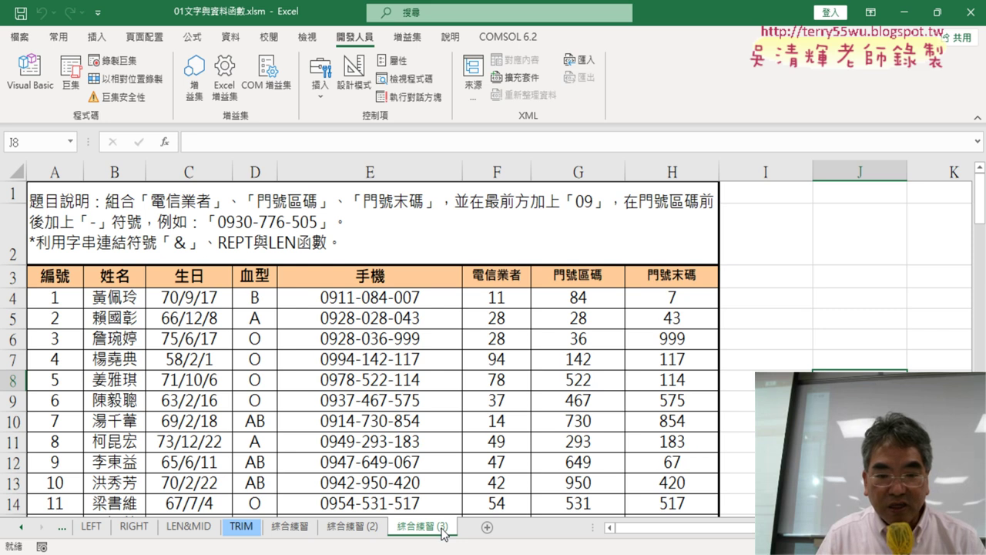
# Step: Rename the 綜合練習 (3) sheet to 綜合練習 (函數)
pyautogui.doubleClick(443, 531)
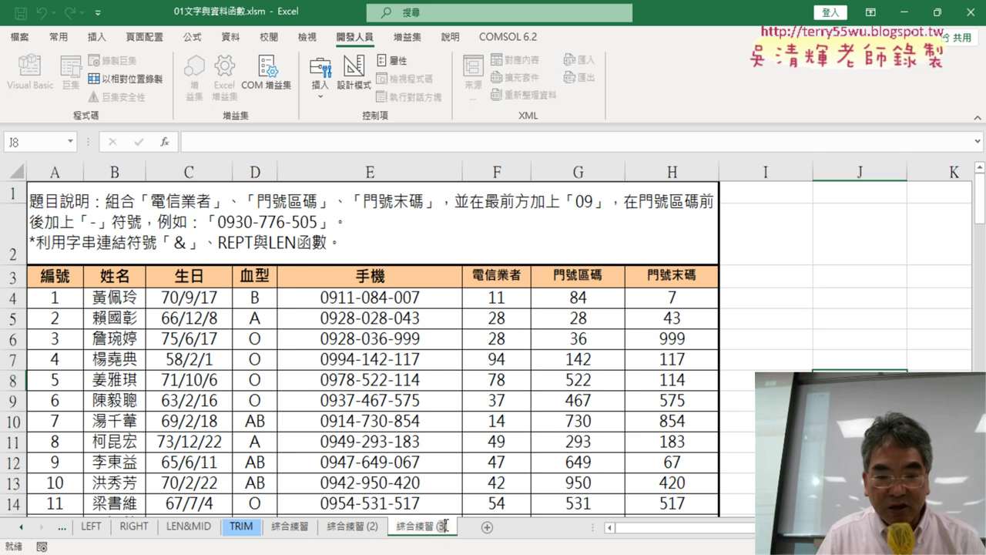
pyautogui.write('ㄈ')
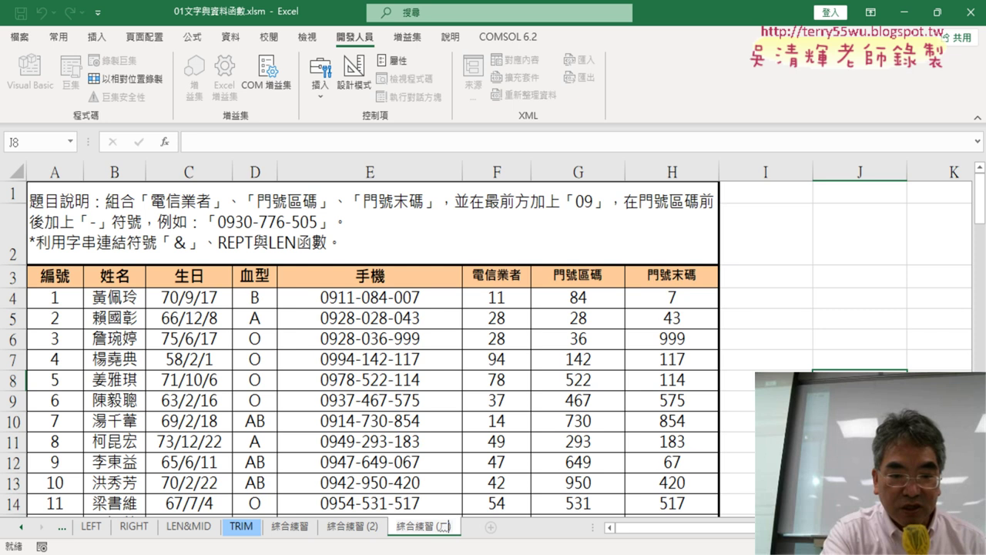
pyautogui.write('ㄢˊ')
pyautogui.write('ㄕ')
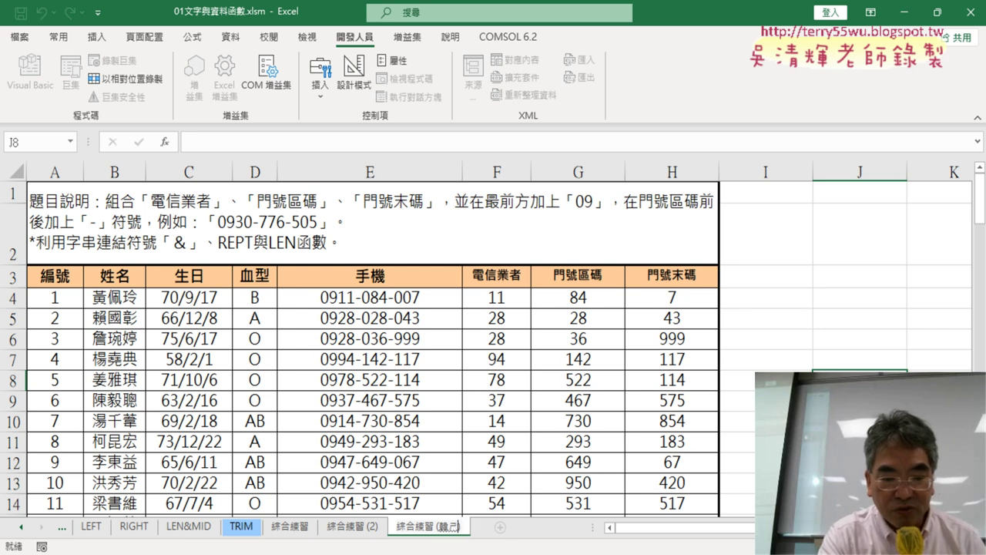
pyautogui.write('ㄨˋ')
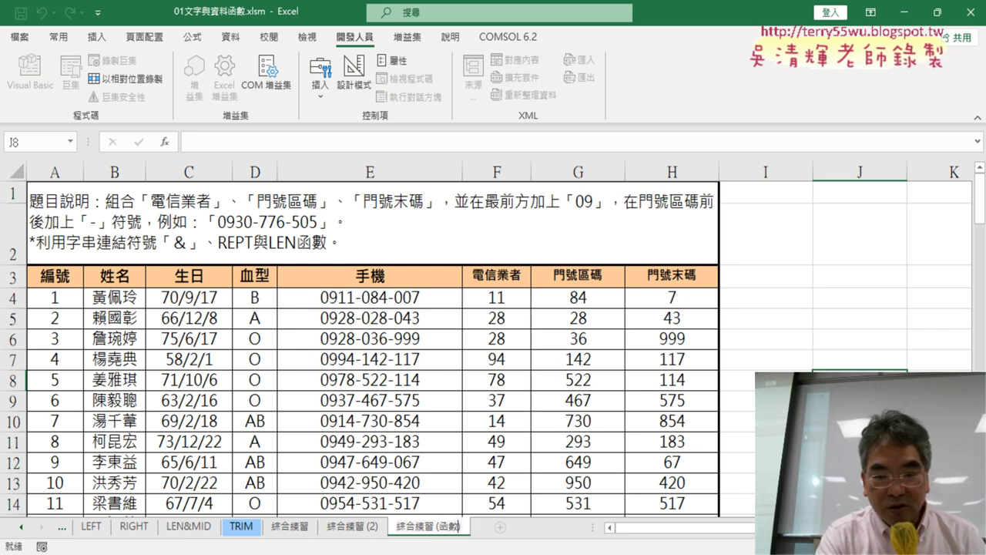
pyautogui.write(')')
pyautogui.press('Return')
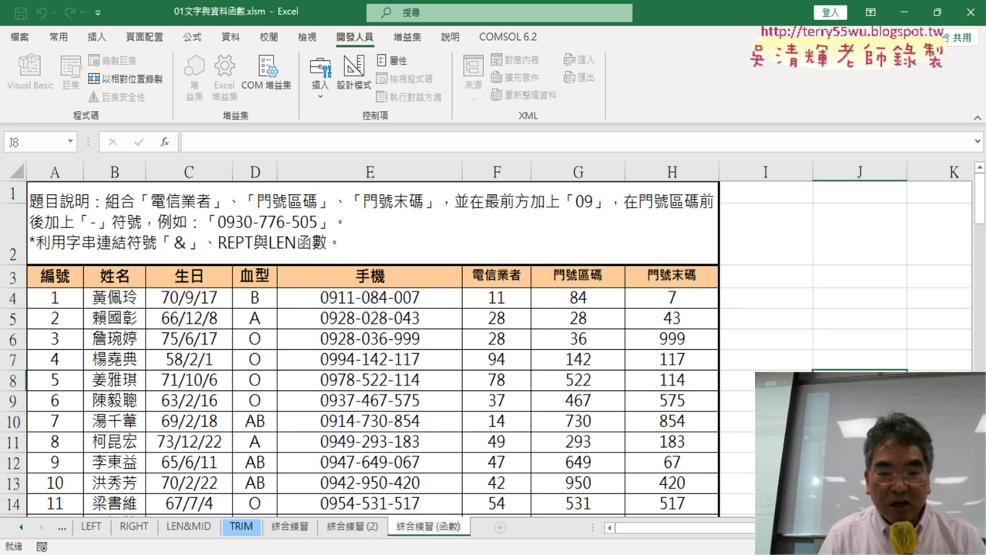
pyautogui.click(601, 424)
# Step: Copy the 綜合練習 (函數) sheet and name the copy 綜合練習 (sub)
pyautogui.moveTo(447, 532); pyautogui.dragTo(500, 530)
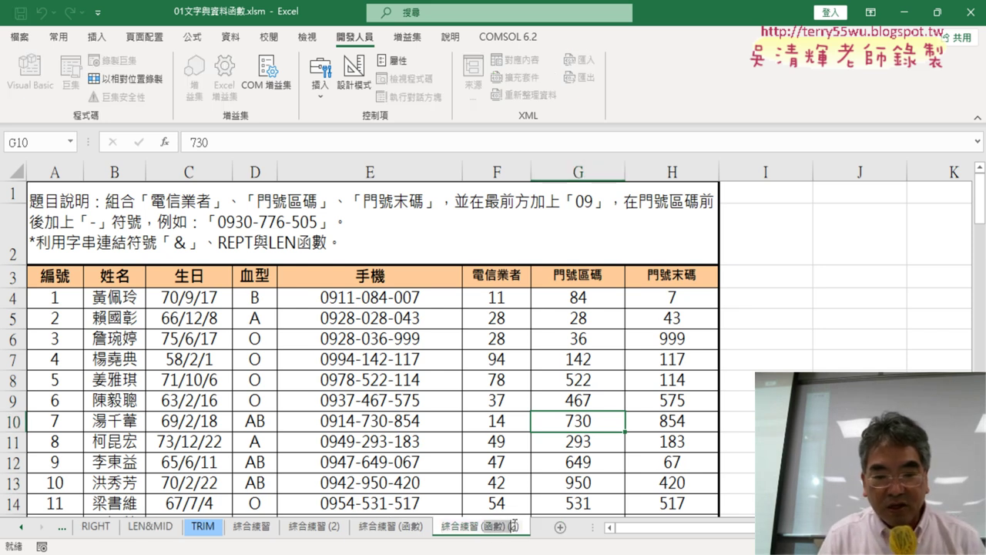
pyautogui.doubleClick(515, 525)
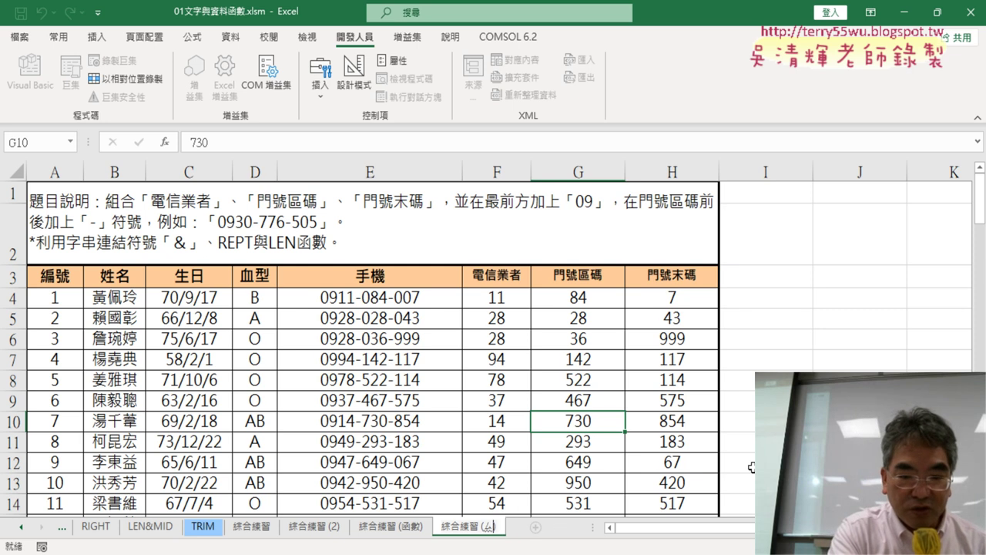
pyautogui.write('ㄙㄩ')
pyautogui.press('BackSpace')
pyautogui.press('BackSpace')
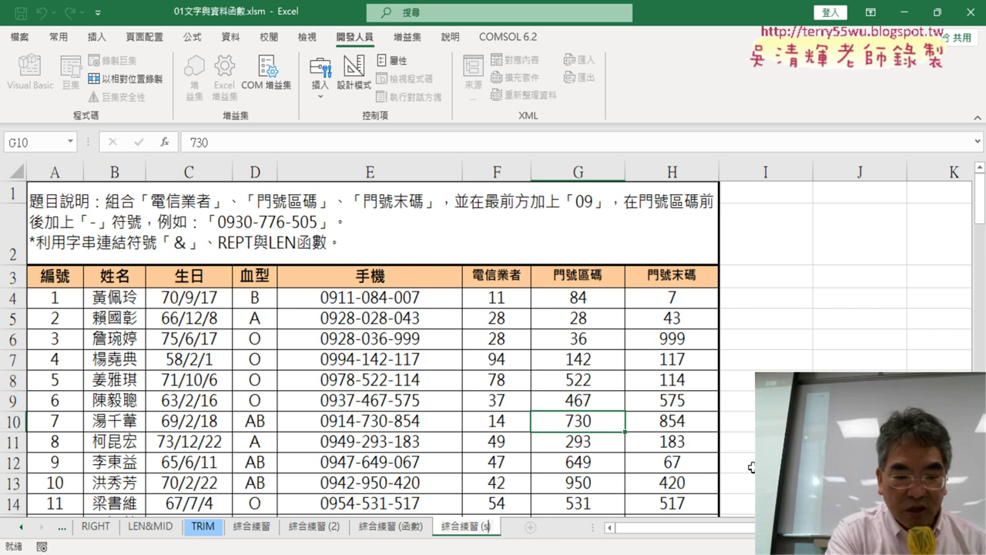
pyautogui.write('sub)')
pyautogui.press('Return')
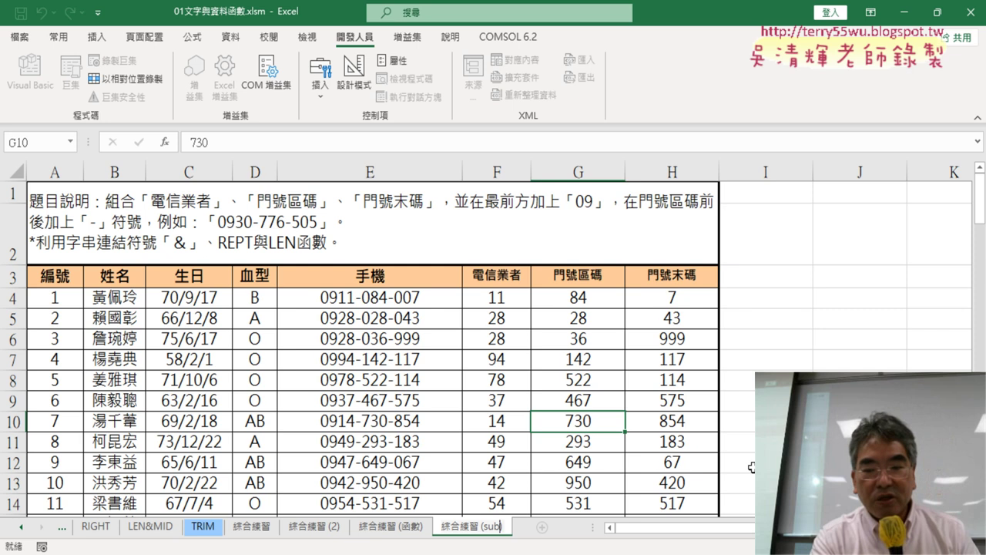
pyautogui.press('Return')
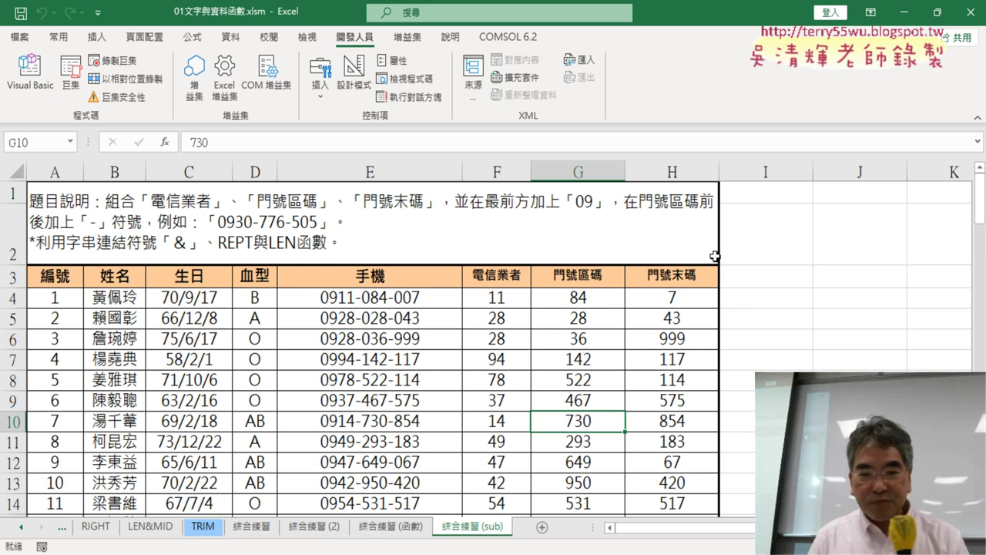
# Step: Clear the phone numbers from the 手機 cells E4:E103
pyautogui.click(409, 299)
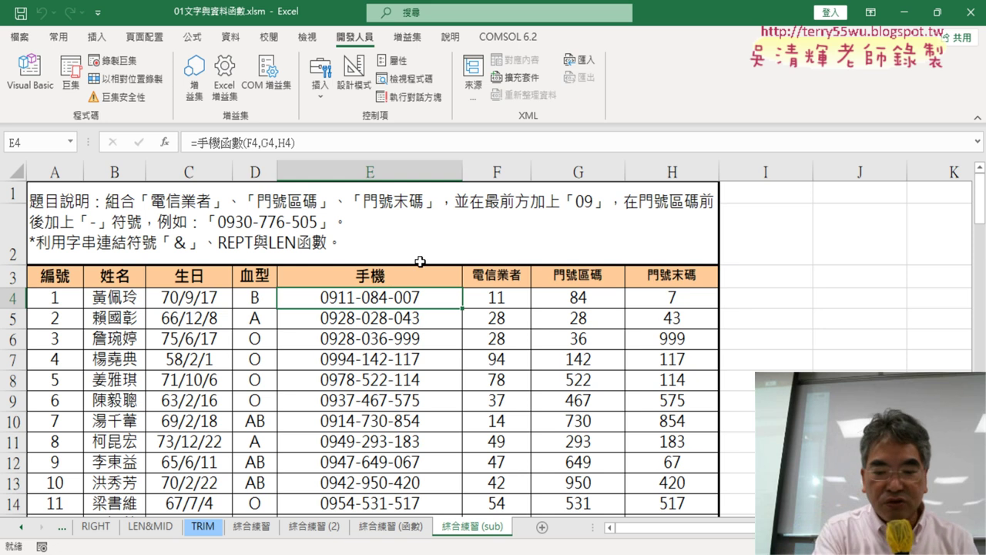
pyautogui.hotkey('ctrl', 'shift', 'Down')
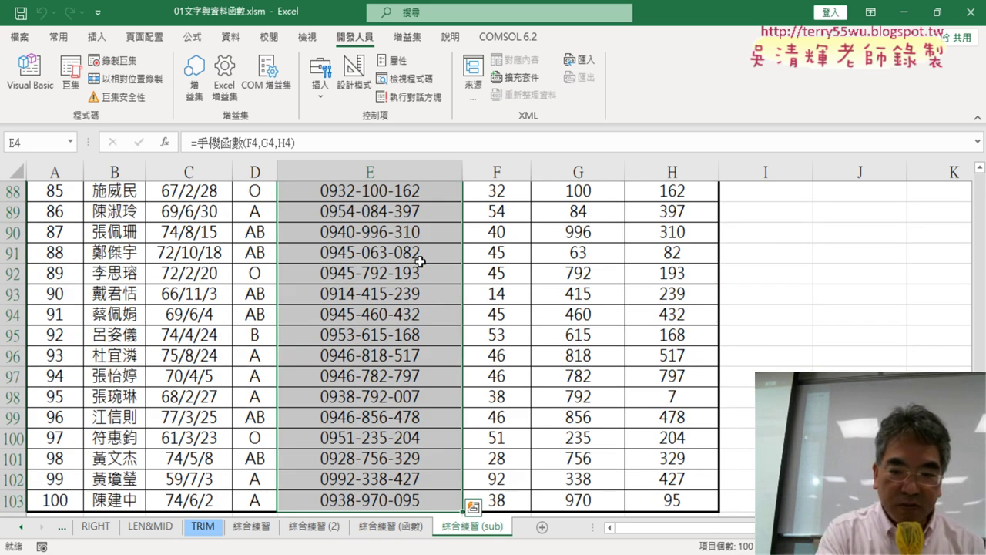
pyautogui.press('Delete')
pyautogui.scroll(20, 420, 262)
pyautogui.scroll(2, 420, 262)
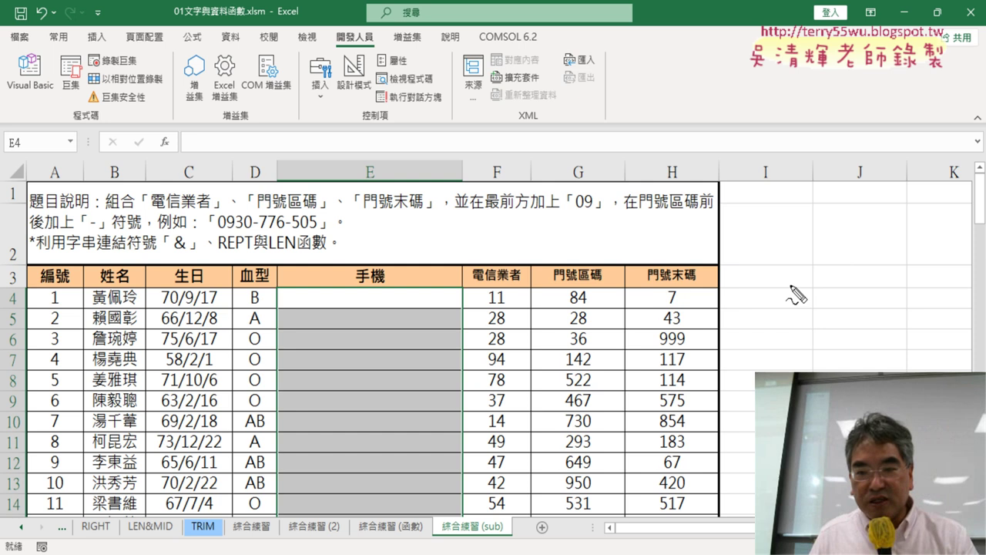
# Step: Sketch explanatory boxes and marks around the empty 手機 column, then erase them
pyautogui.moveTo(782, 277)
pyautogui.mouseDown()
pyautogui.moveTo(779, 321)
pyautogui.moveTo(889, 306)
pyautogui.mouseUp()
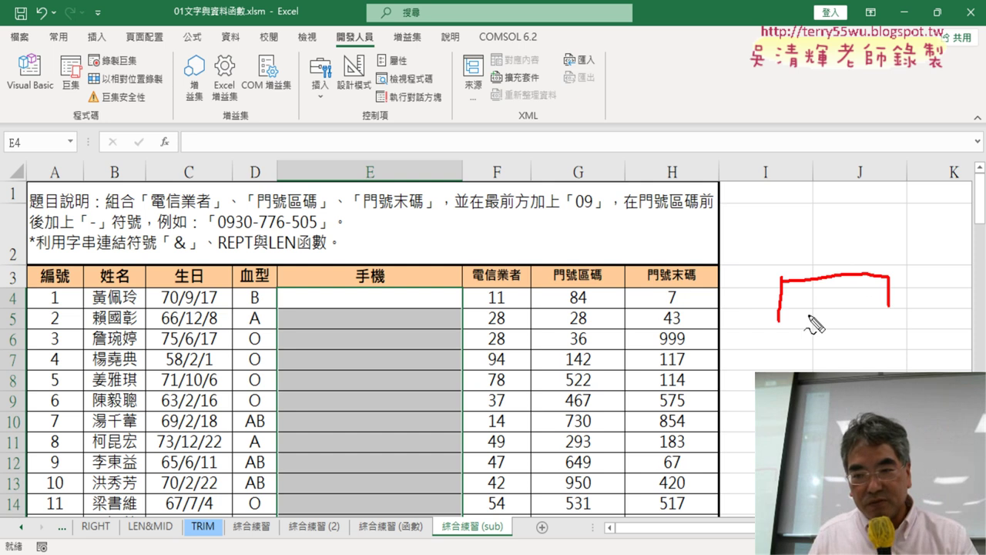
pyautogui.moveTo(778, 313); pyautogui.dragTo(854, 312)
pyautogui.moveTo(785, 339)
pyautogui.mouseDown()
pyautogui.moveTo(785, 369)
pyautogui.moveTo(869, 340)
pyautogui.moveTo(891, 372)
pyautogui.mouseUp()
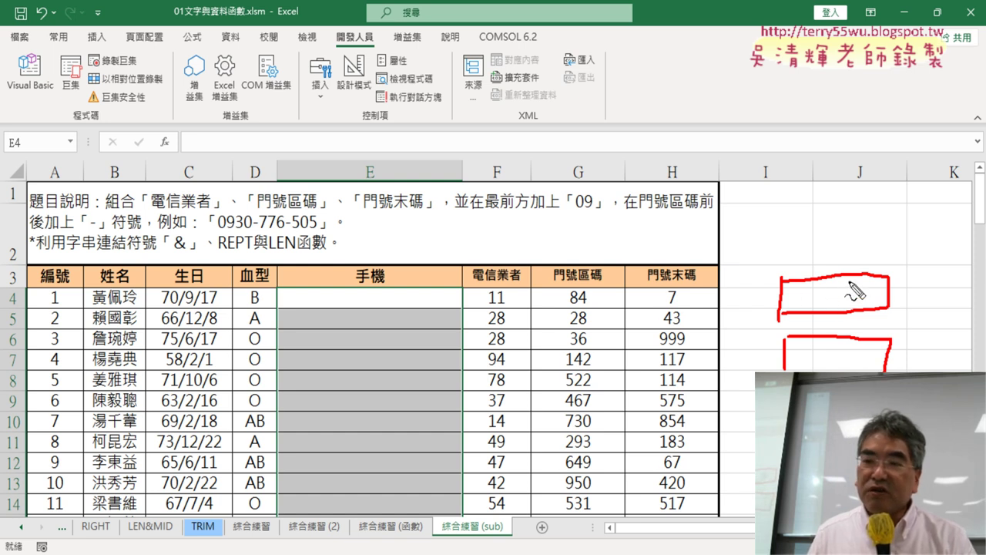
pyautogui.moveTo(389, 292)
pyautogui.mouseDown()
pyautogui.moveTo(422, 378)
pyautogui.moveTo(400, 406)
pyautogui.mouseUp()
pyautogui.moveTo(407, 317); pyautogui.dragTo(378, 323)
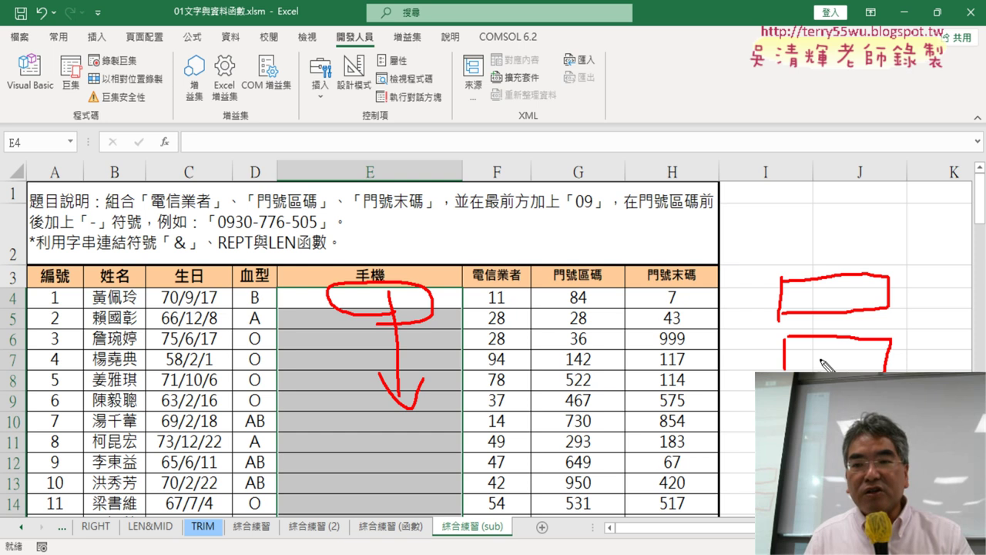
pyautogui.moveTo(409, 336)
pyautogui.mouseDown()
pyautogui.moveTo(357, 375)
pyautogui.moveTo(439, 377)
pyautogui.mouseUp()
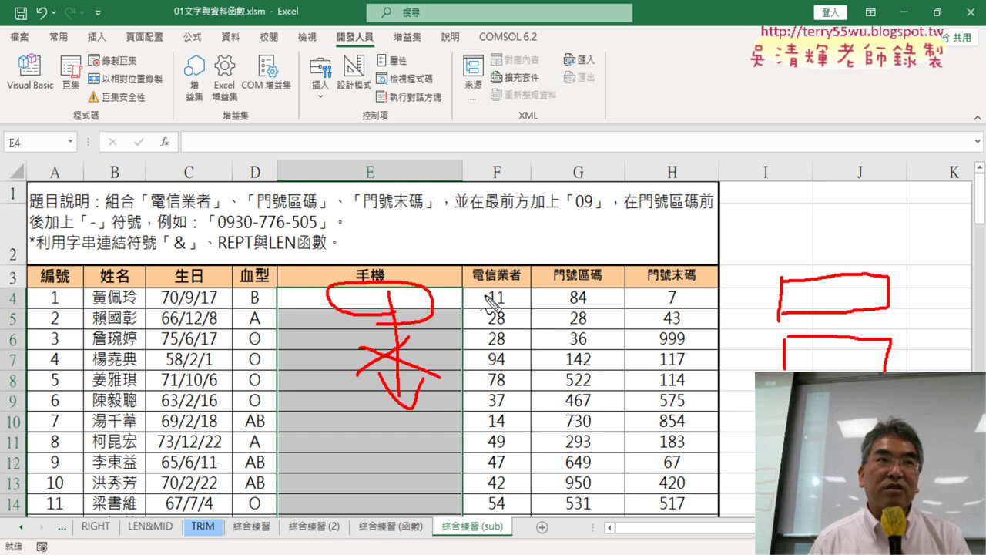
pyautogui.press('Escape')
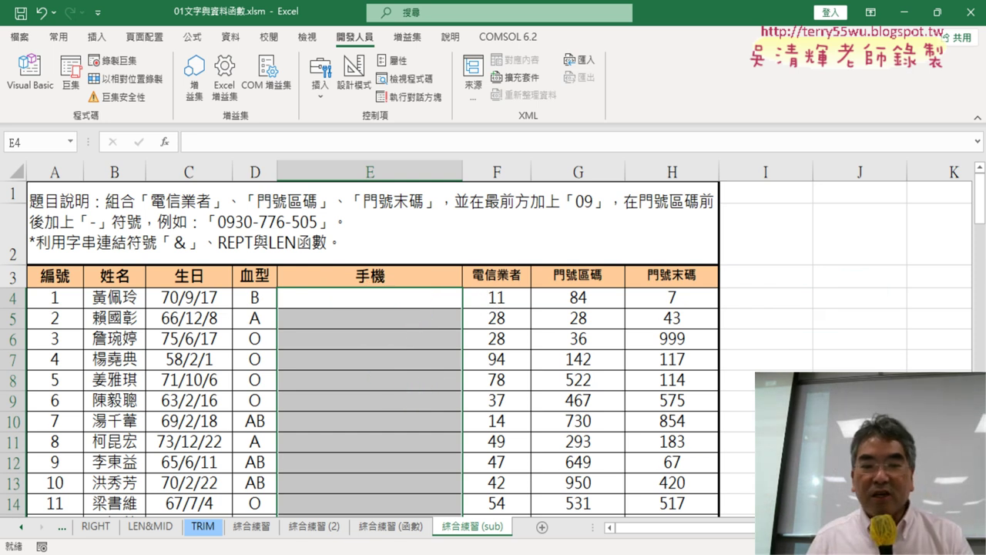
# Step: Copy the earlier REPT/LEN formula request in ChatGPT and paste it into the message box
pyautogui.click(394, 493)
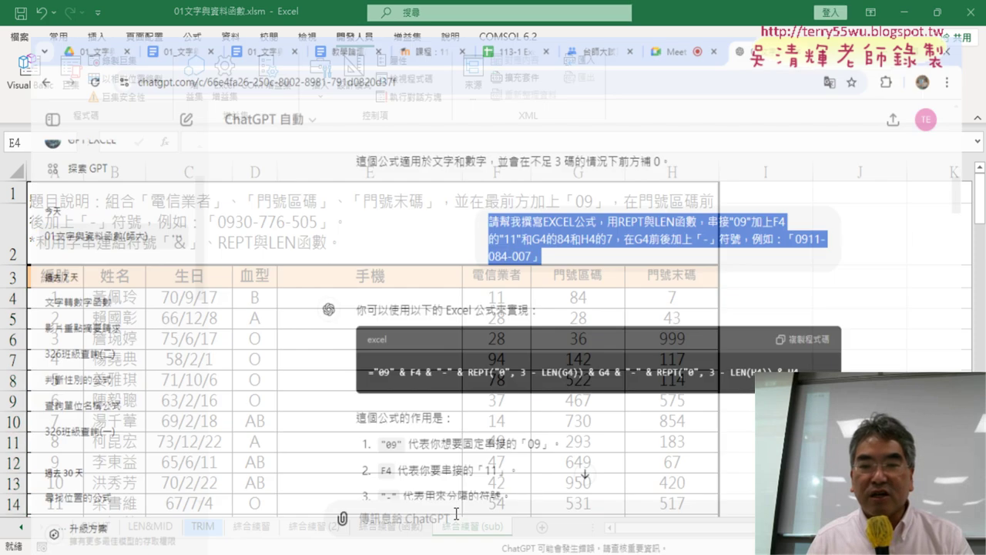
pyautogui.scroll(4, 871, 261)
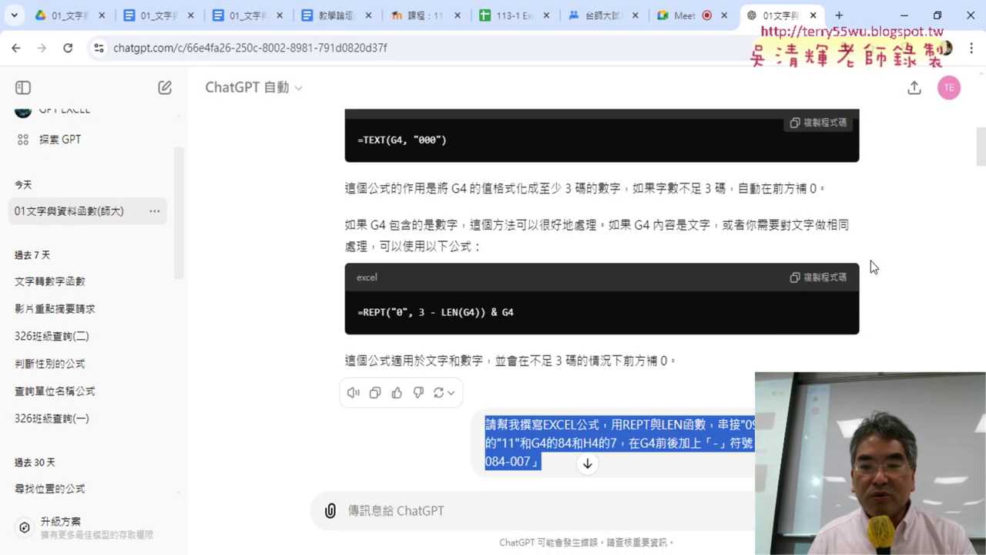
pyautogui.scroll(-3, 871, 261)
pyautogui.click(899, 290)
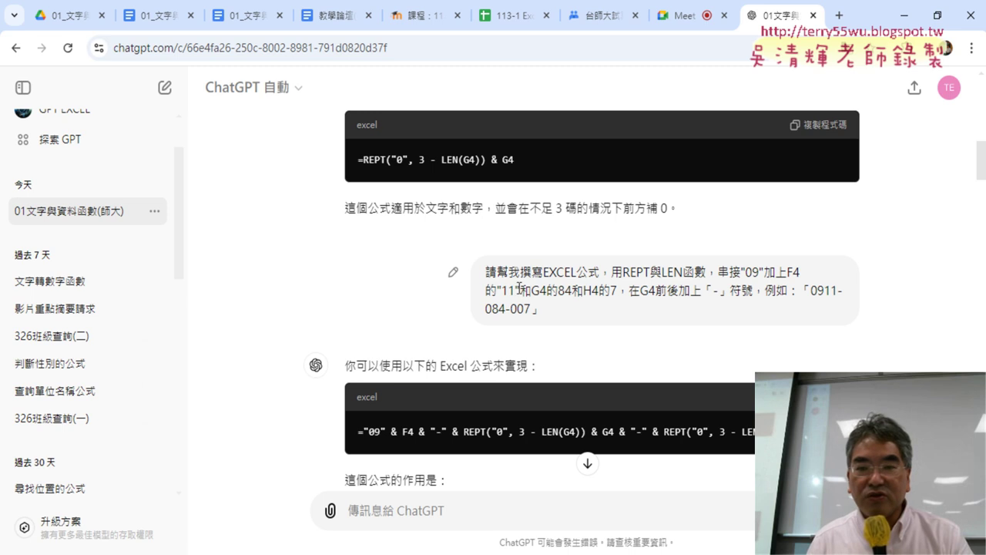
pyautogui.moveTo(485, 276); pyautogui.dragTo(543, 274)
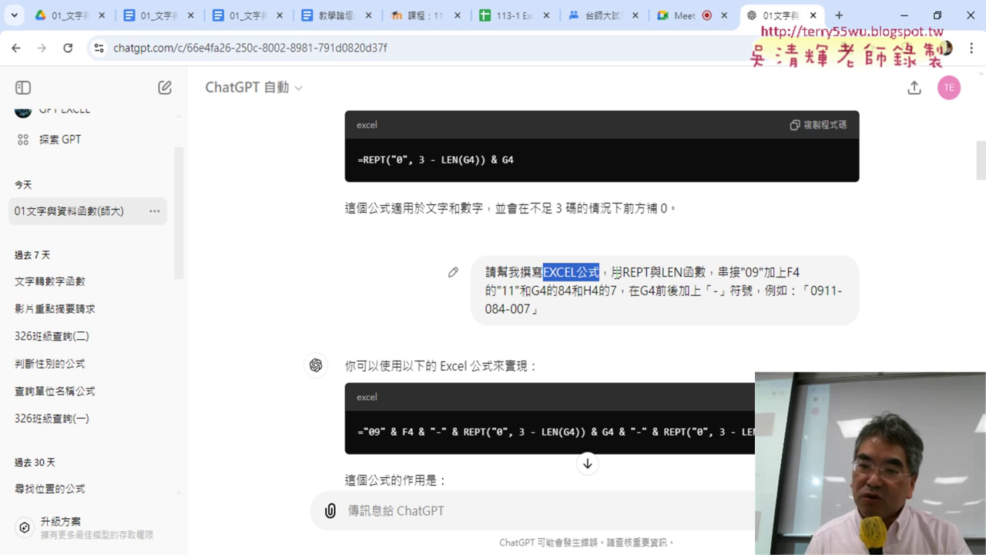
pyautogui.moveTo(613, 272); pyautogui.dragTo(717, 272)
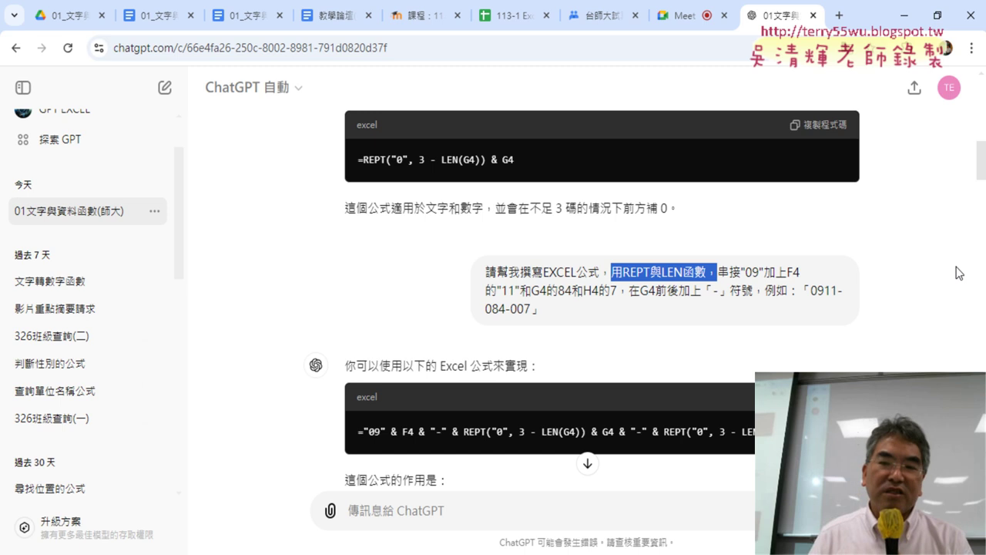
pyautogui.moveTo(482, 278); pyautogui.dragTo(606, 328)
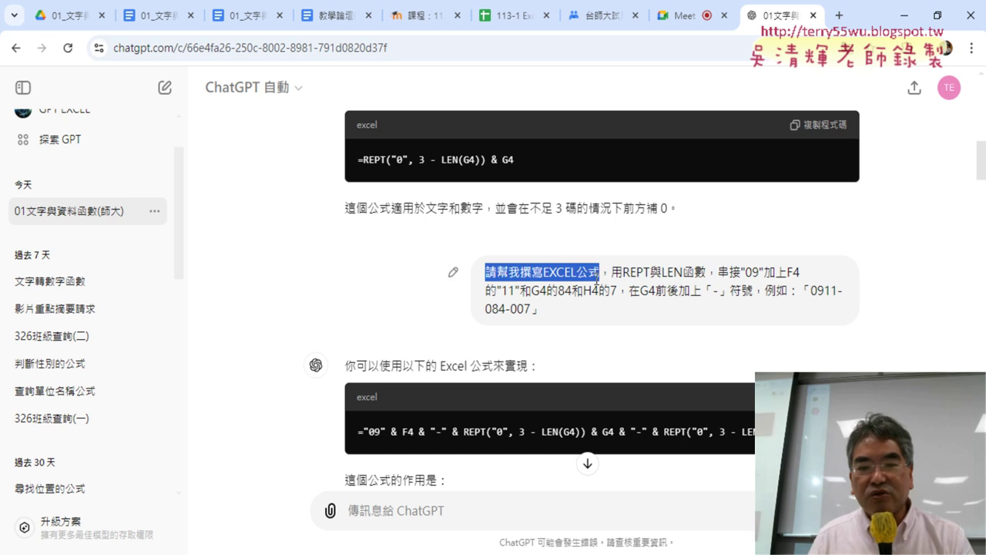
pyautogui.rightClick(632, 299)
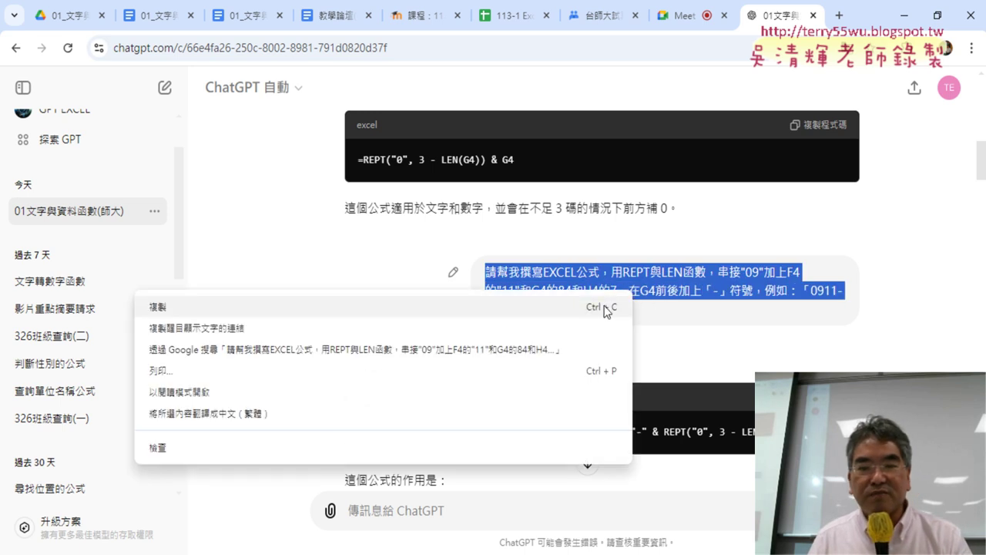
pyautogui.click(606, 309)
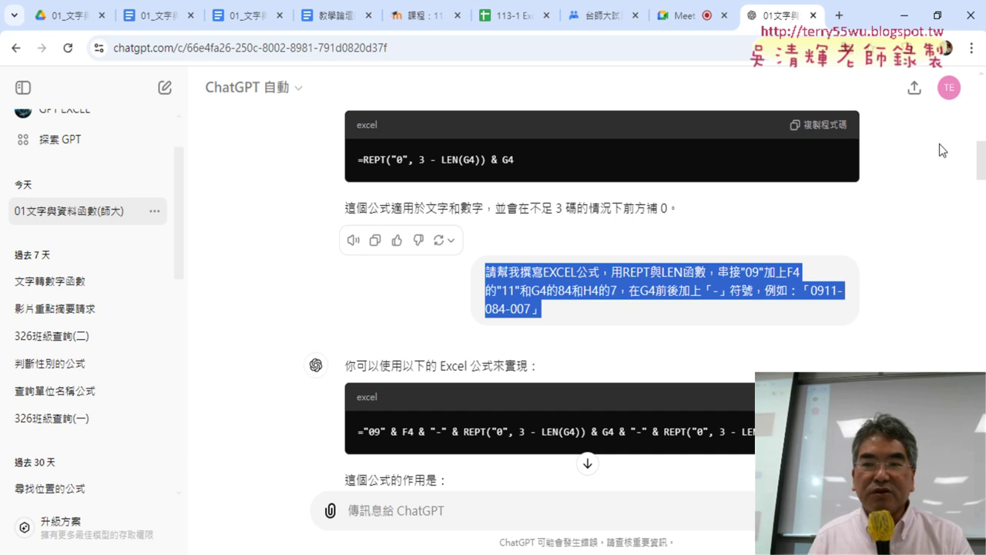
pyautogui.moveTo(983, 160); pyautogui.dragTo(983, 532)
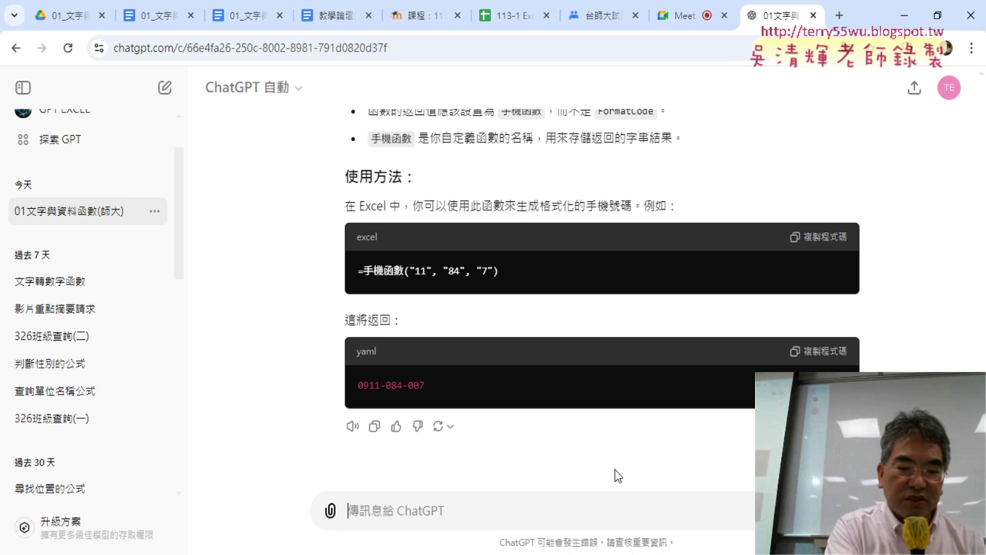
pyautogui.hotkey('ctrl', 'v')
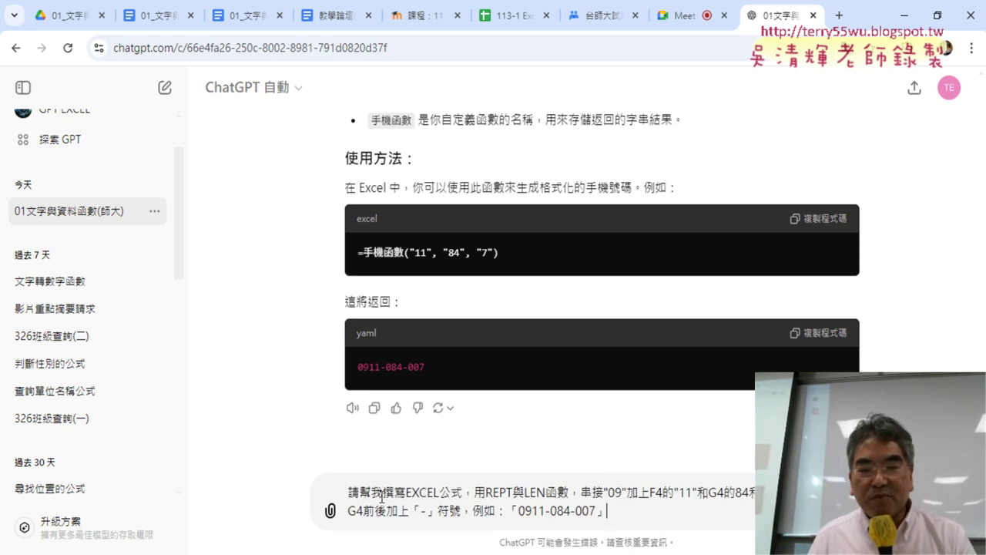
# Step: Replace EXCEL公式 in the draft prompt with VBA的SUB程式
pyautogui.moveTo(382, 491); pyautogui.dragTo(462, 492)
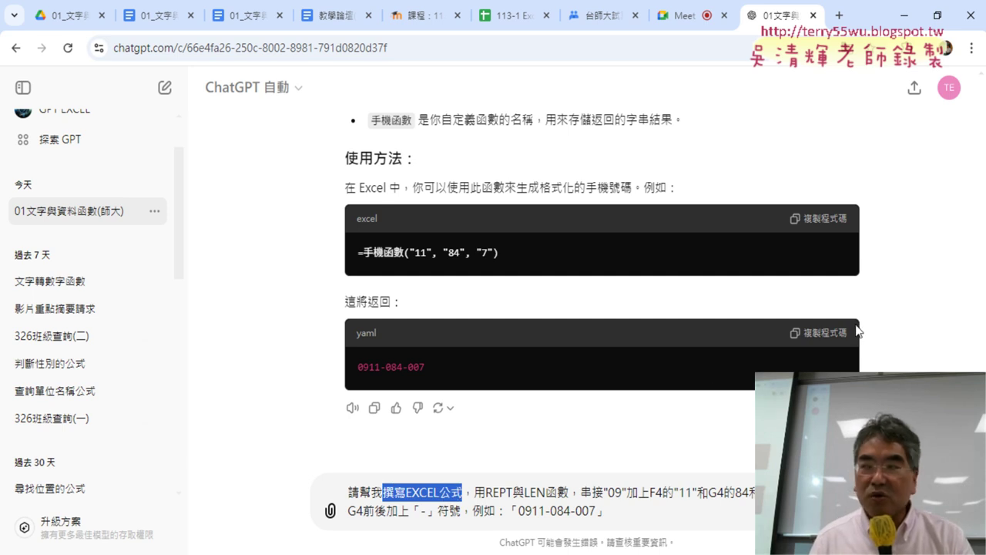
pyautogui.click(452, 491)
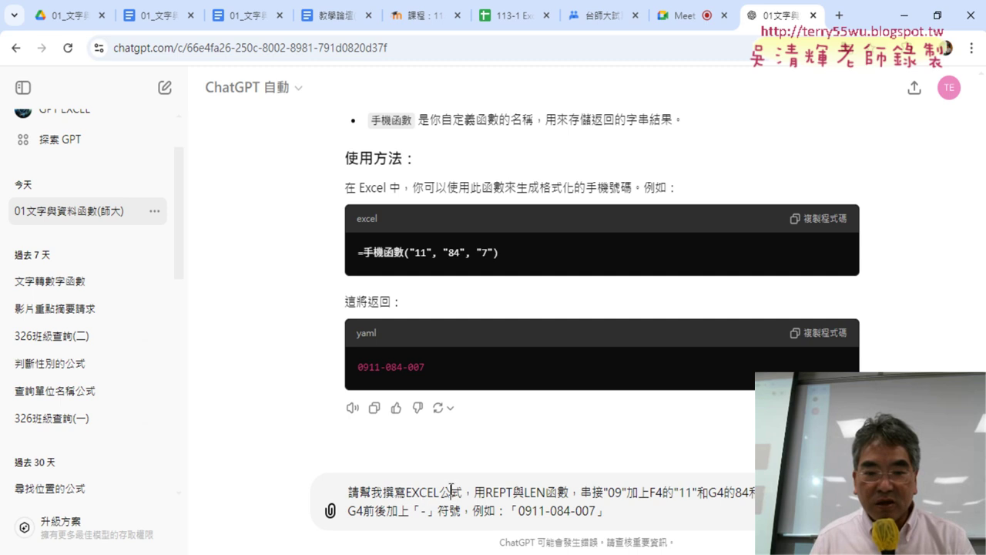
pyautogui.moveTo(409, 492); pyautogui.dragTo(461, 494)
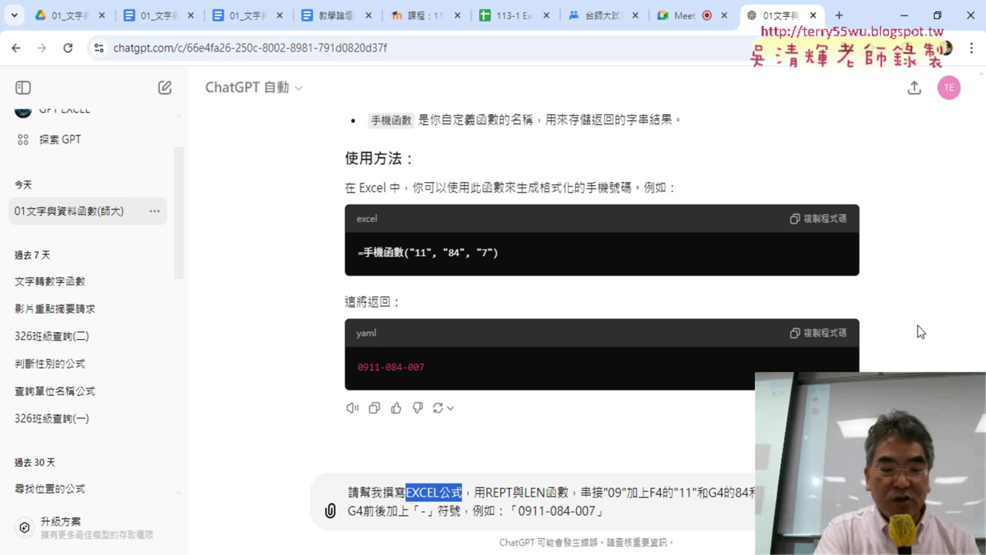
pyautogui.press('BackSpace')
pyautogui.write('VB')
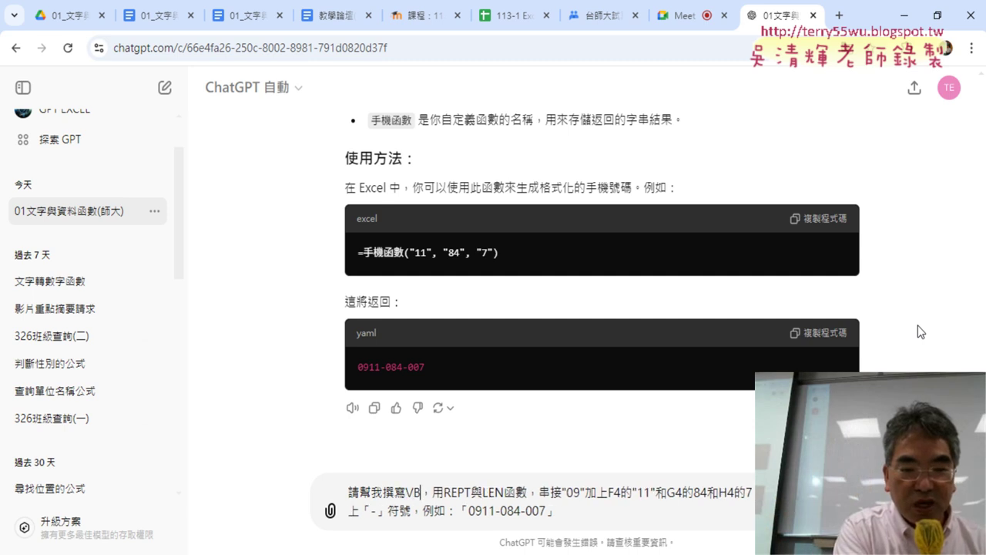
pyautogui.write('A')
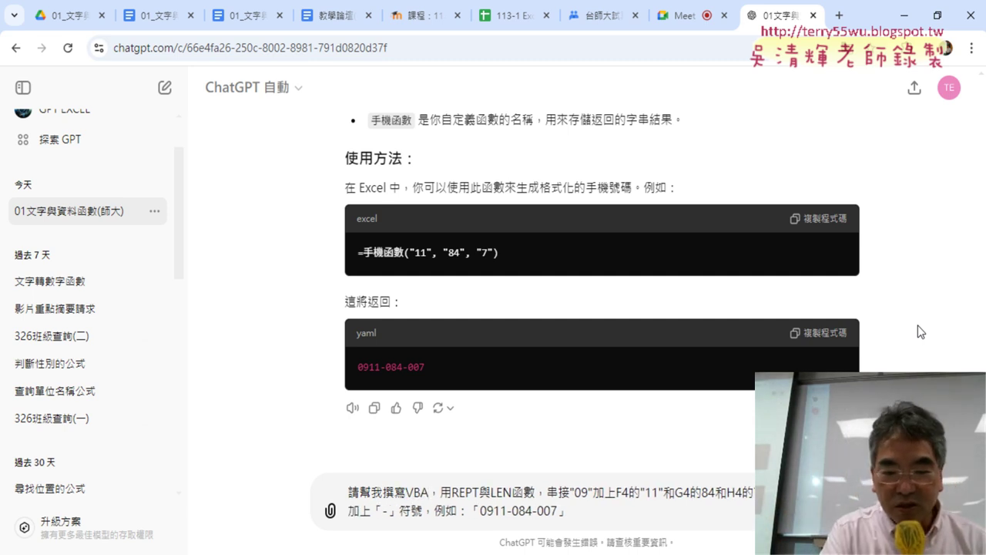
pyautogui.write('的')
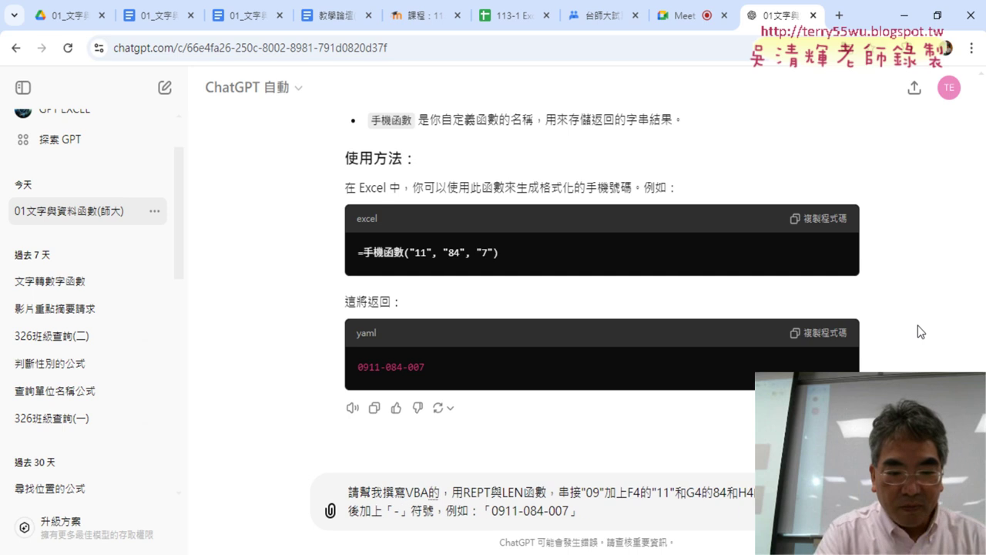
pyautogui.write('S')
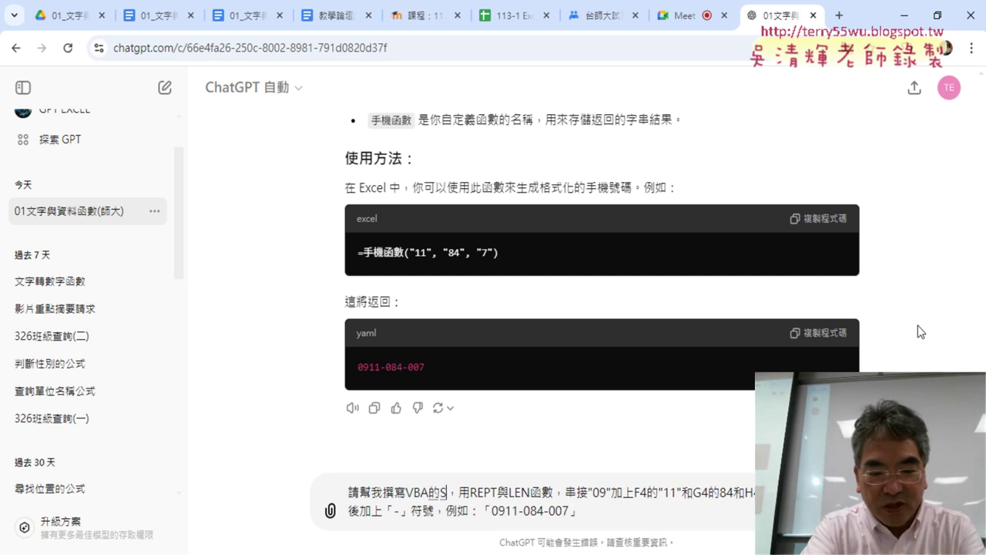
pyautogui.write('UBㄔㄥ')
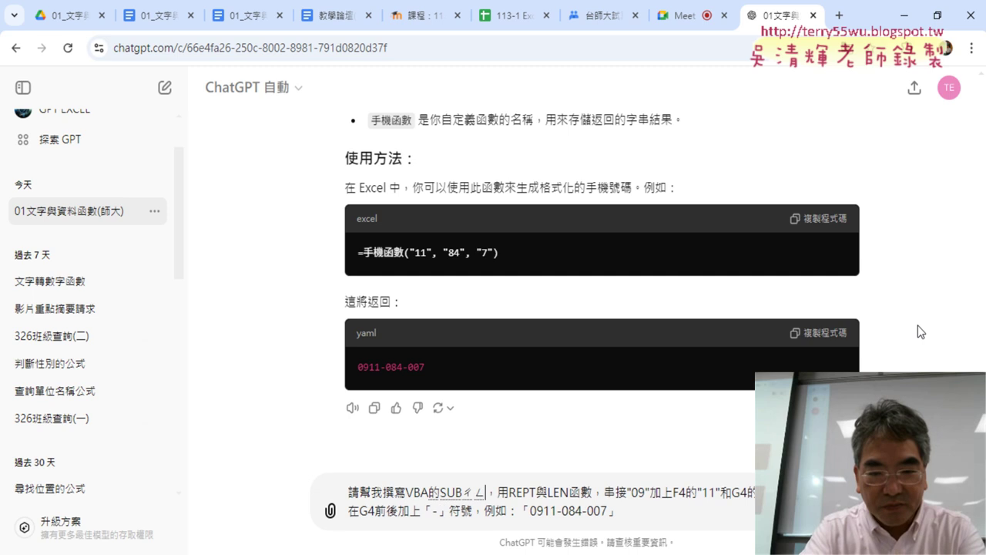
pyautogui.write('城市')
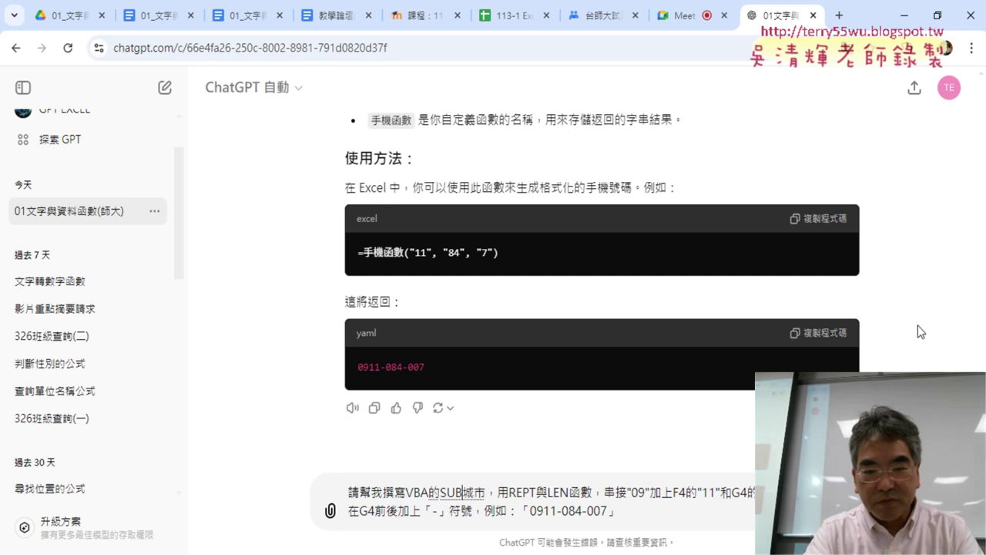
pyautogui.press('Down')
pyautogui.press('Down')
pyautogui.press('Return')
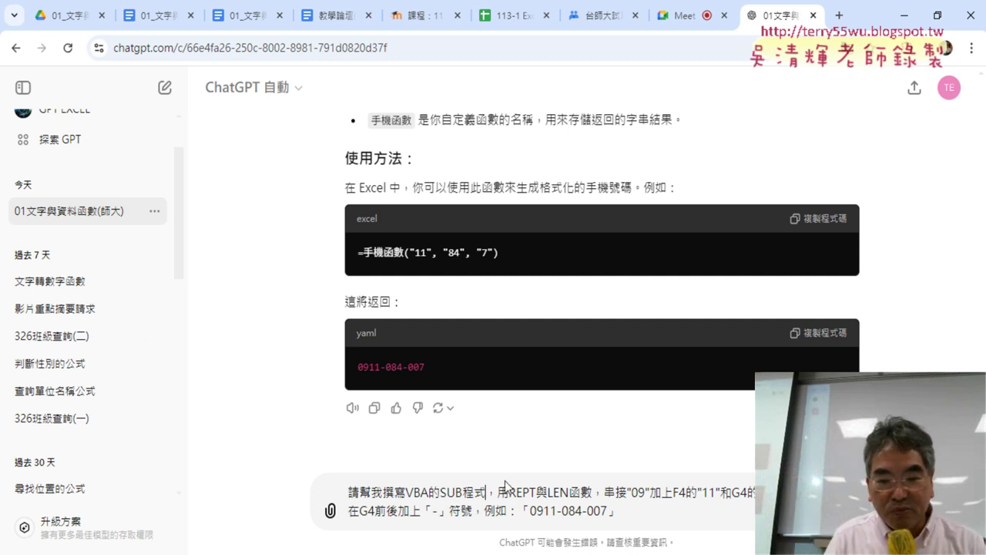
# Step: Delete the 用REPT與LEN函數 requirement and its leftover comma from the prompt
pyautogui.moveTo(498, 491); pyautogui.dragTo(592, 491)
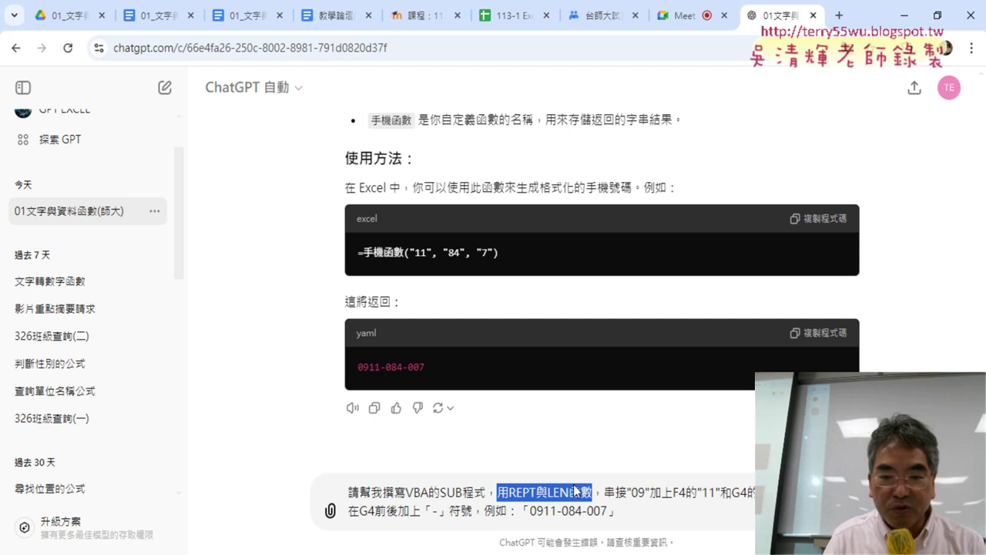
pyautogui.press('BackSpace')
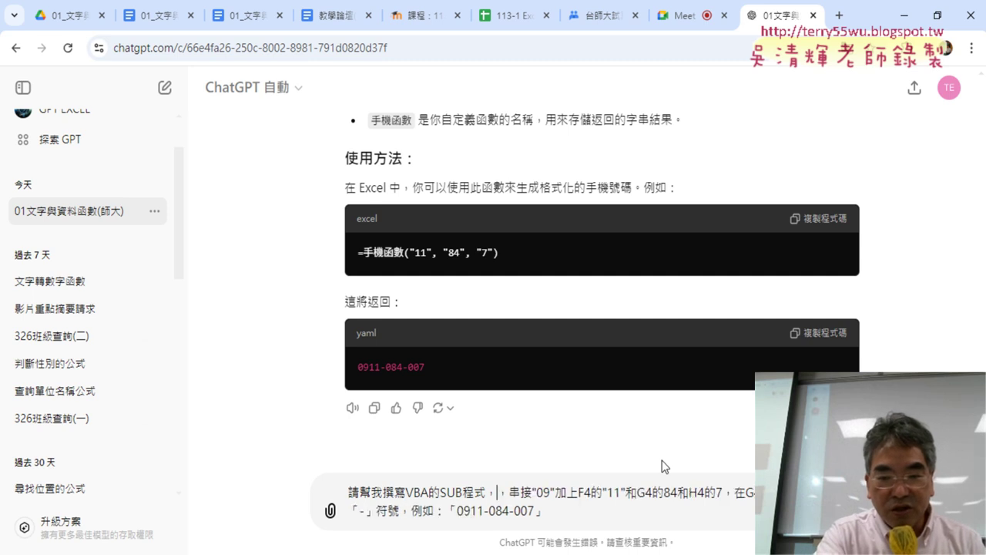
pyautogui.press('BackSpace')
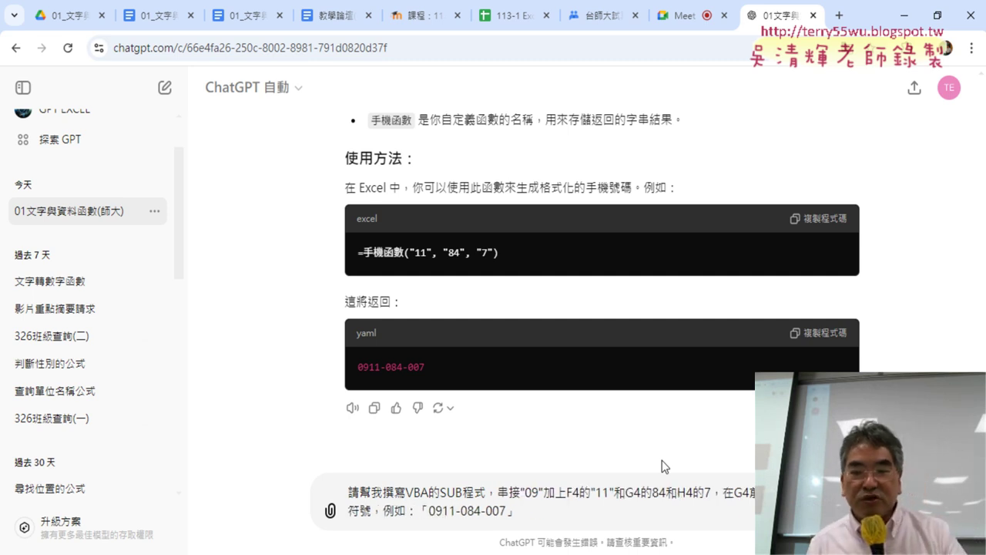
# Step: Restore and drag the Chrome window aside, then bring the 綜合練習 (sub) sheet forward
pyautogui.click(938, 16)
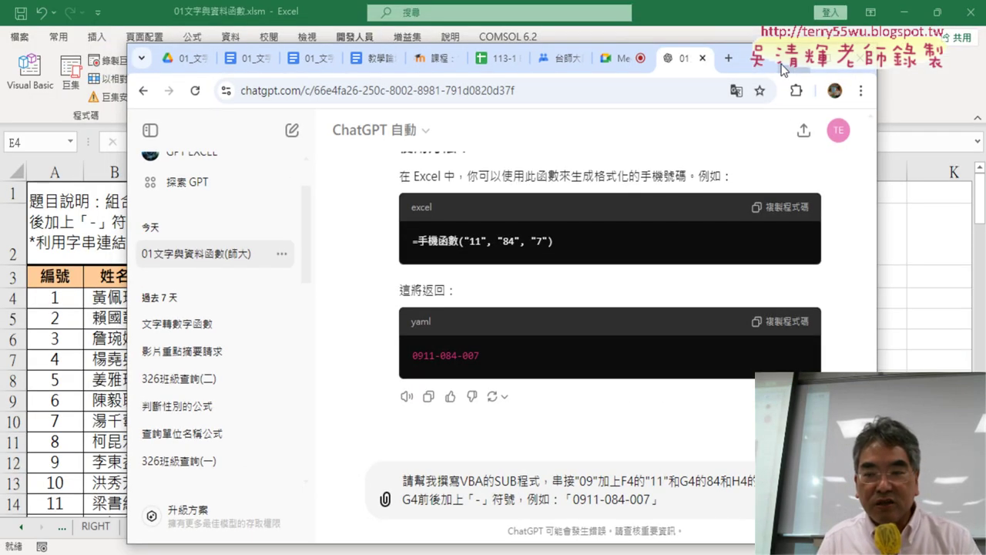
pyautogui.moveTo(759, 67)
pyautogui.mouseDown()
pyautogui.moveTo(607, 54)
pyautogui.moveTo(953, 61)
pyautogui.mouseUp()
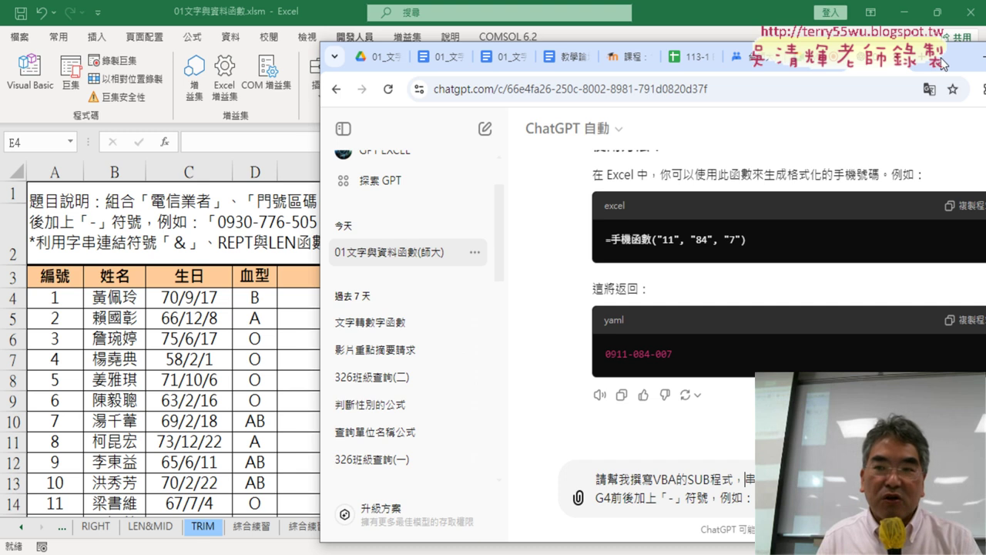
pyautogui.moveTo(943, 61)
pyautogui.mouseDown()
pyautogui.moveTo(696, 335)
pyautogui.moveTo(912, 32)
pyautogui.mouseUp()
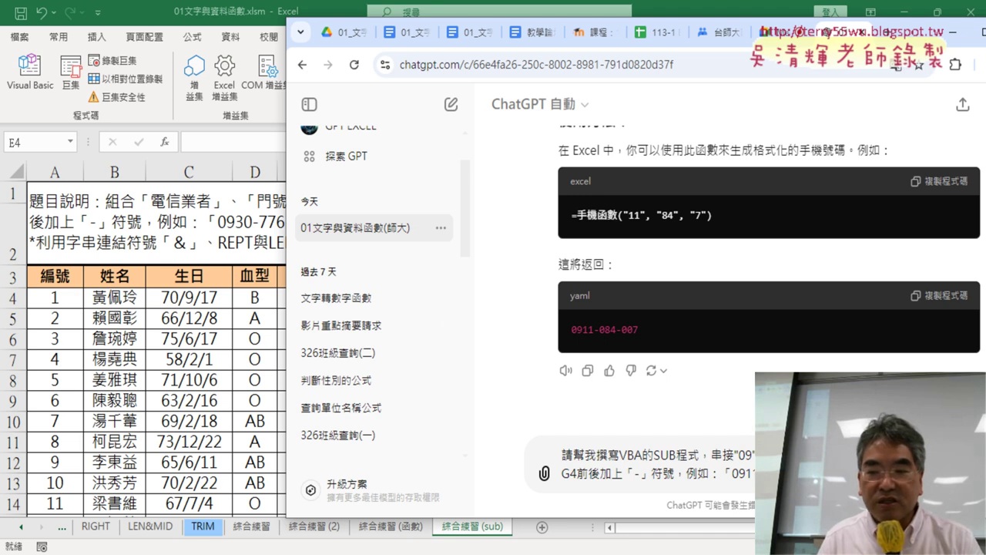
pyautogui.moveTo(903, 27)
pyautogui.mouseDown()
pyautogui.moveTo(812, 415)
pyautogui.moveTo(748, 18)
pyautogui.mouseUp()
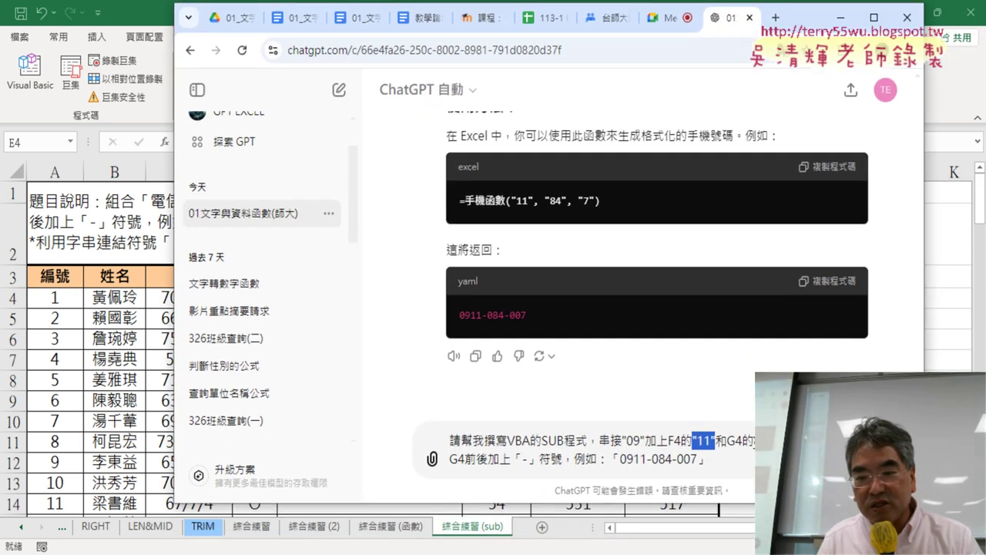
pyautogui.moveTo(450, 460); pyautogui.dragTo(713, 462)
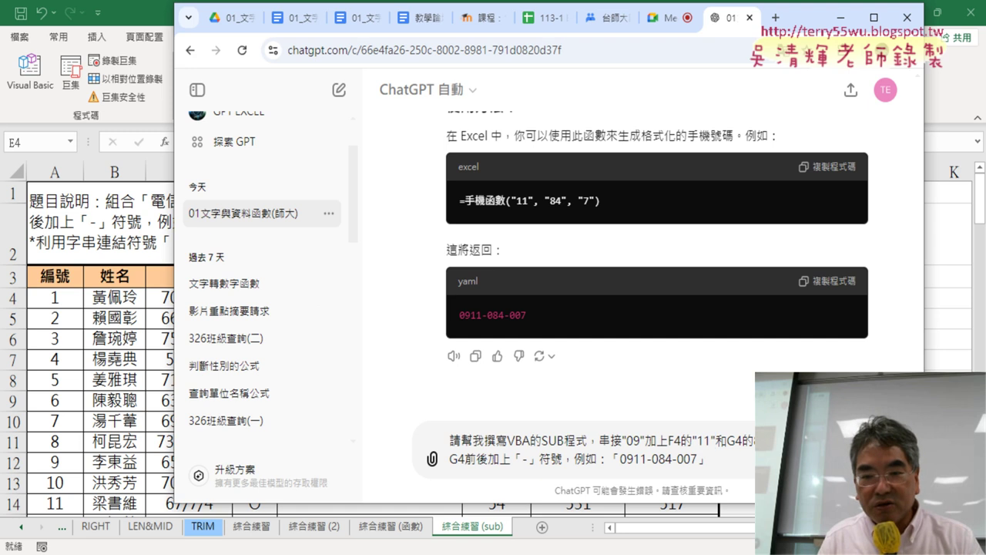
pyautogui.click(716, 462)
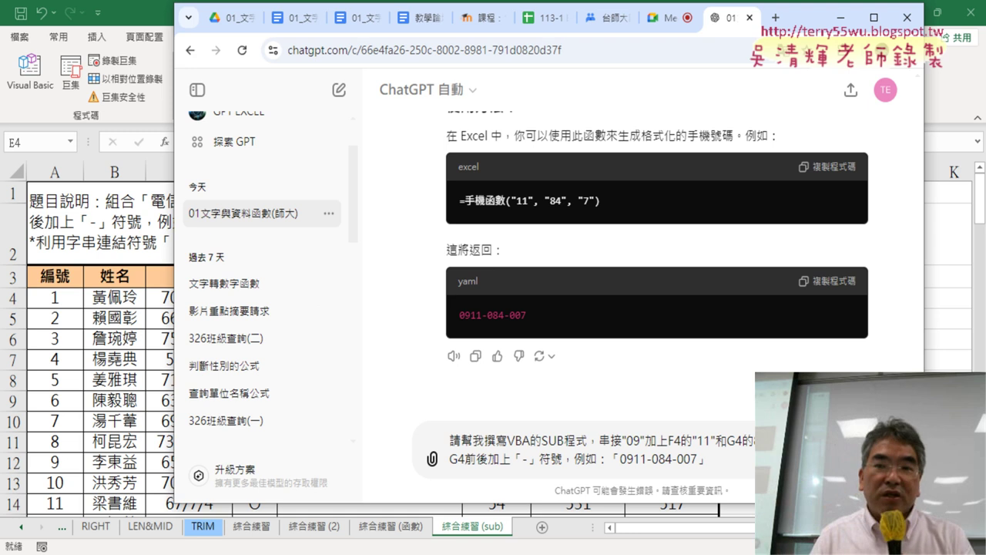
pyautogui.moveTo(807, 25); pyautogui.dragTo(831, 412)
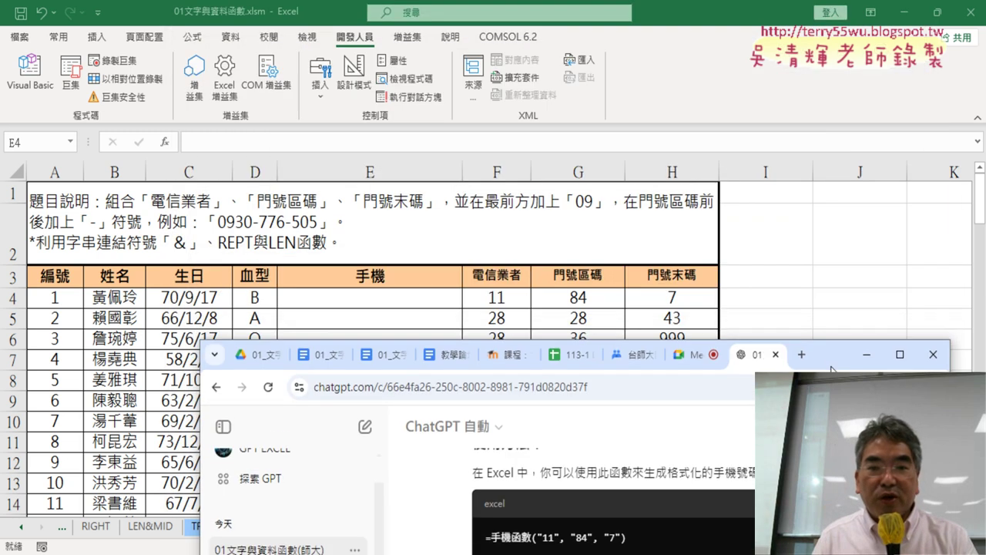
pyautogui.click(406, 305)
pyautogui.click(414, 299)
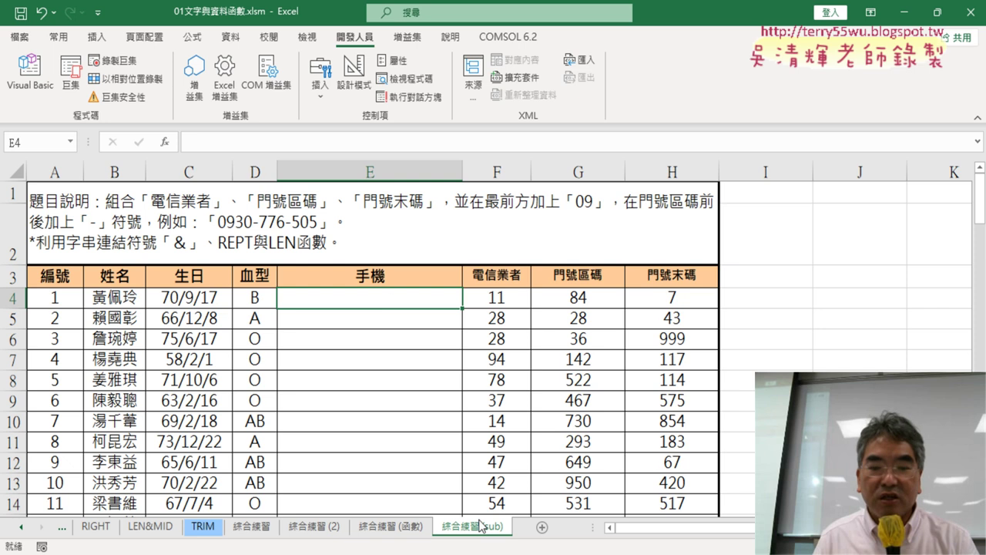
# Step: Append '，輸出結果到E4' to the end of the ChatGPT prompt
pyautogui.click(550, 494)
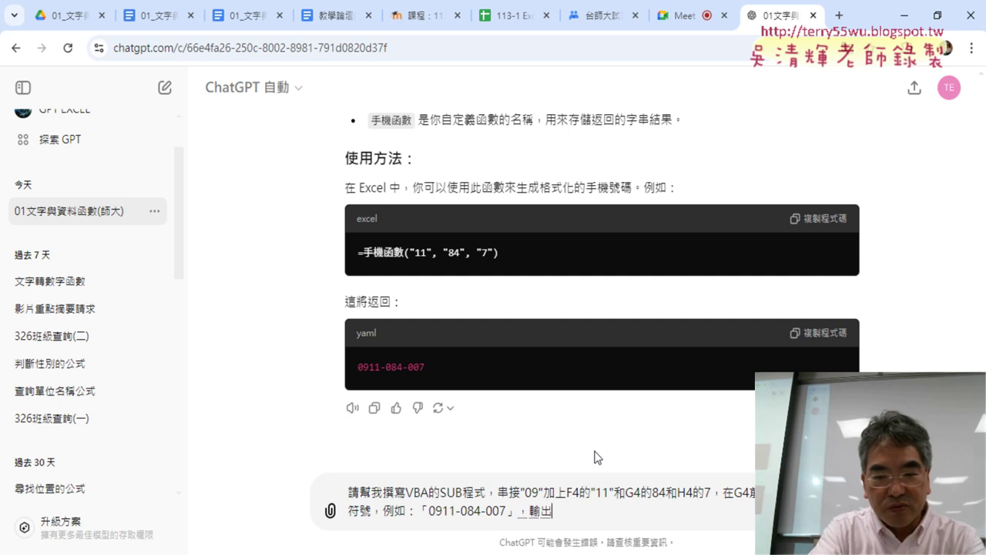
pyautogui.write('節ㄍㄨ')
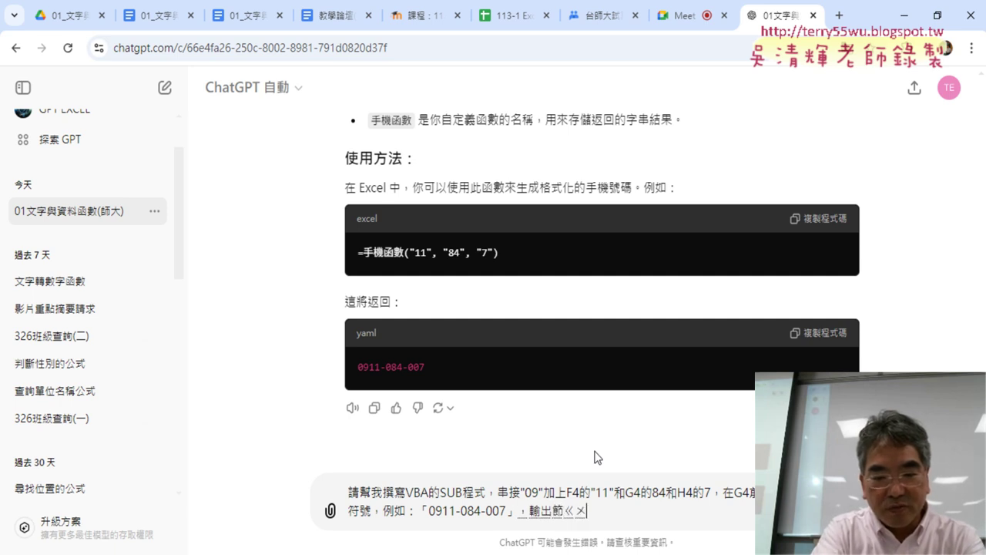
pyautogui.write('結果到')
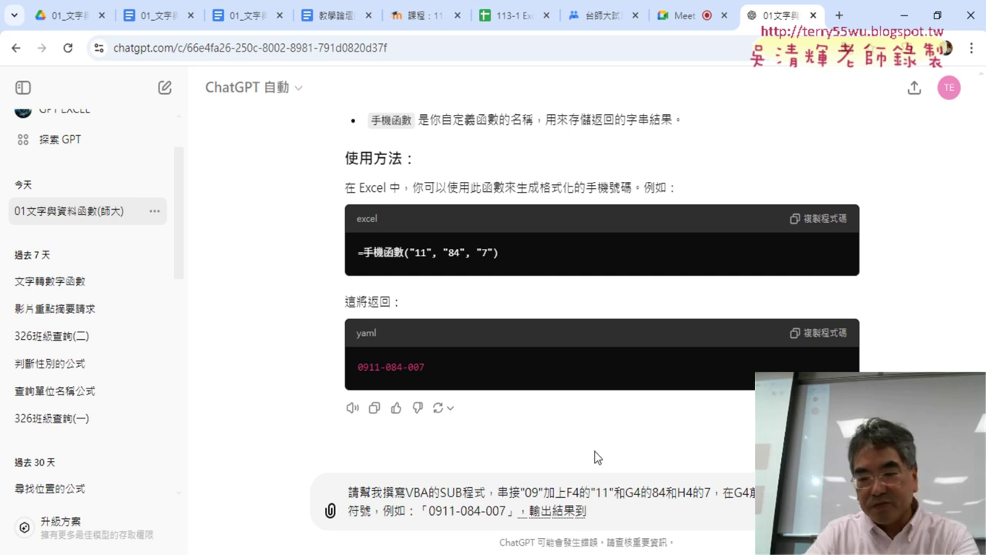
pyautogui.press('Return')
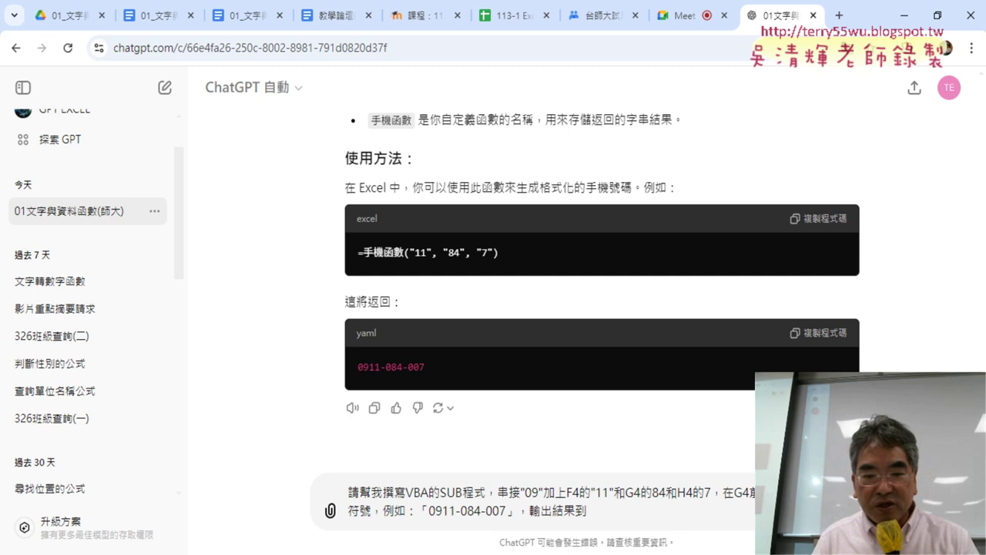
pyautogui.click(355, 493)
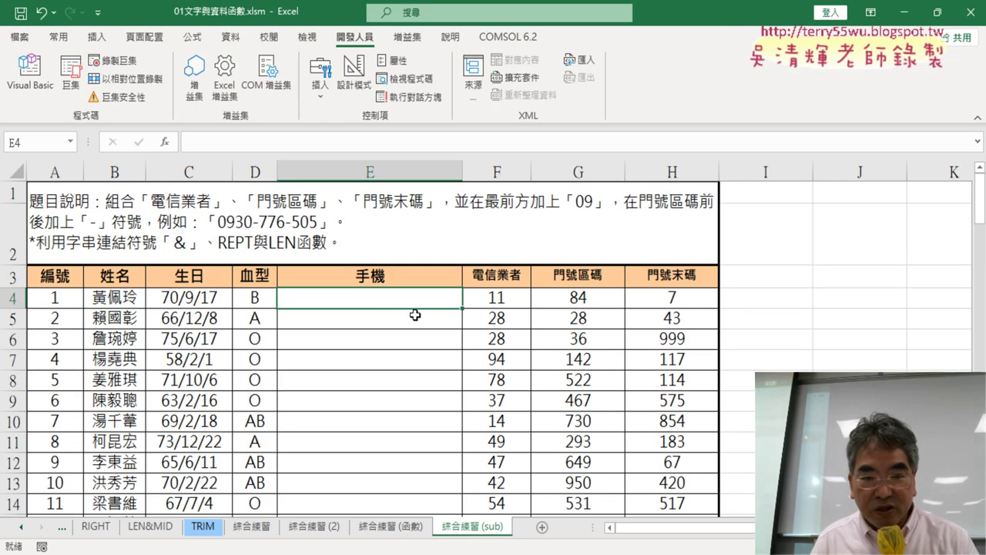
pyautogui.click(904, 13)
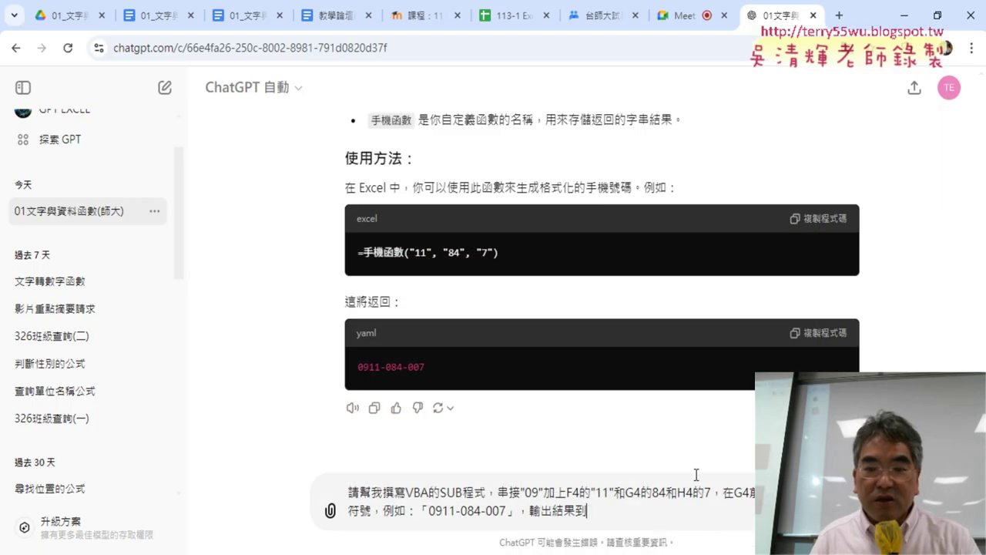
pyautogui.write('E4')
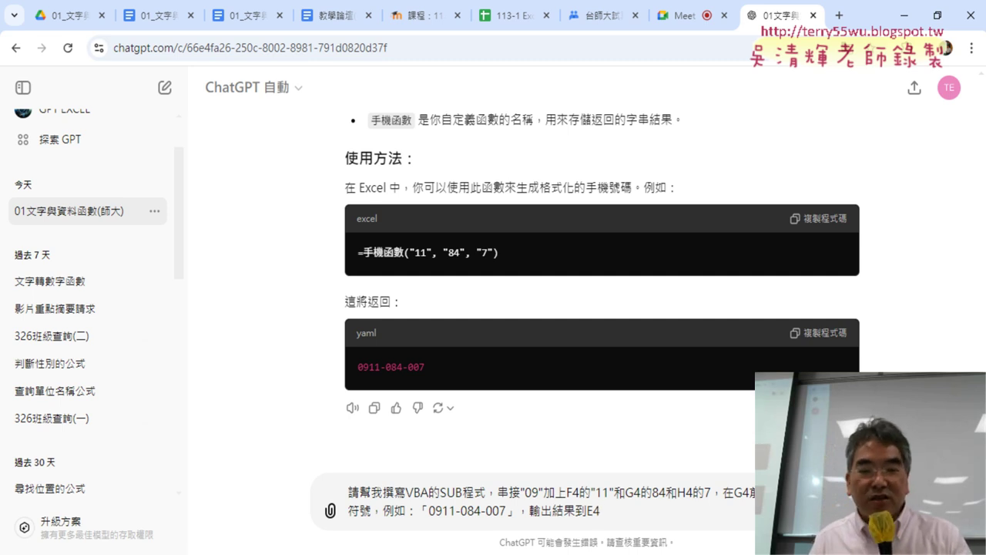
# Step: Highlight the VBA的SUB程式 and output-to-E4 parts of the prompt for review
pyautogui.moveTo(625, 510); pyautogui.dragTo(513, 492)
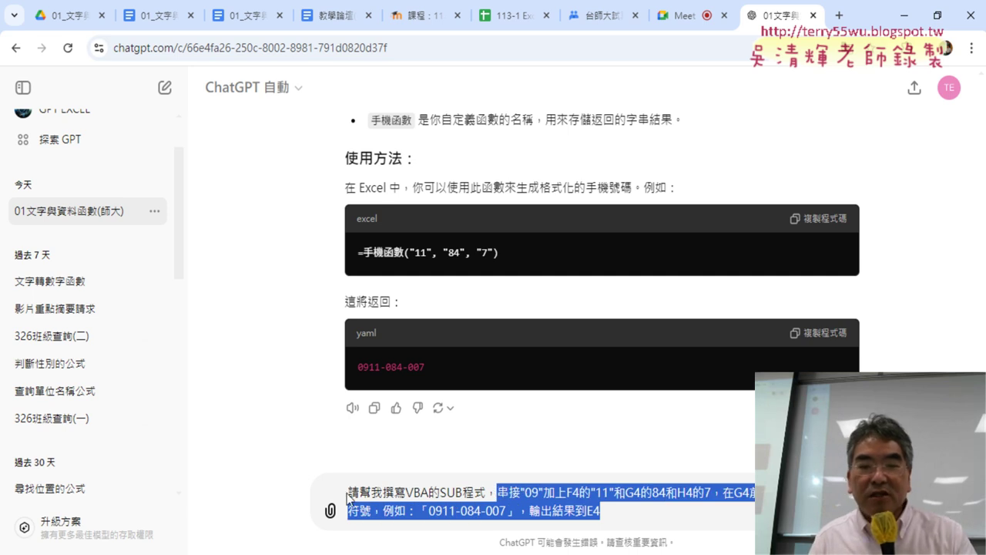
pyautogui.moveTo(348, 493); pyautogui.dragTo(627, 515)
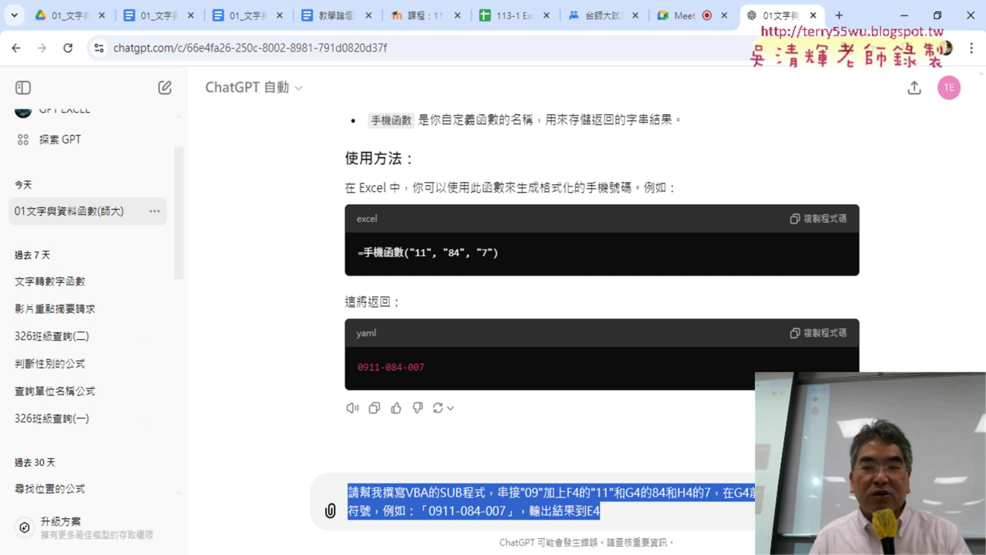
pyautogui.click(627, 515)
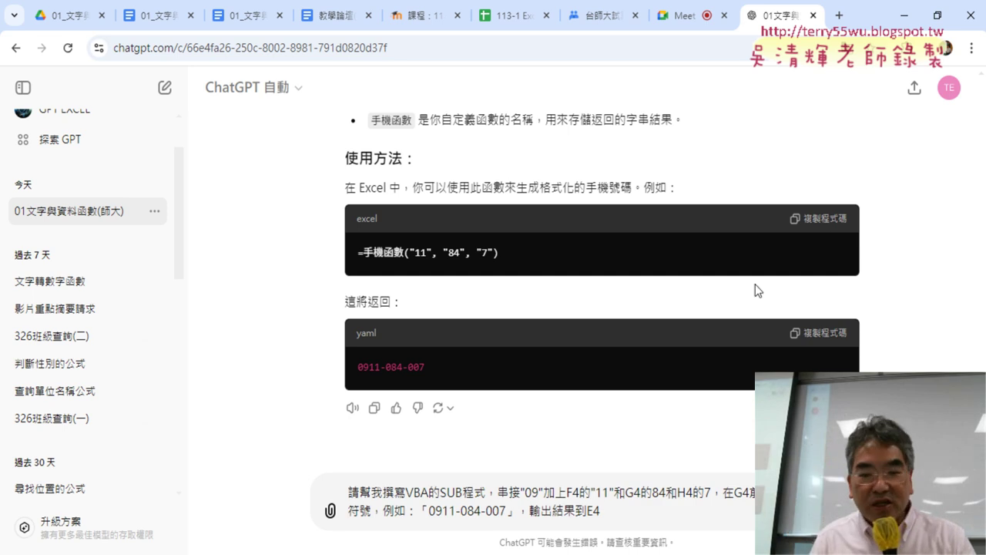
pyautogui.moveTo(407, 491); pyautogui.dragTo(486, 493)
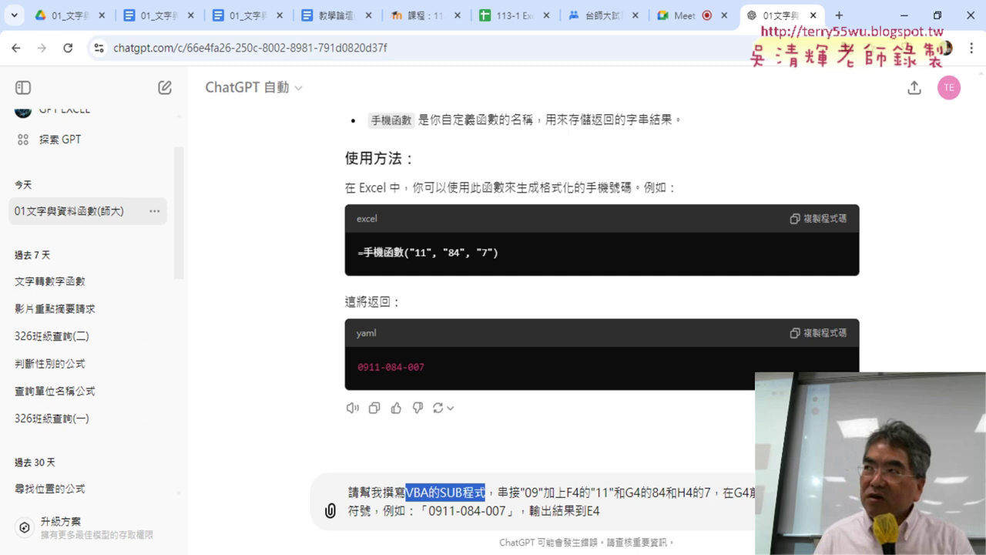
pyautogui.moveTo(521, 512); pyautogui.dragTo(607, 515)
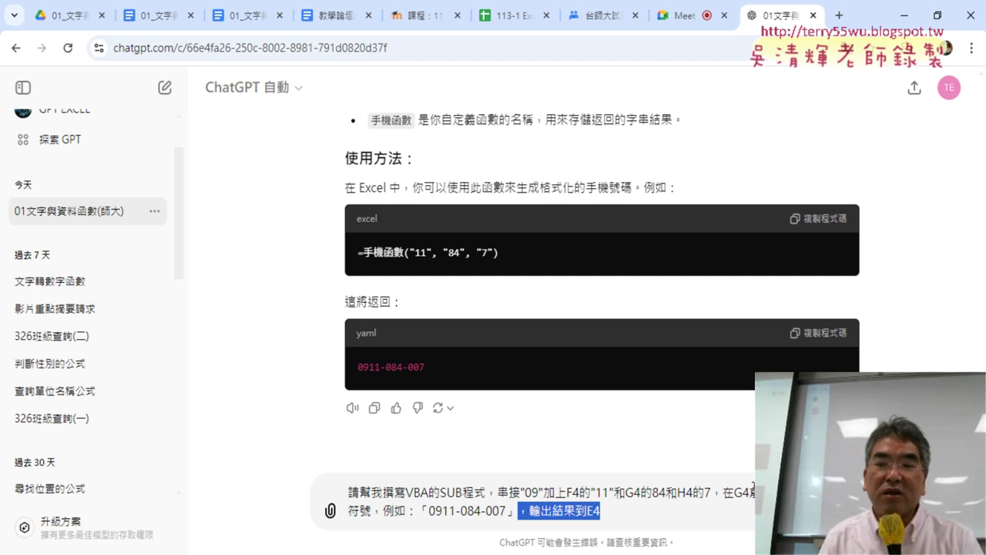
# Step: Send the VBA SUB request and highlight the introductory sentence of ChatGPT's reply
pyautogui.press('Return')
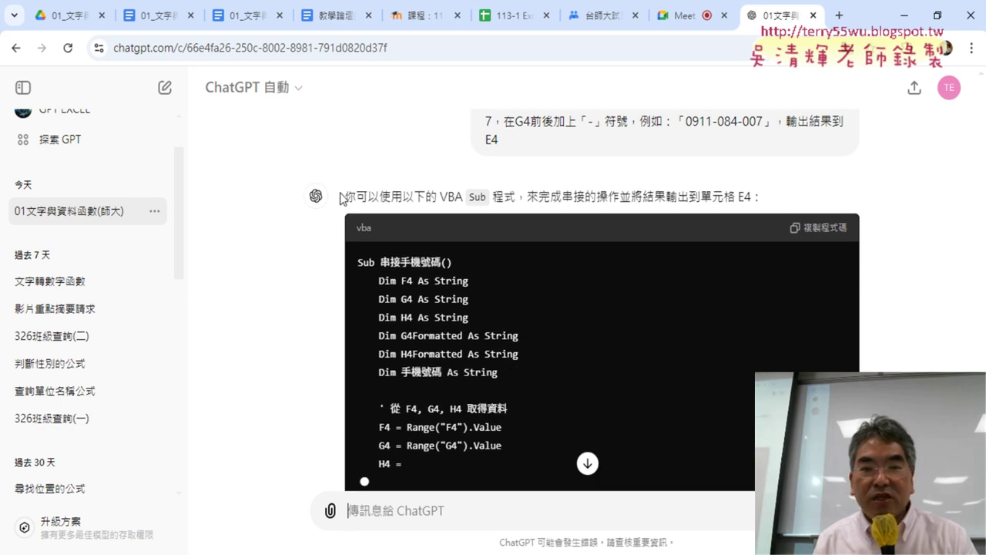
pyautogui.moveTo(349, 194); pyautogui.dragTo(701, 202)
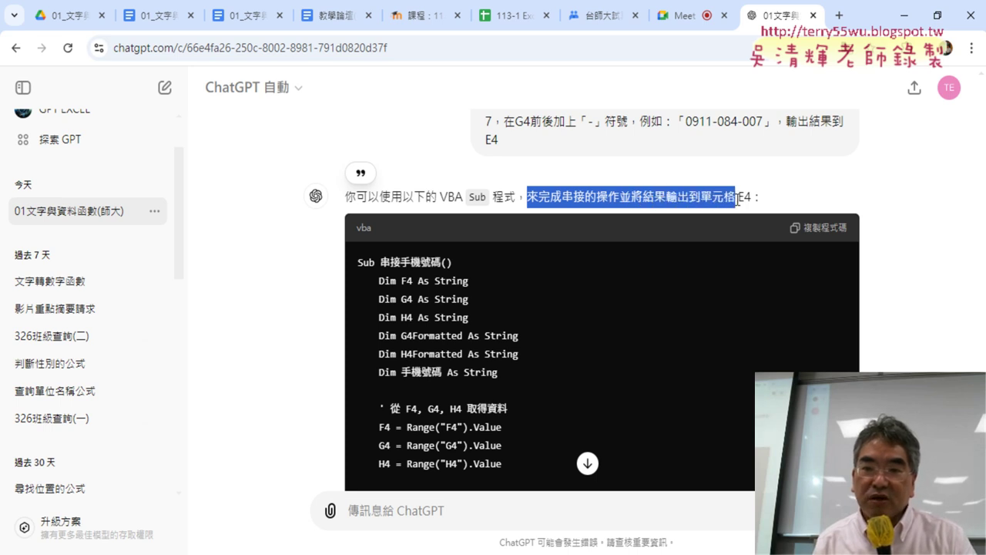
pyautogui.click(712, 202)
pyautogui.moveTo(700, 197); pyautogui.dragTo(736, 198)
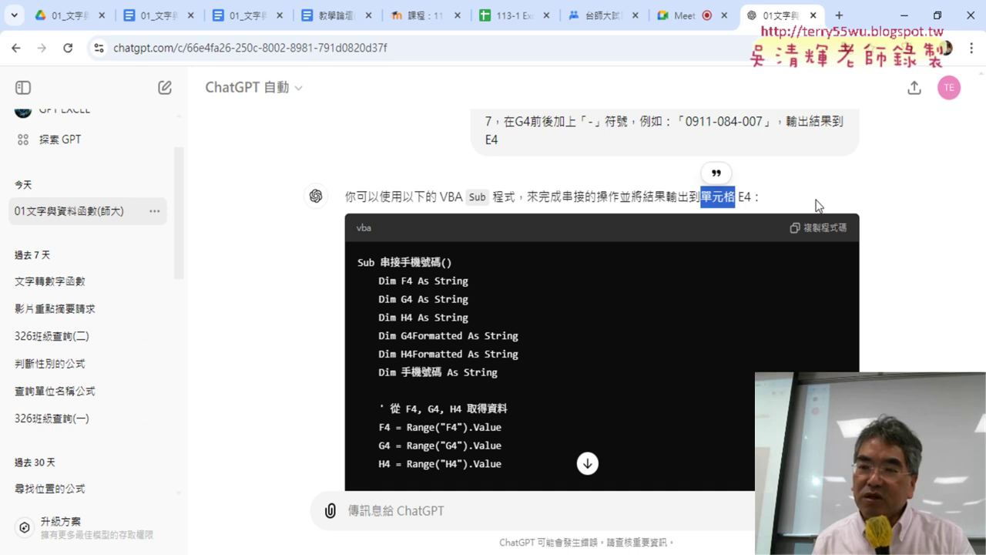
pyautogui.click(751, 197)
pyautogui.moveTo(751, 197); pyautogui.dragTo(345, 197)
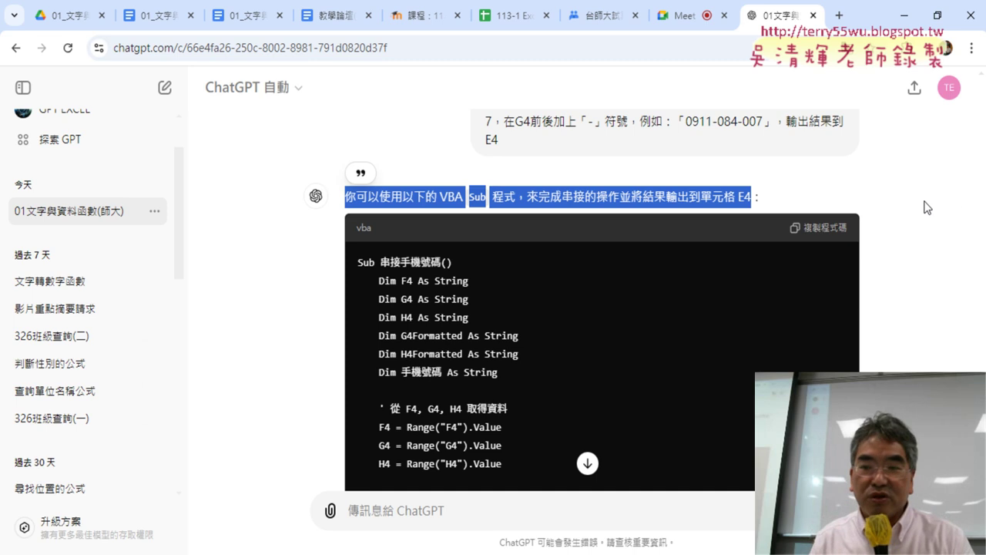
# Step: Review the generated Sub code from Sub to End Sub and copy it
pyautogui.scroll(-1, 924, 208)
pyautogui.scroll(-1, 923, 208)
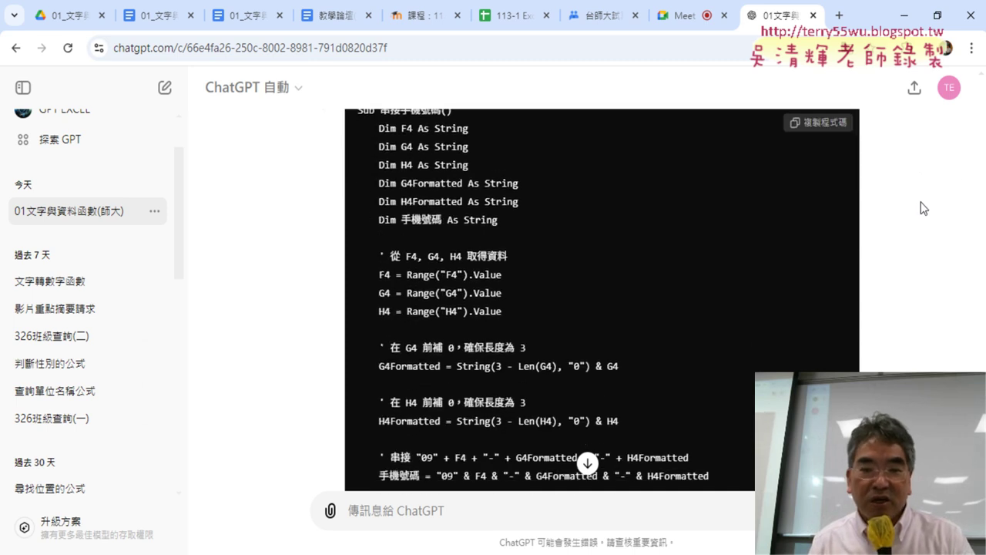
pyautogui.scroll(-2, 923, 208)
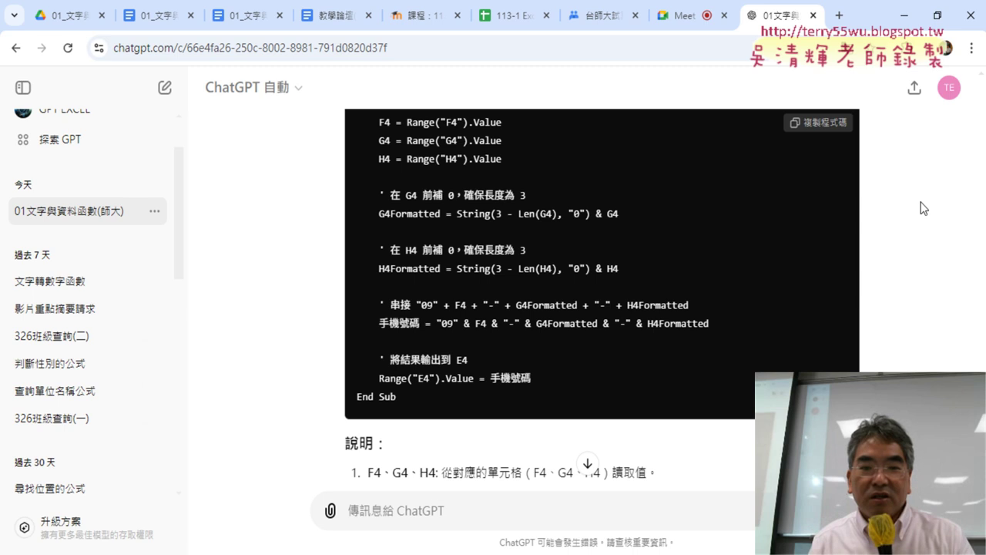
pyautogui.scroll(1, 925, 211)
pyautogui.scroll(1, 925, 210)
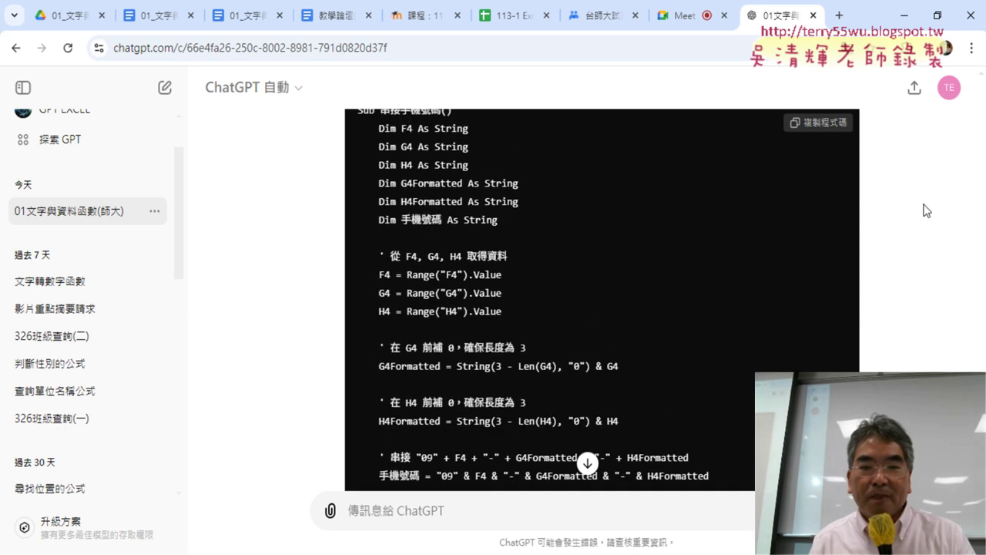
pyautogui.scroll(1, 926, 209)
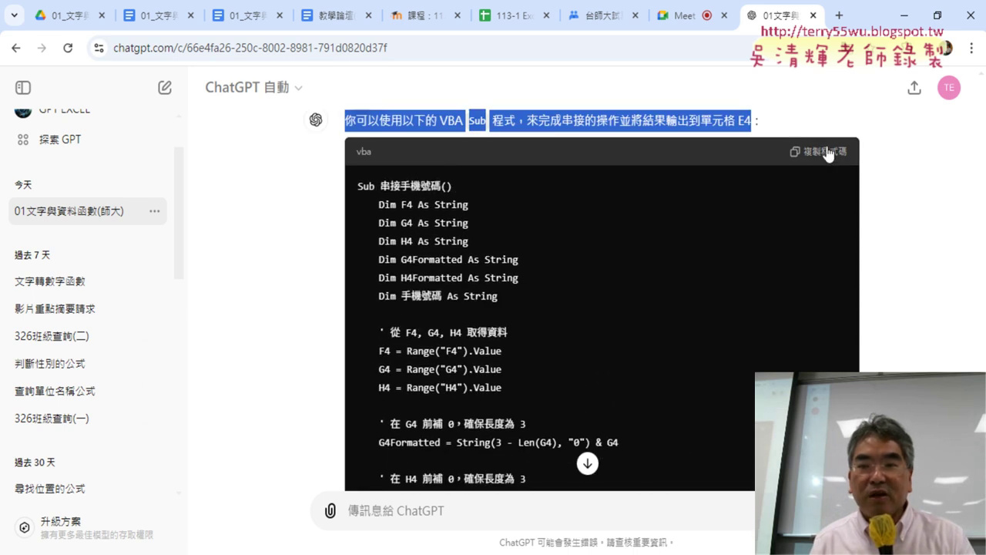
pyautogui.scroll(-1, 472, 207)
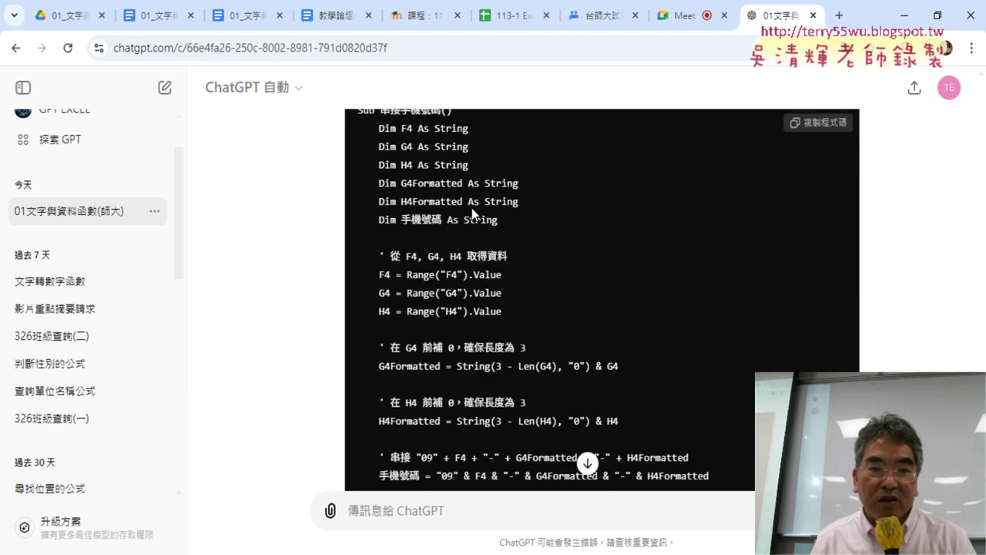
pyautogui.scroll(1, 472, 212)
pyautogui.moveTo(357, 187); pyautogui.dragTo(368, 185)
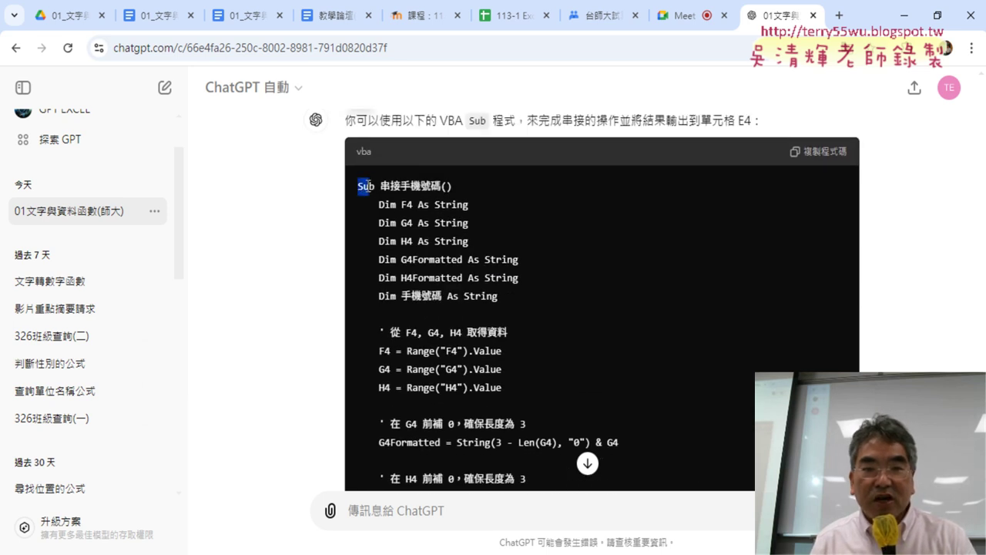
pyautogui.scroll(-3, 677, 212)
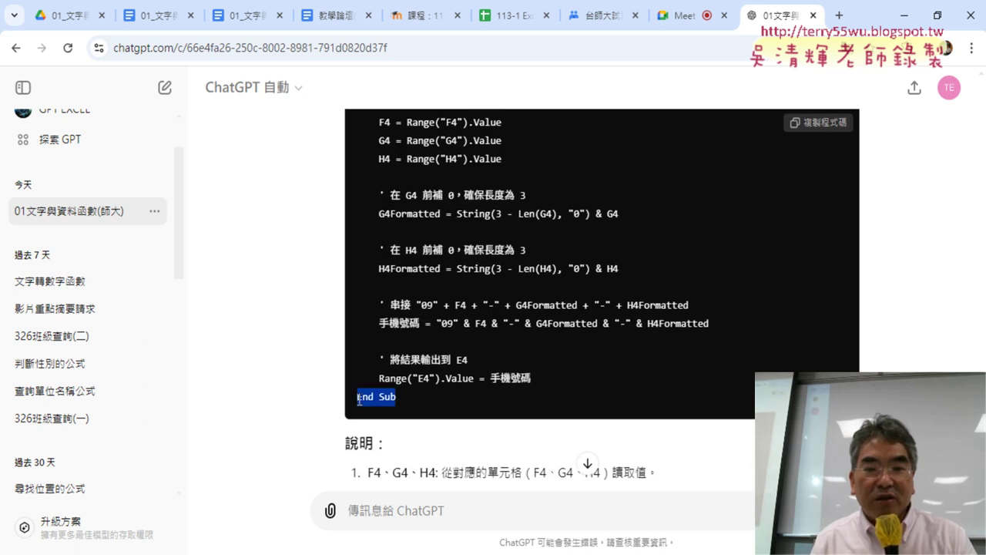
pyautogui.moveTo(358, 399); pyautogui.dragTo(358, 399)
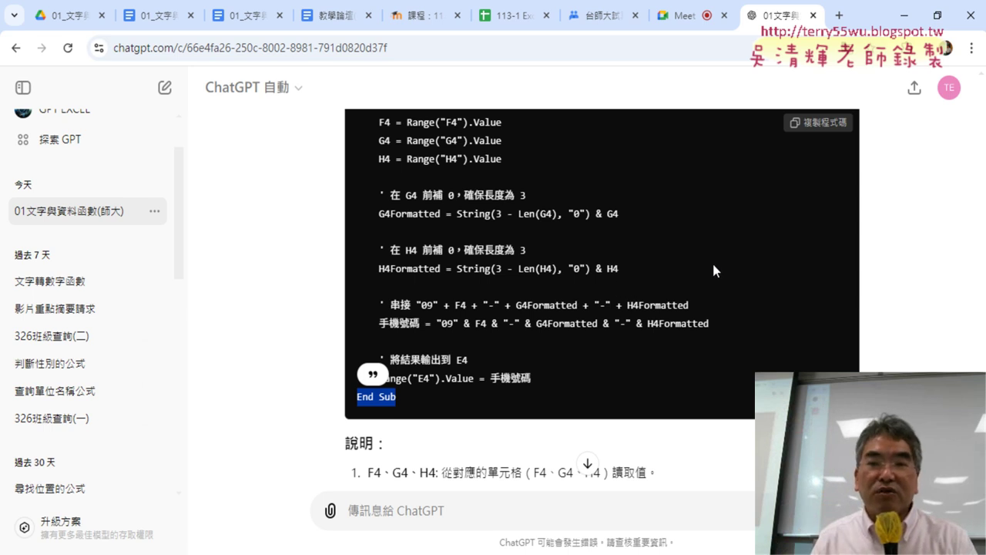
pyautogui.scroll(2, 714, 266)
pyautogui.click(824, 123)
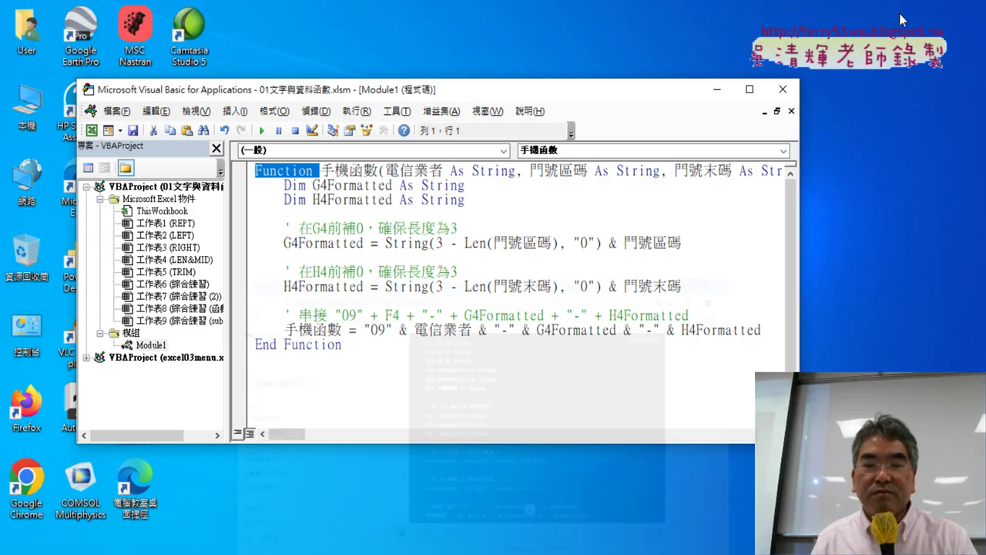
# Step: Paste the 串接手機號碼 Sub below End Function in Module1 and point out its opening line
pyautogui.click(905, 15)
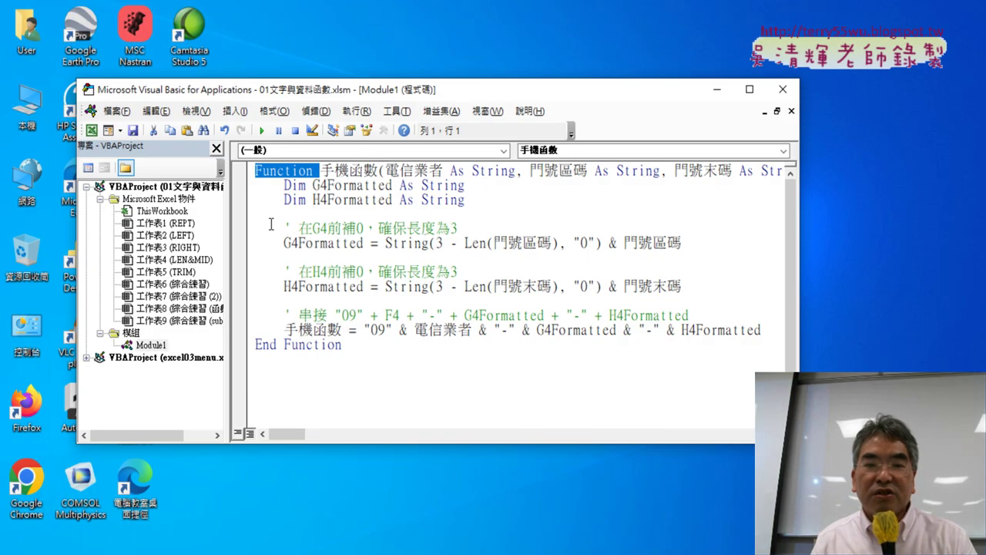
pyautogui.click(268, 358)
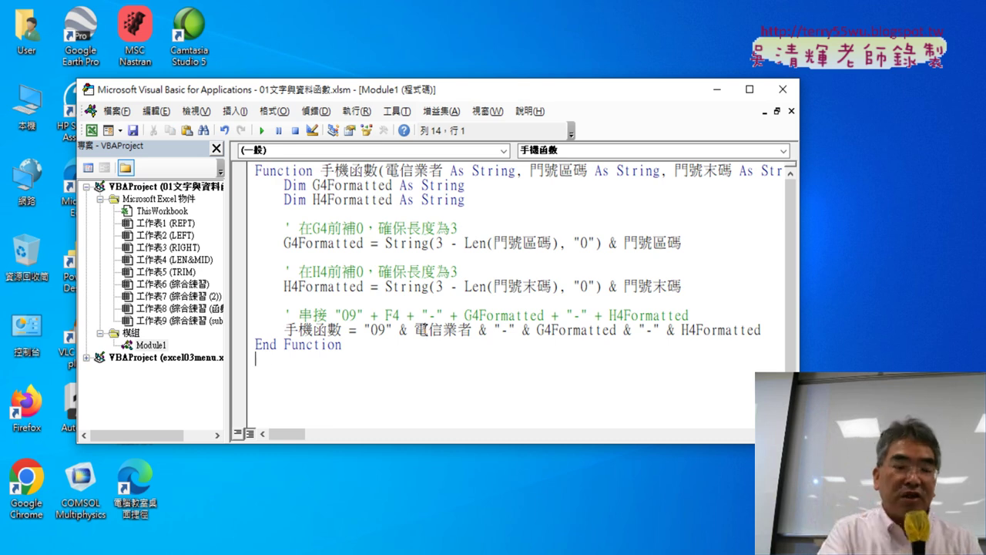
pyautogui.hotkey('ctrl', 'v')
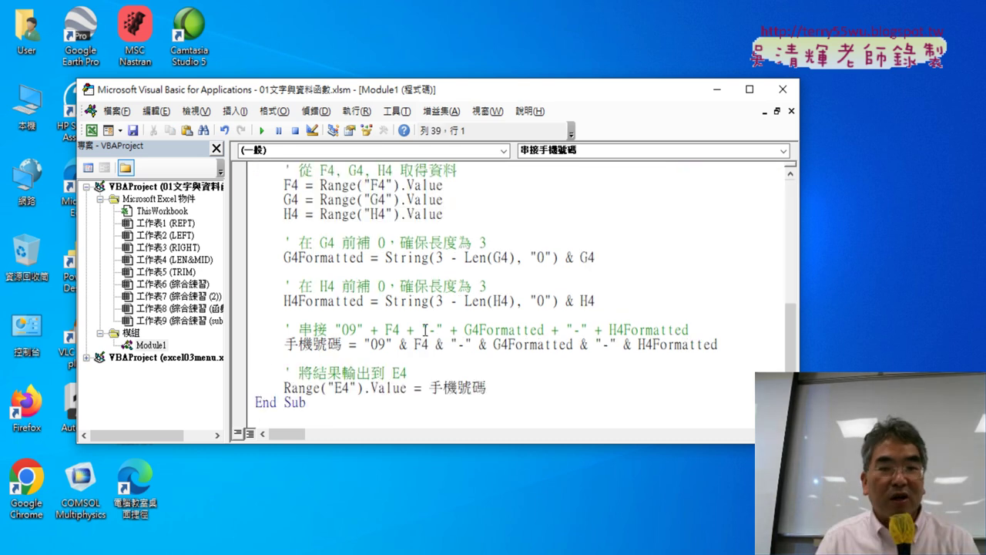
pyautogui.scroll(1, 539, 322)
pyautogui.scroll(1, 539, 322)
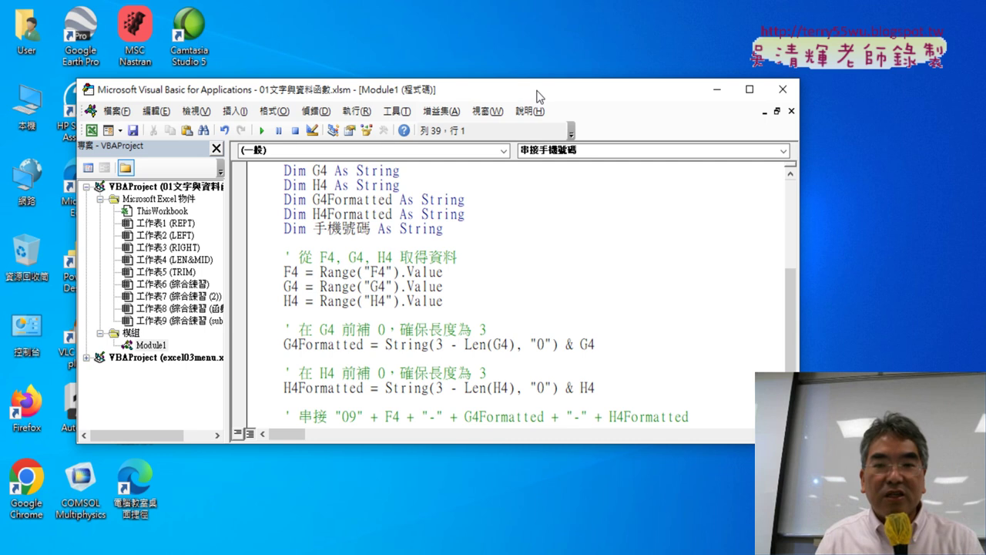
pyautogui.moveTo(539, 96); pyautogui.dragTo(679, 85)
pyautogui.scroll(1, 497, 193)
pyautogui.scroll(1, 497, 193)
pyautogui.scroll(-1, 497, 193)
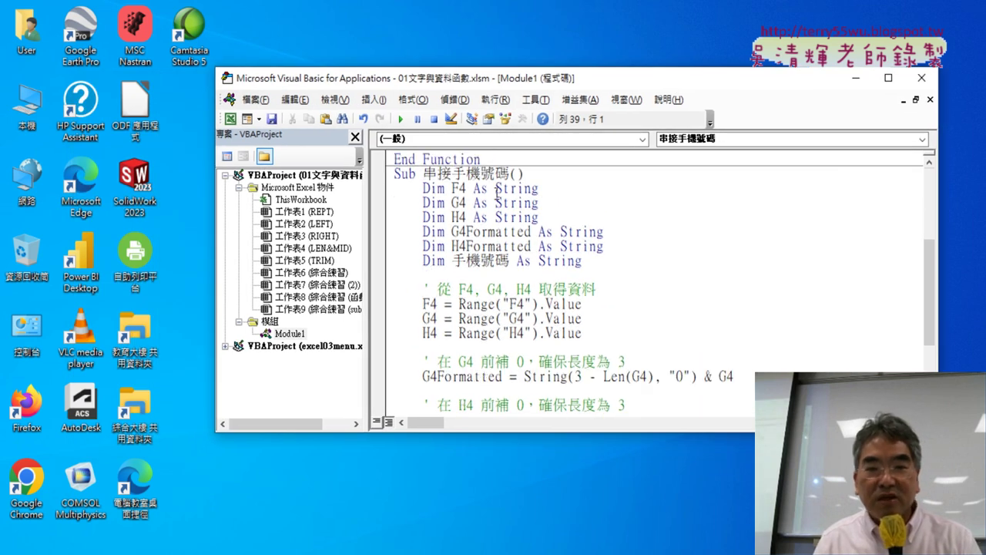
pyautogui.moveTo(397, 178); pyautogui.dragTo(512, 176)
pyautogui.click(464, 177)
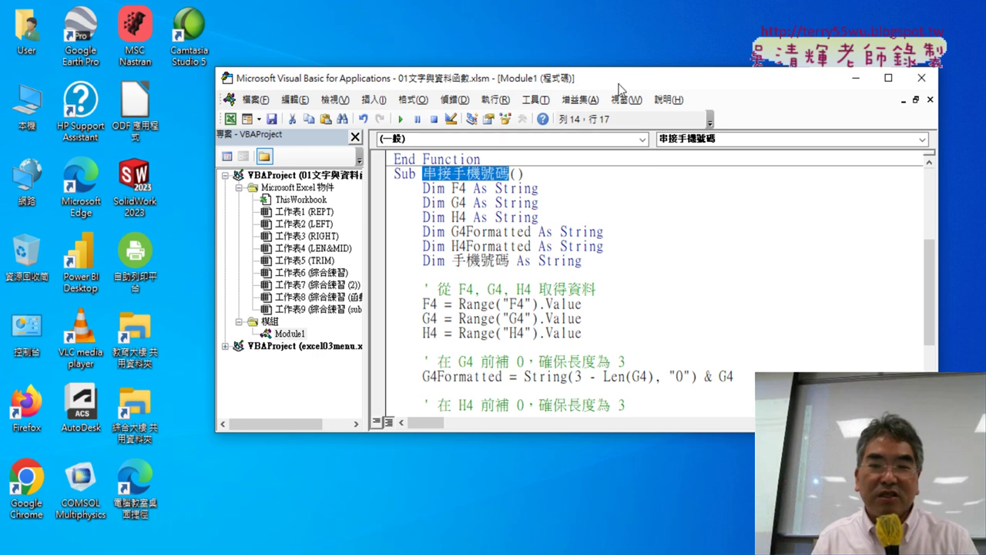
# Step: Enlarge the editor window and highlight the code lines that read F4, G4 and H4
pyautogui.moveTo(619, 86); pyautogui.dragTo(635, 27)
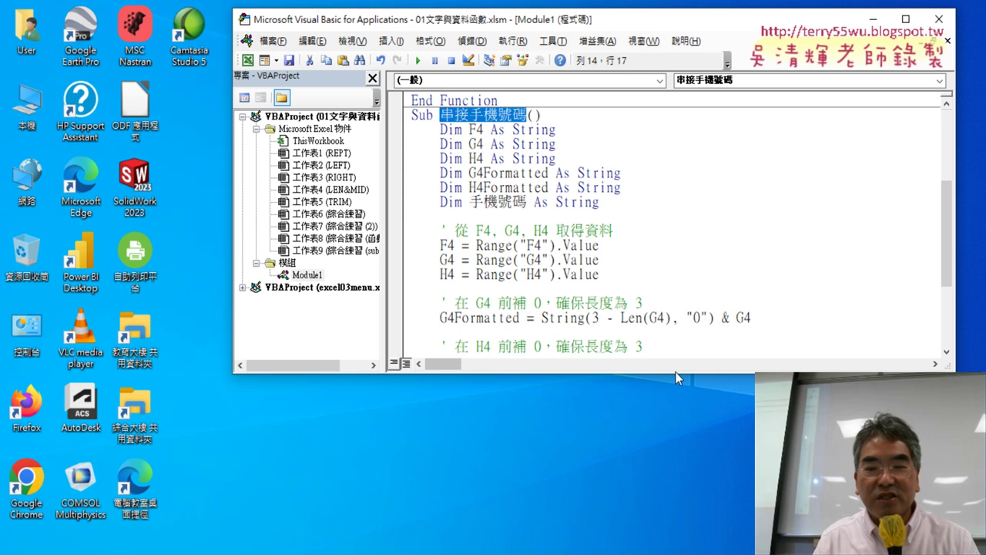
pyautogui.moveTo(679, 375); pyautogui.dragTo(679, 529)
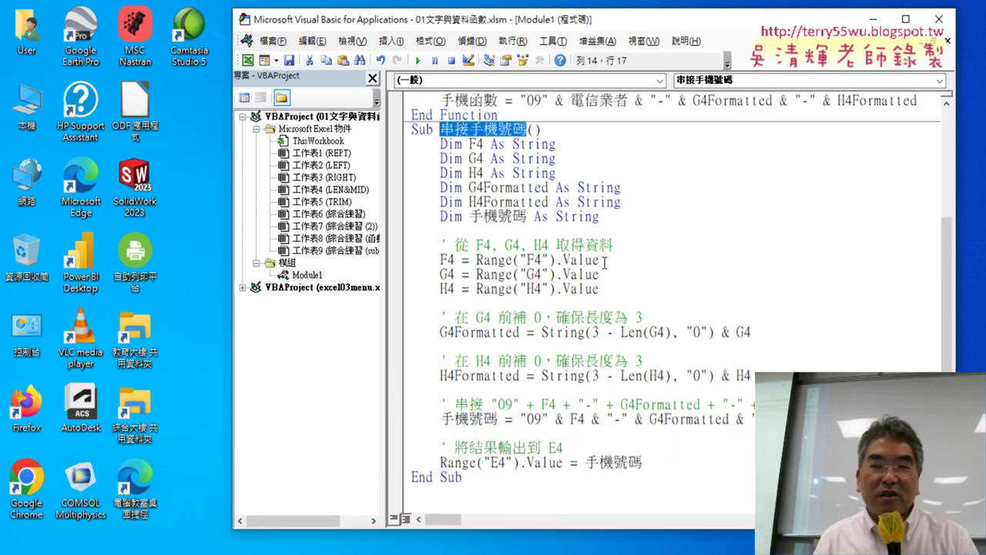
pyautogui.moveTo(605, 263); pyautogui.dragTo(503, 263)
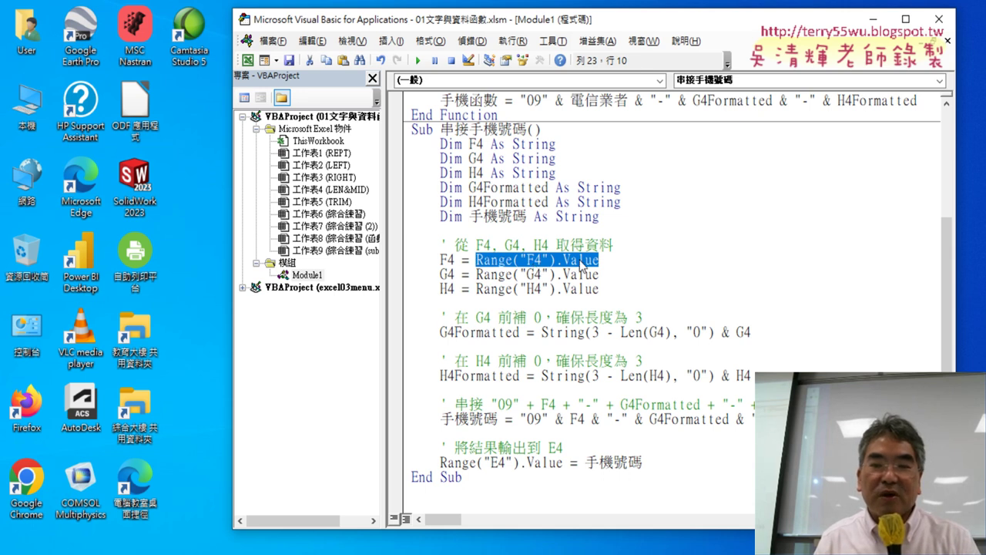
pyautogui.moveTo(455, 260); pyautogui.dragTo(446, 260)
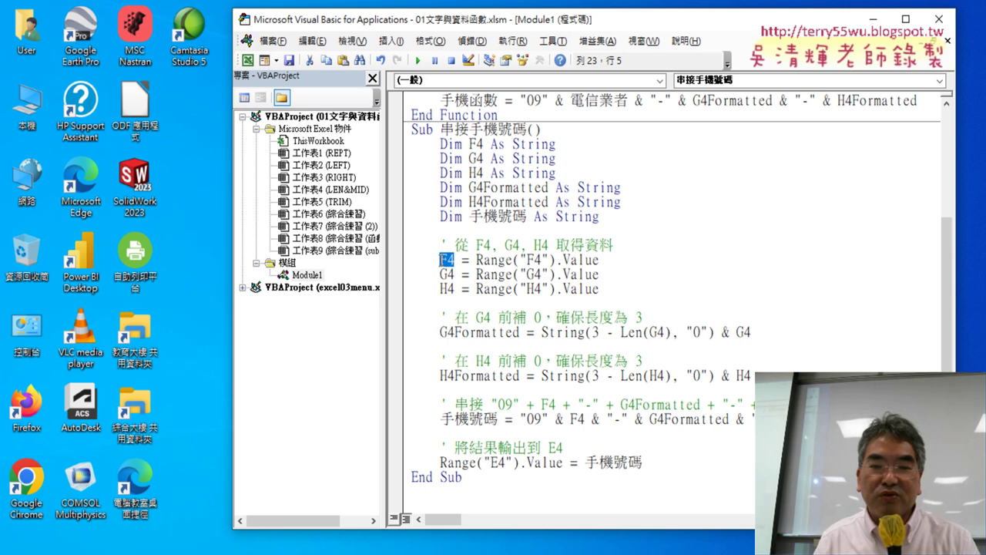
pyautogui.click(552, 276)
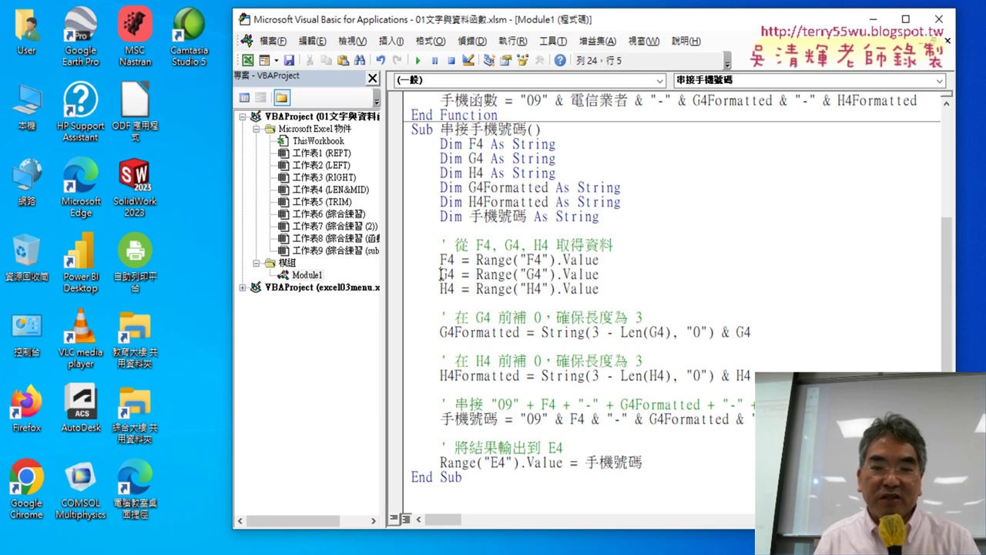
pyautogui.moveTo(455, 289); pyautogui.dragTo(440, 289)
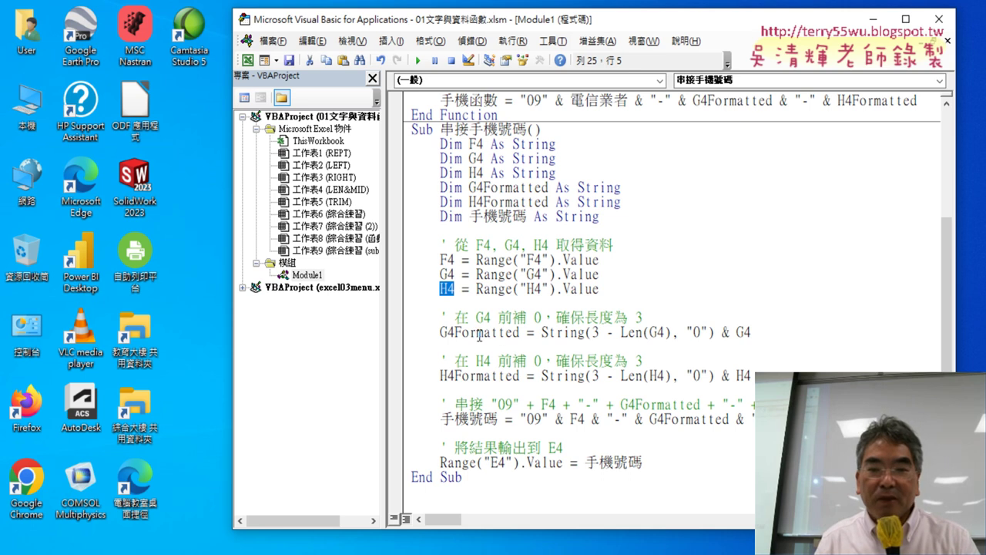
# Step: Highlight the line writing the result to E4, then return to the Excel worksheet
pyautogui.moveTo(644, 462); pyautogui.dragTo(441, 462)
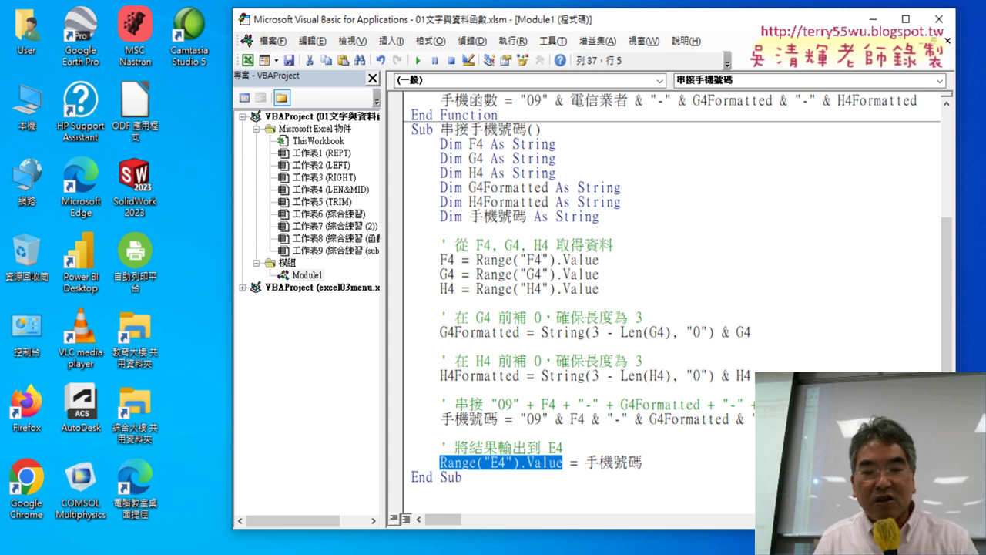
pyautogui.moveTo(419, 540)
pyautogui.click(404, 509)
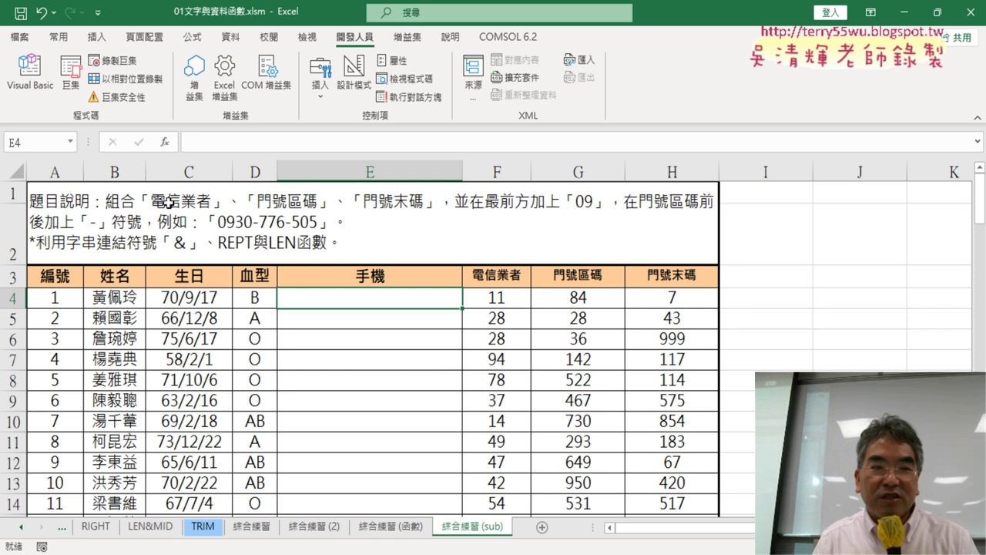
# Step: Bring up the VBA editor beside the sheet and mark the 串接手機號碼 Sub declaration
pyautogui.click(30, 74)
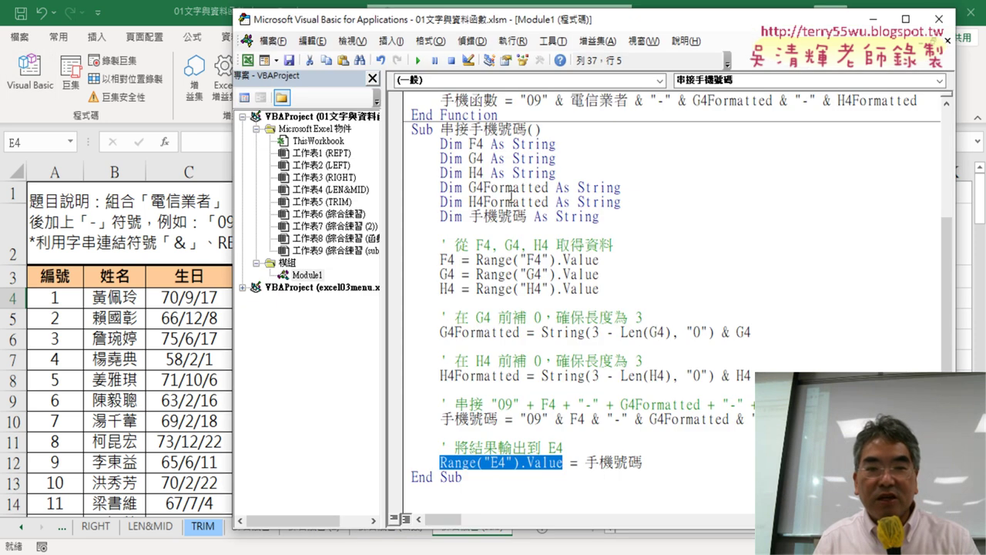
pyautogui.moveTo(565, 21); pyautogui.dragTo(750, 24)
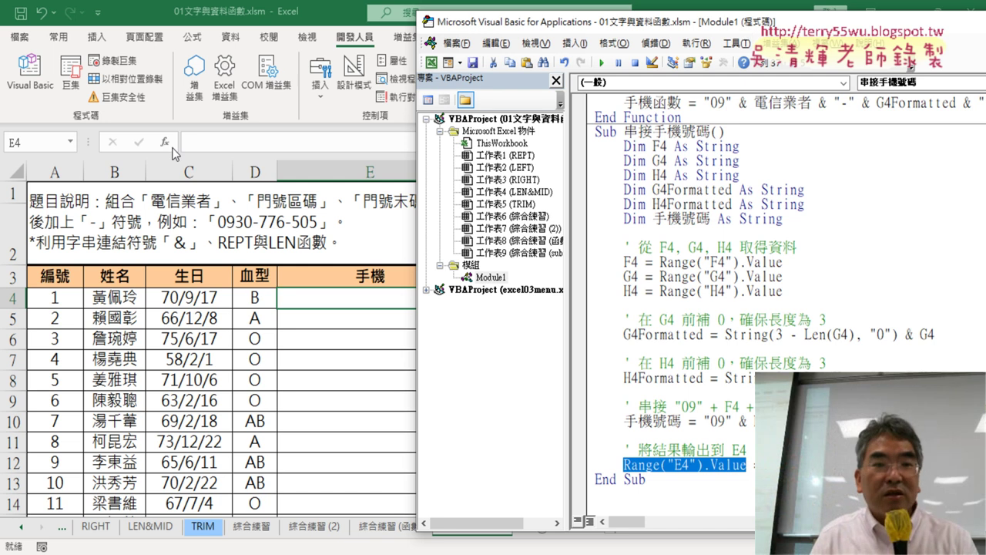
pyautogui.moveTo(617, 133); pyautogui.dragTo(600, 137)
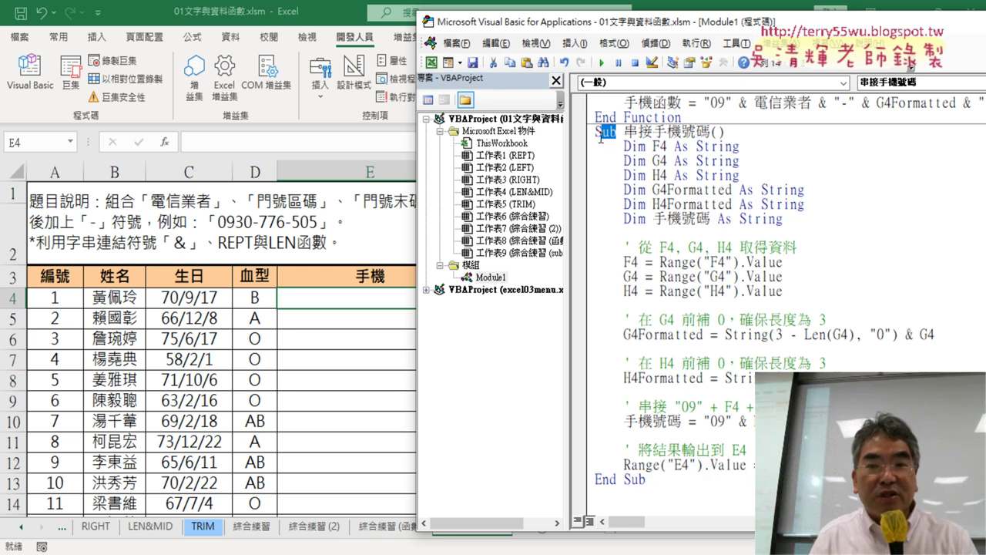
pyautogui.click(687, 158)
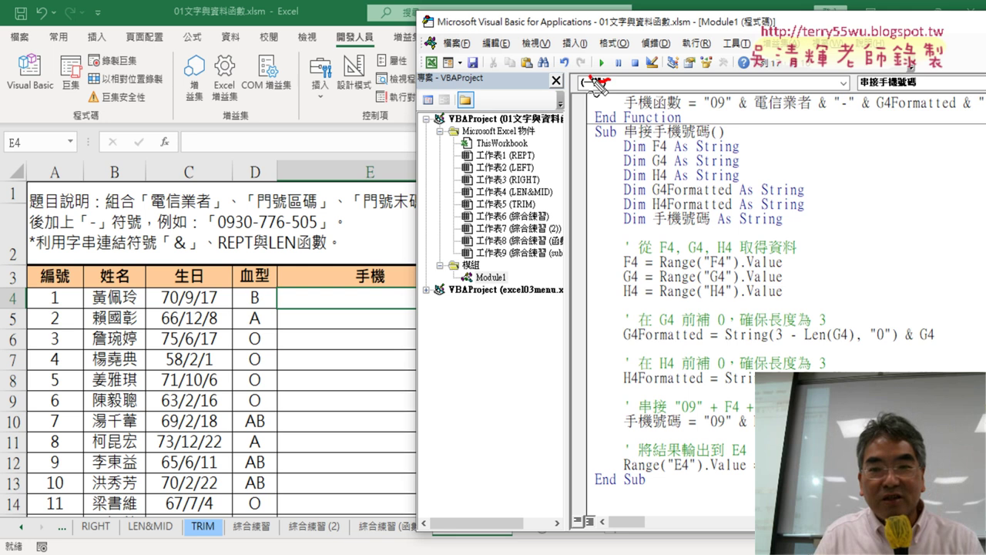
# Step: Annotate where the macro is run and underline End Function and End Sub
pyautogui.moveTo(609, 79); pyautogui.dragTo(636, 74)
pyautogui.moveTo(759, 120)
pyautogui.mouseDown()
pyautogui.moveTo(626, 70)
pyautogui.moveTo(662, 71)
pyautogui.mouseUp()
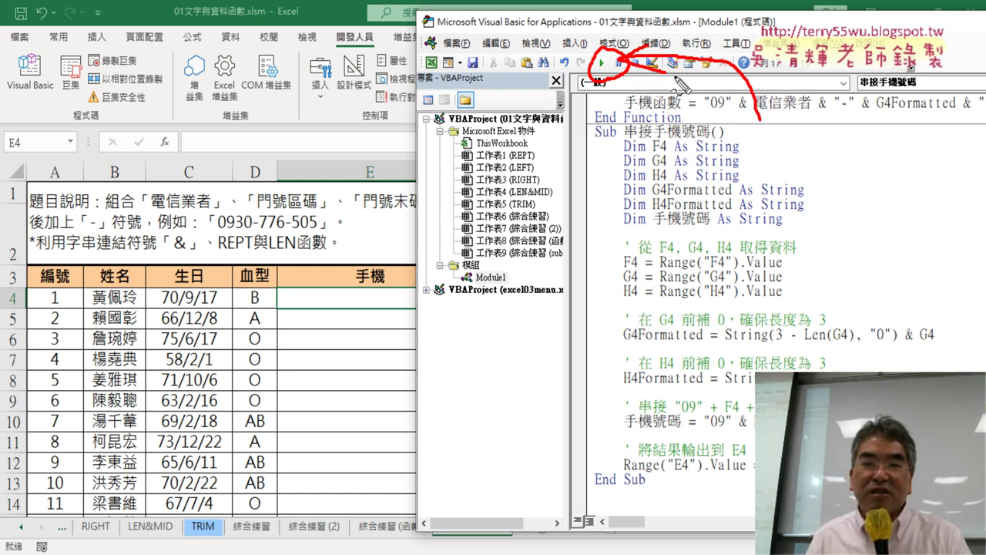
pyautogui.moveTo(575, 120); pyautogui.dragTo(686, 120)
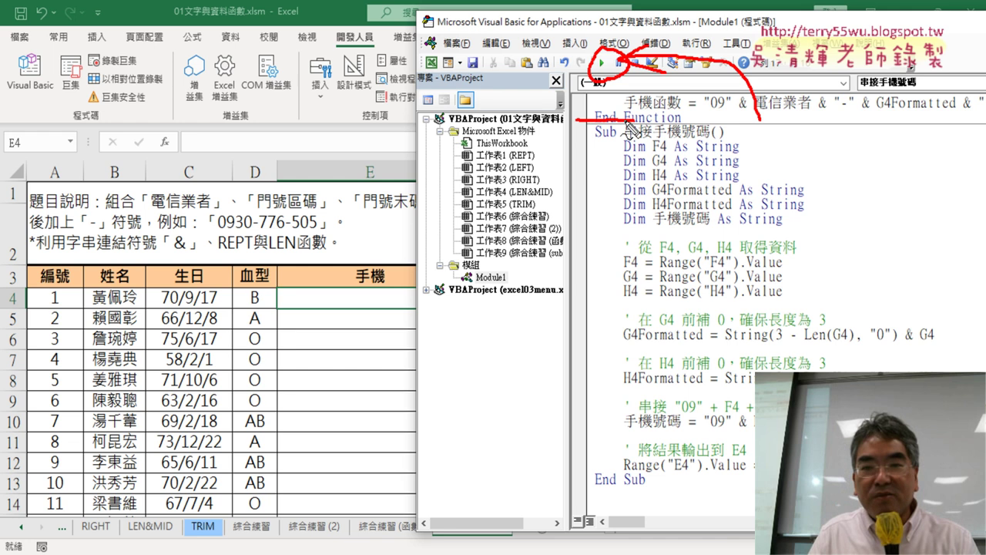
pyautogui.moveTo(595, 488); pyautogui.dragTo(665, 487)
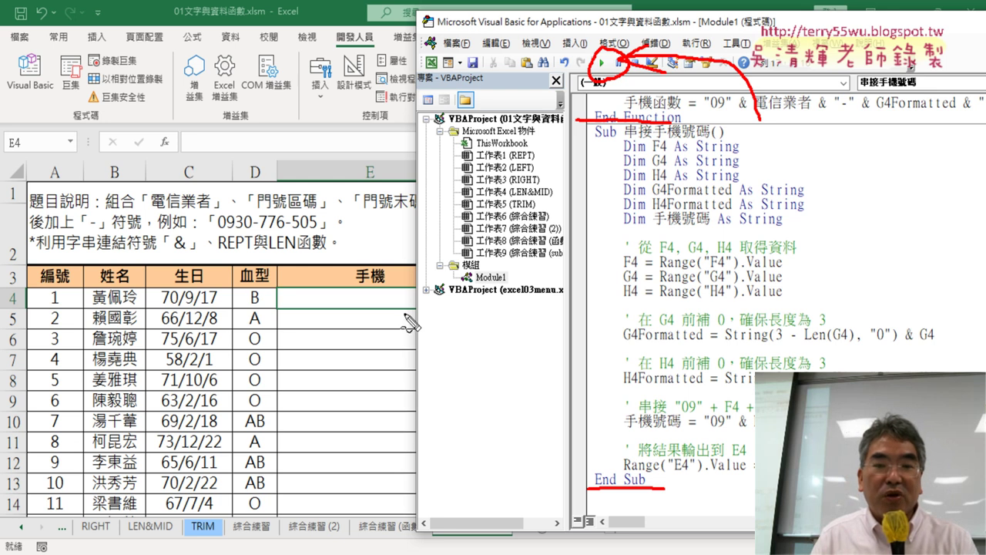
# Step: Circle the empty cell E4, link it to the code, then clear annotations and shift the editor right
pyautogui.moveTo(397, 315); pyautogui.dragTo(392, 317)
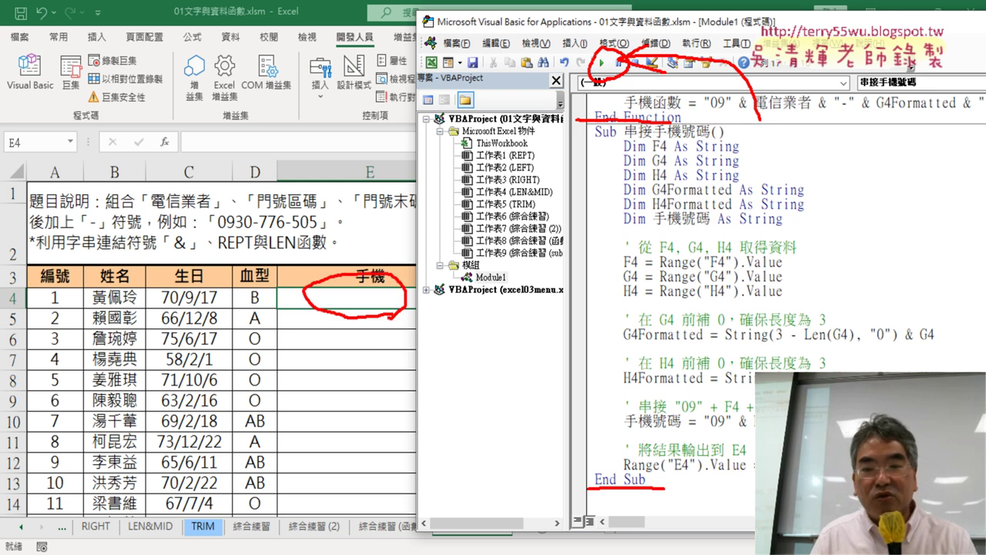
pyautogui.moveTo(714, 440); pyautogui.dragTo(712, 464)
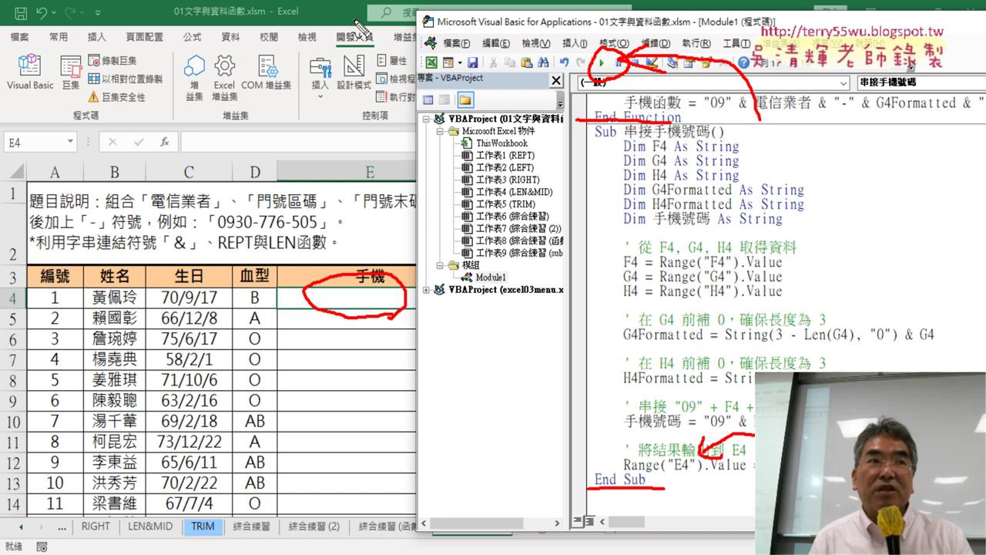
pyautogui.press('Escape')
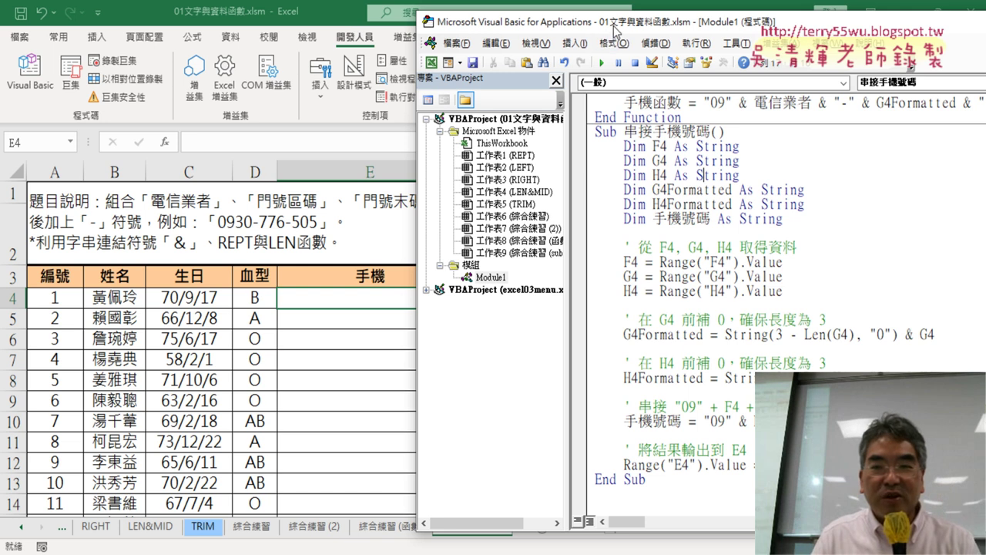
pyautogui.moveTo(585, 22); pyautogui.dragTo(648, 21)
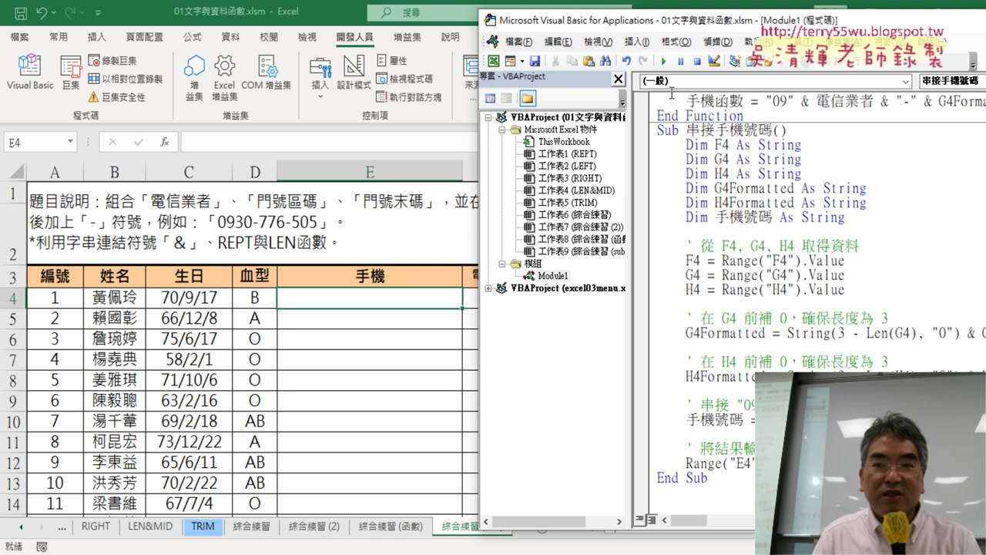
pyautogui.click(665, 61)
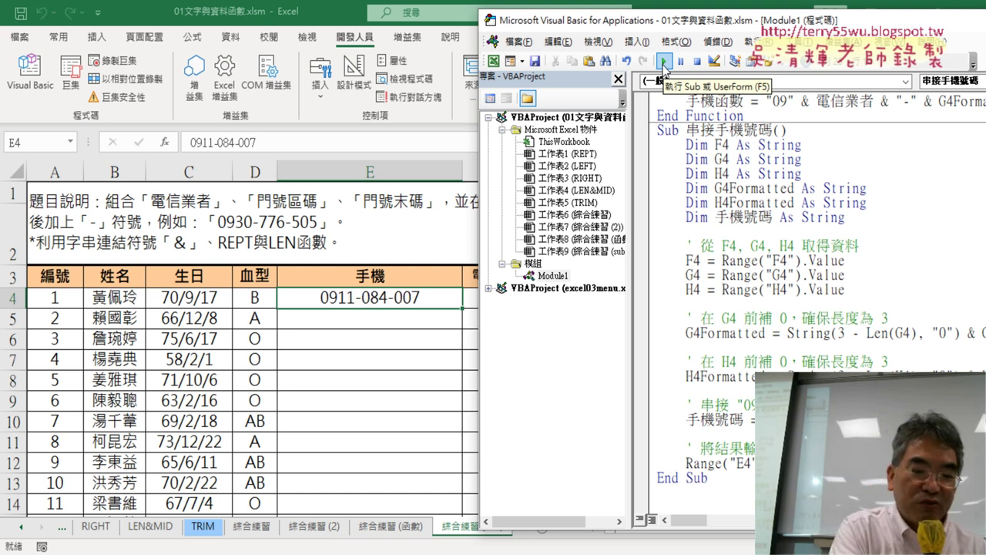
pyautogui.moveTo(744, 477); pyautogui.dragTo(778, 158)
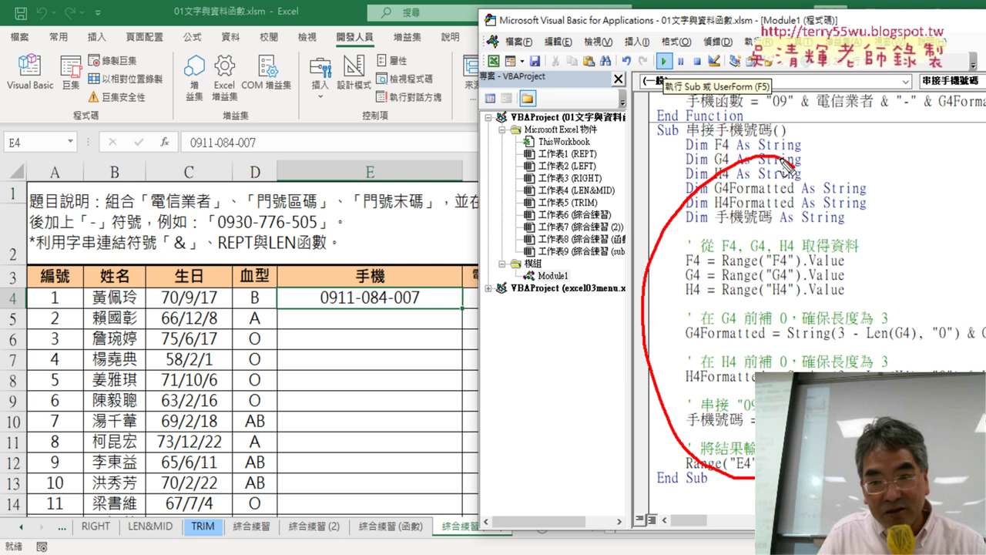
pyautogui.moveTo(647, 258)
pyautogui.mouseDown()
pyautogui.moveTo(412, 300)
pyautogui.moveTo(318, 297)
pyautogui.moveTo(436, 287)
pyautogui.mouseUp()
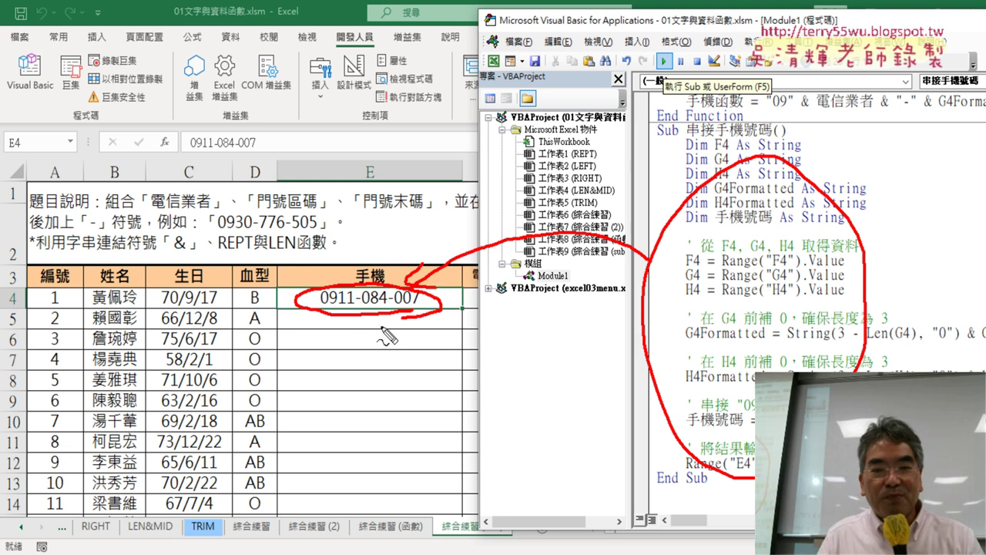
pyautogui.moveTo(369, 313)
pyautogui.mouseDown()
pyautogui.moveTo(366, 405)
pyautogui.moveTo(414, 378)
pyautogui.mouseUp()
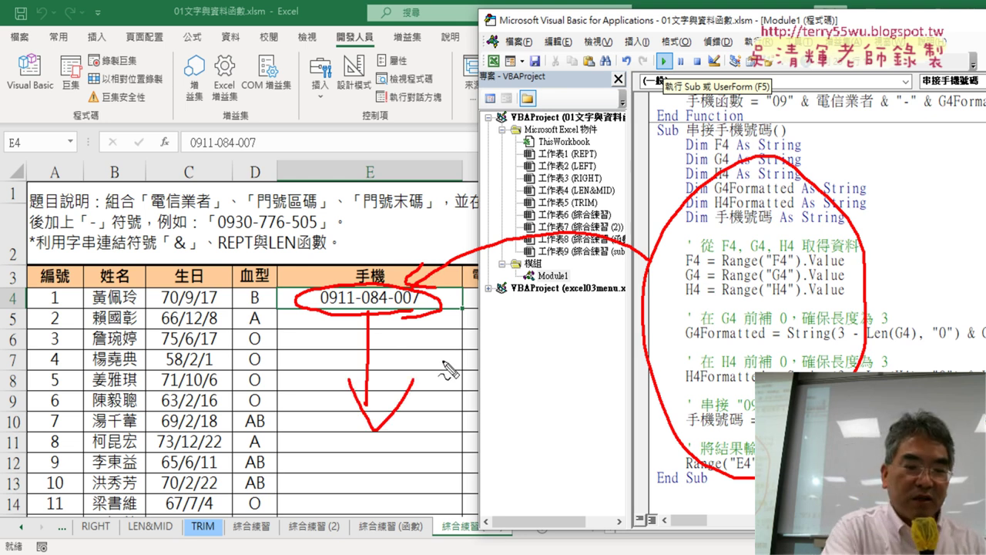
pyautogui.press('Escape')
pyautogui.click(244, 309)
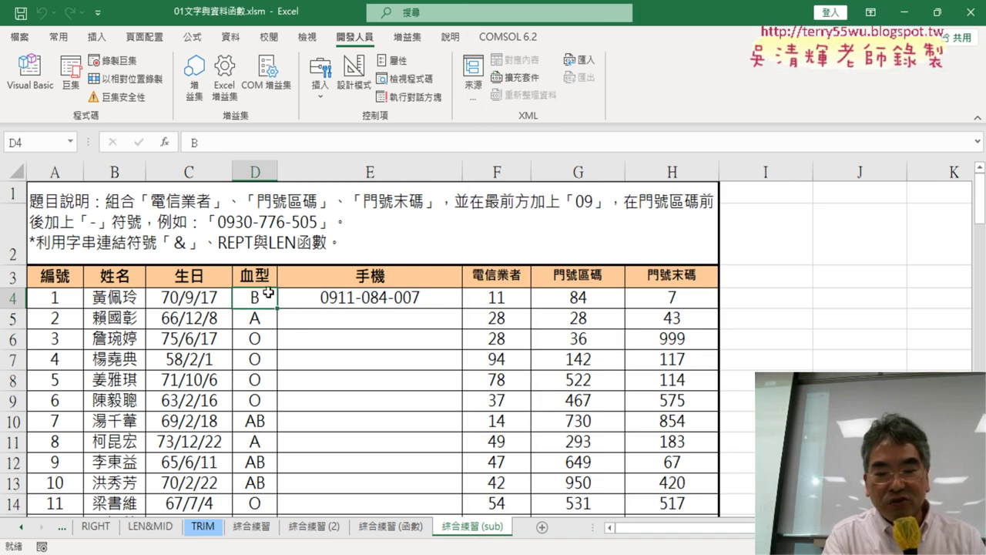
pyautogui.hotkey('ctrl', 'Down')
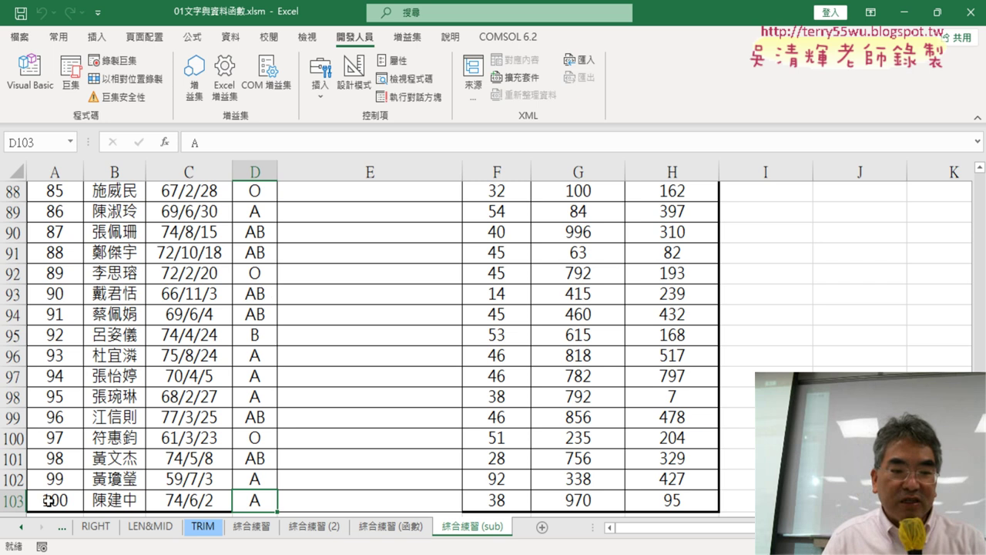
pyautogui.click(339, 497)
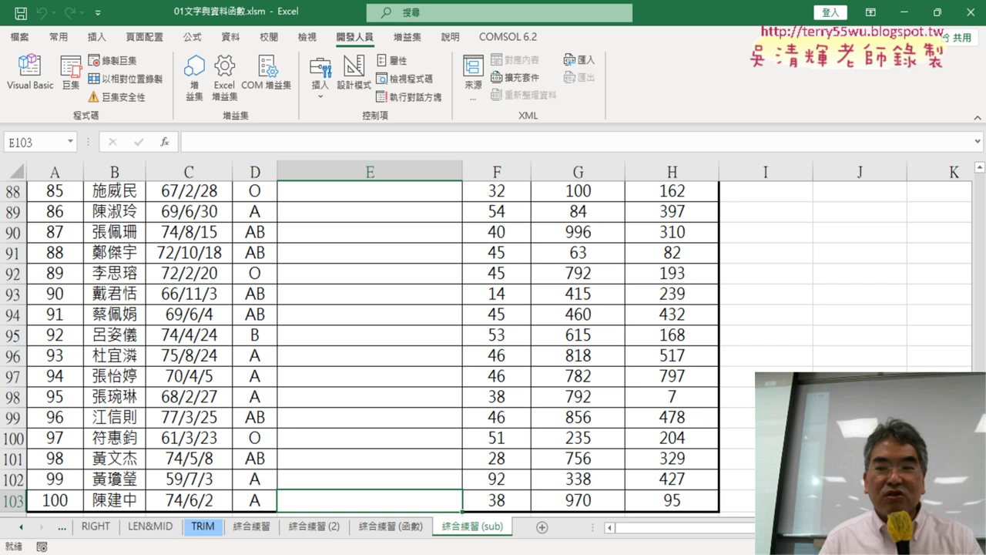
pyautogui.scroll(11, 380, 300)
pyautogui.scroll(18, 380, 301)
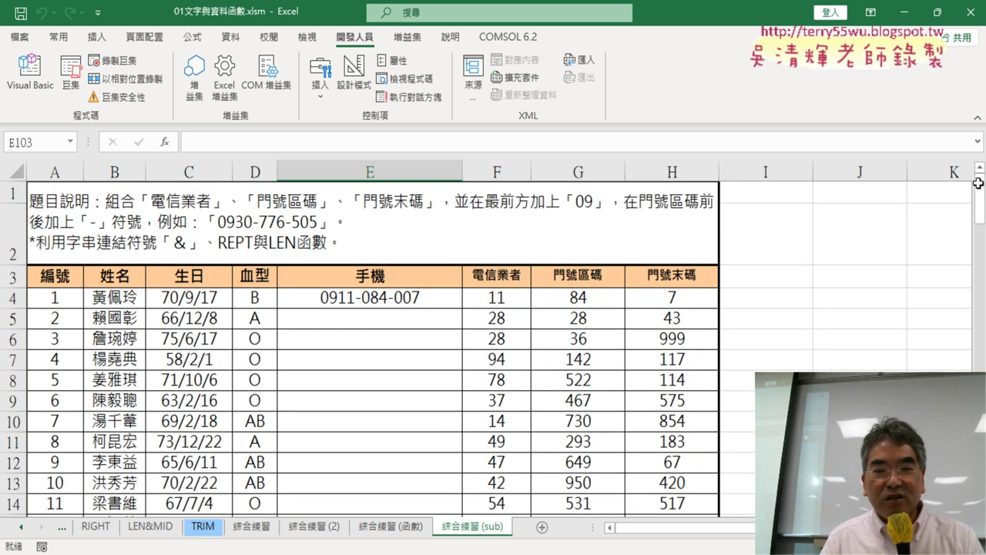
pyautogui.click(380, 301)
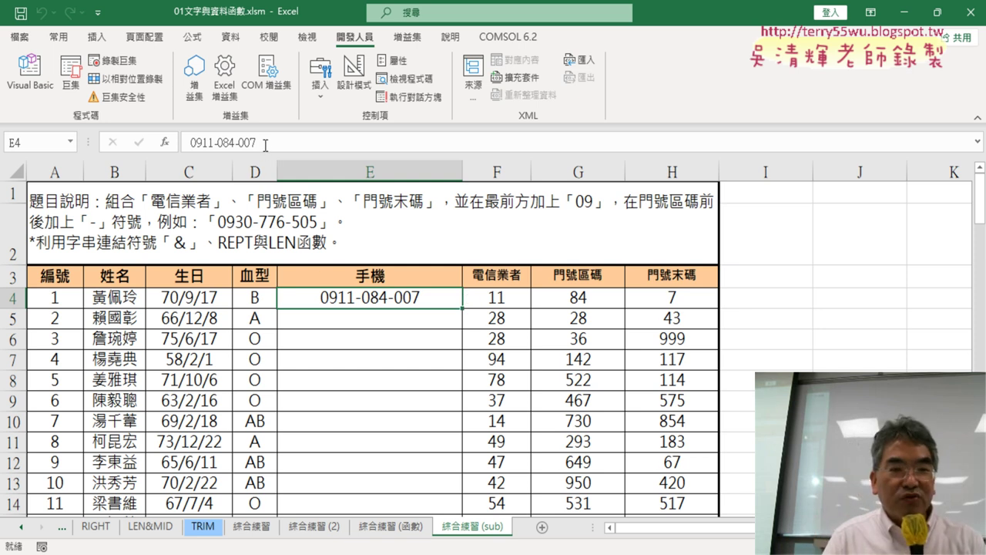
pyautogui.moveTo(257, 142); pyautogui.dragTo(193, 142)
pyautogui.click(113, 142)
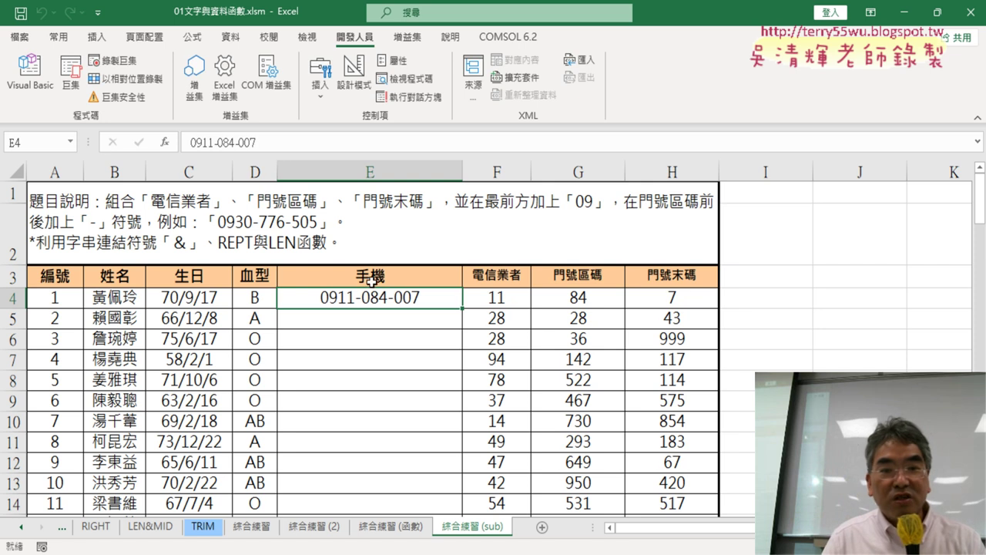
pyautogui.doubleClick(463, 307)
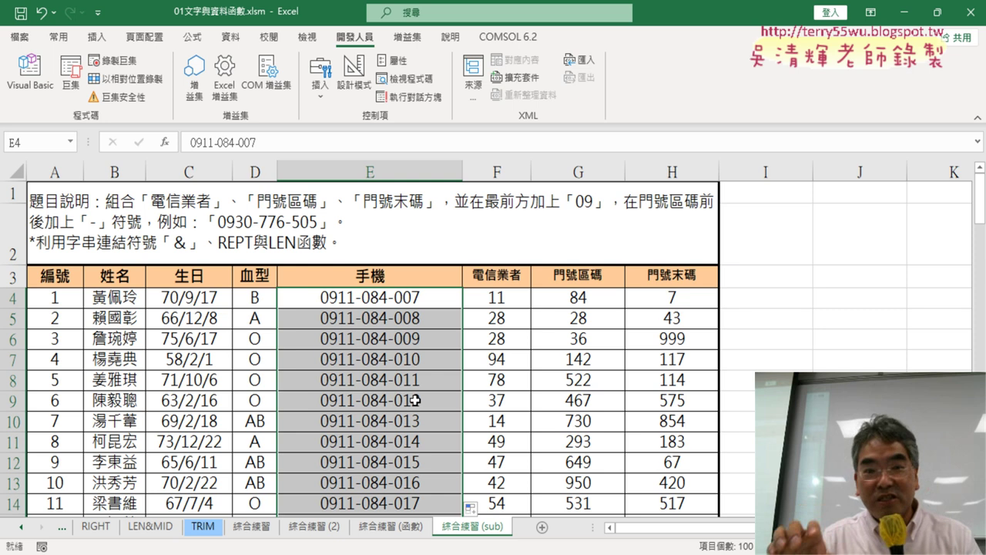
pyautogui.click(434, 305)
pyautogui.click(435, 327)
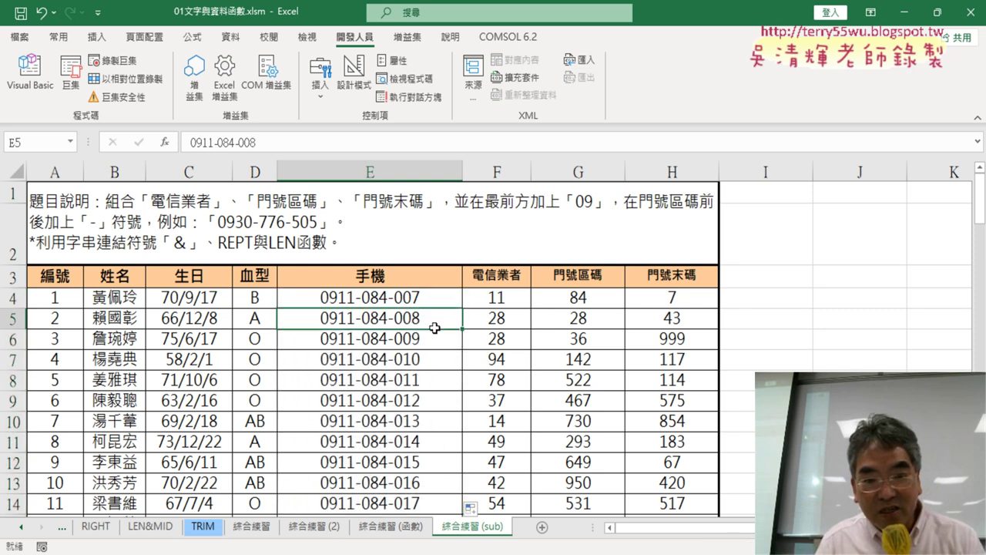
pyautogui.click(427, 299)
pyautogui.click(424, 320)
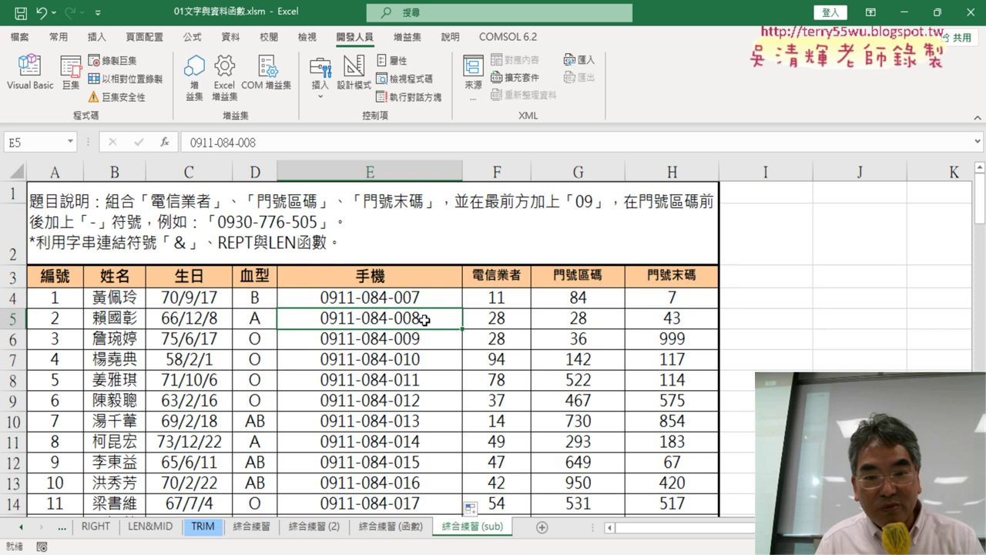
pyautogui.click(428, 339)
pyautogui.click(430, 363)
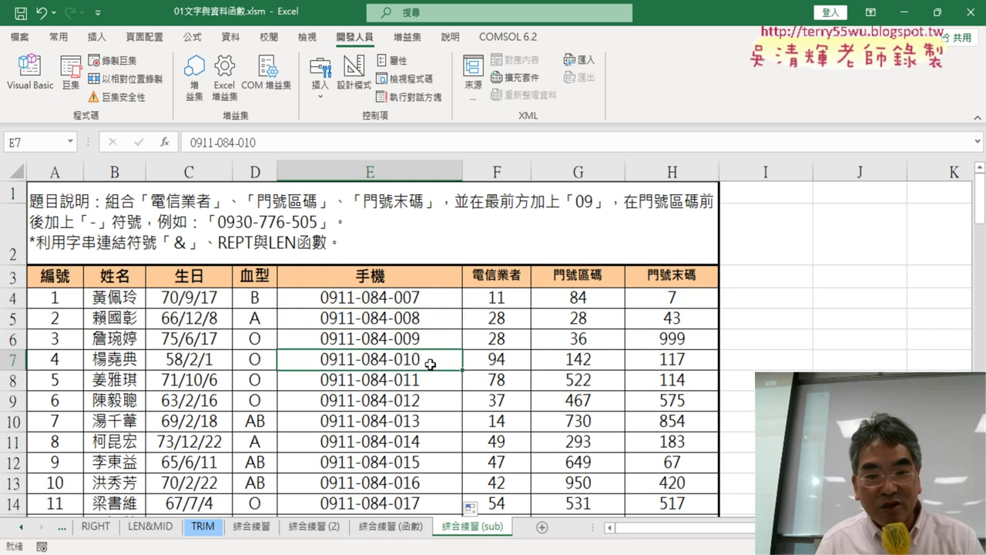
pyautogui.click(445, 302)
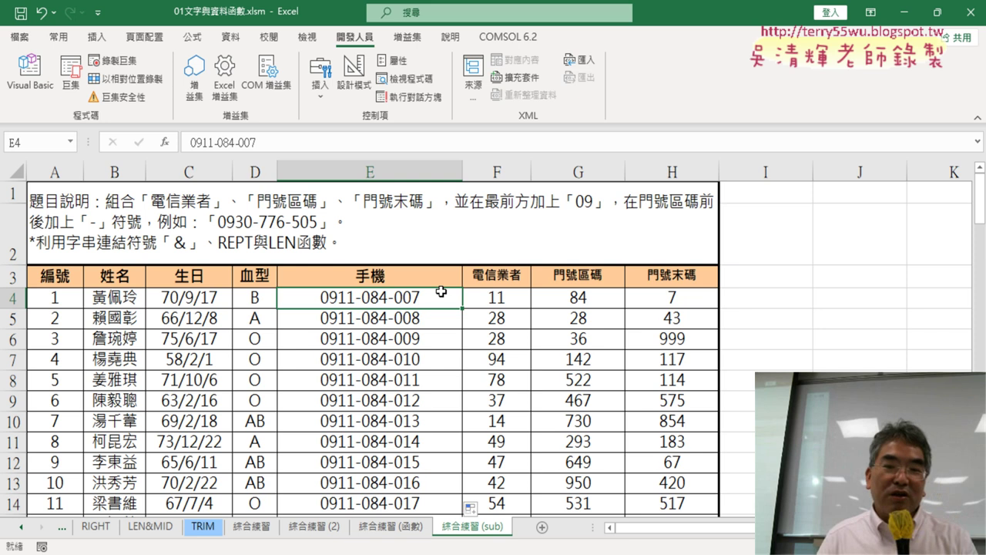
# Step: Bring the ChatGPT conversation window to the front
pyautogui.click(29, 73)
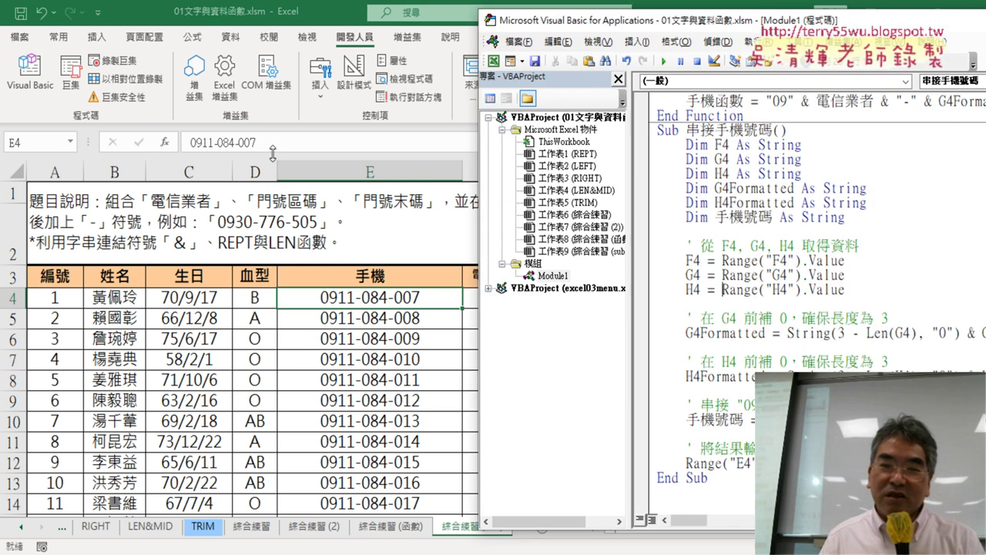
pyautogui.moveTo(477, 549)
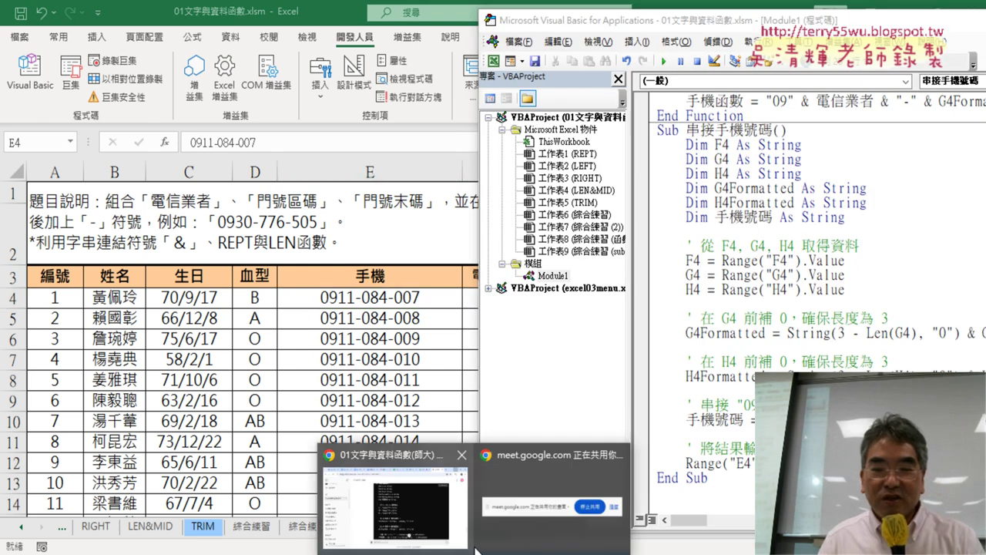
pyautogui.click(393, 501)
# Step: Scroll back to the earlier request for a Sub writing to E4, highlight it, and focus the message box
pyautogui.scroll(-1, 620, 412)
pyautogui.scroll(-4, 625, 403)
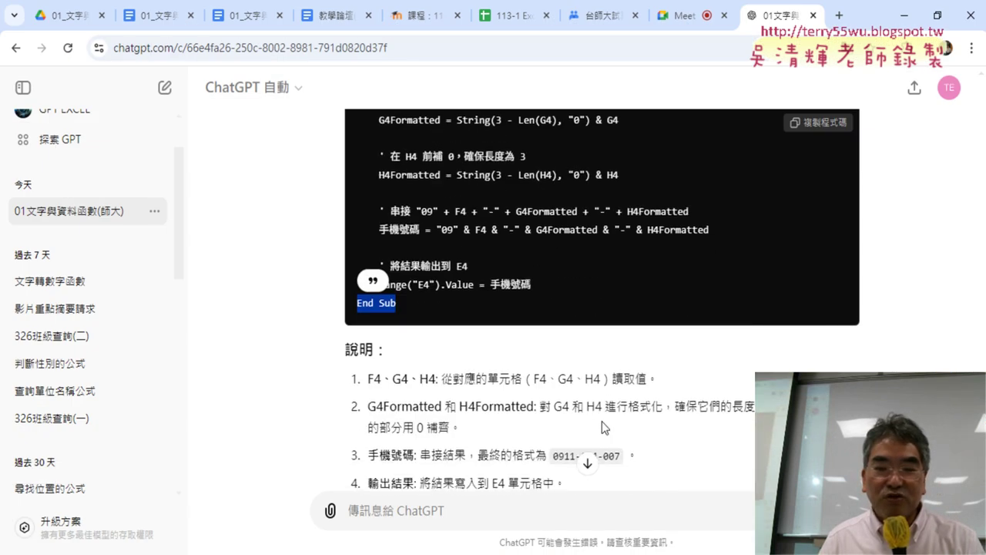
pyautogui.scroll(2, 578, 391)
pyautogui.scroll(3, 579, 385)
pyautogui.scroll(2, 584, 362)
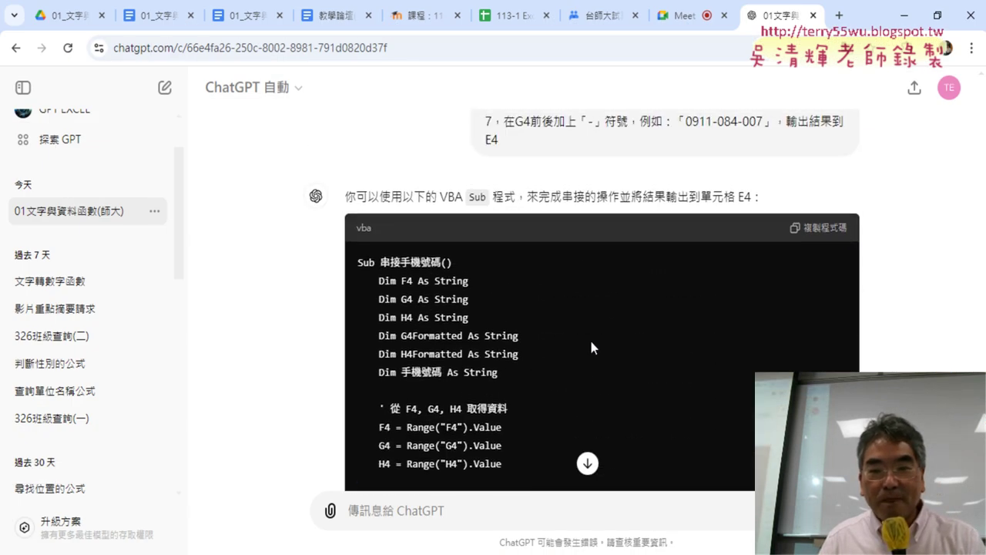
pyautogui.scroll(1, 609, 308)
pyautogui.scroll(2, 639, 265)
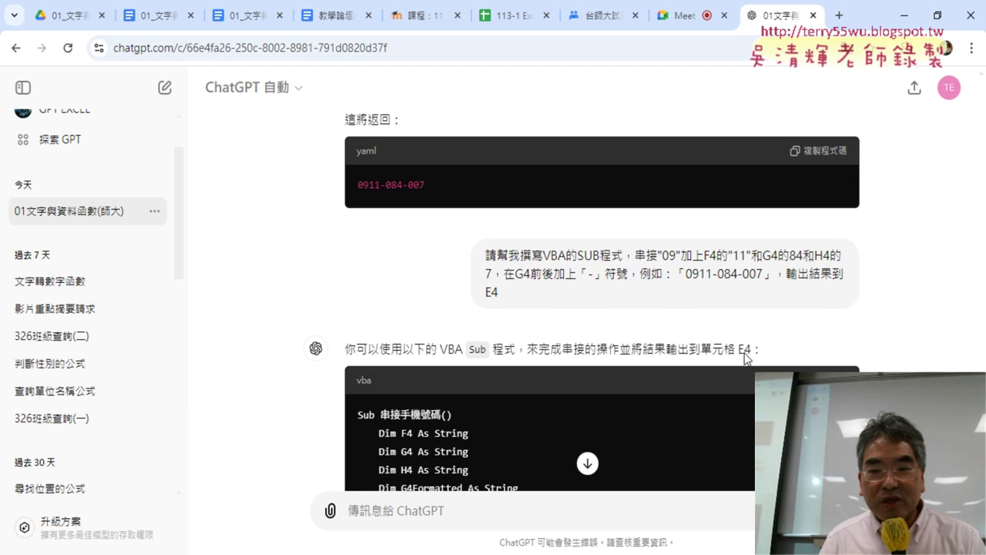
pyautogui.moveTo(487, 252); pyautogui.dragTo(541, 288)
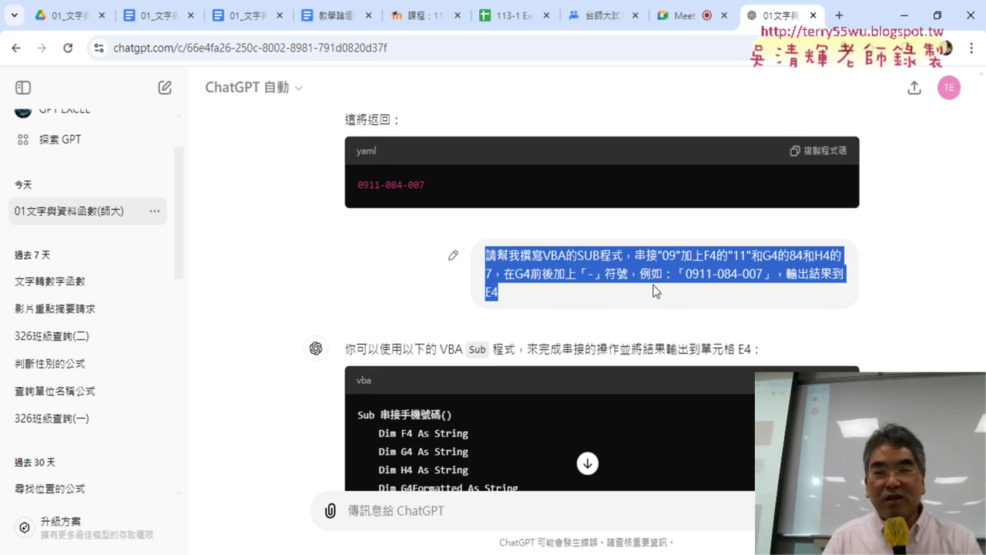
pyautogui.click(464, 512)
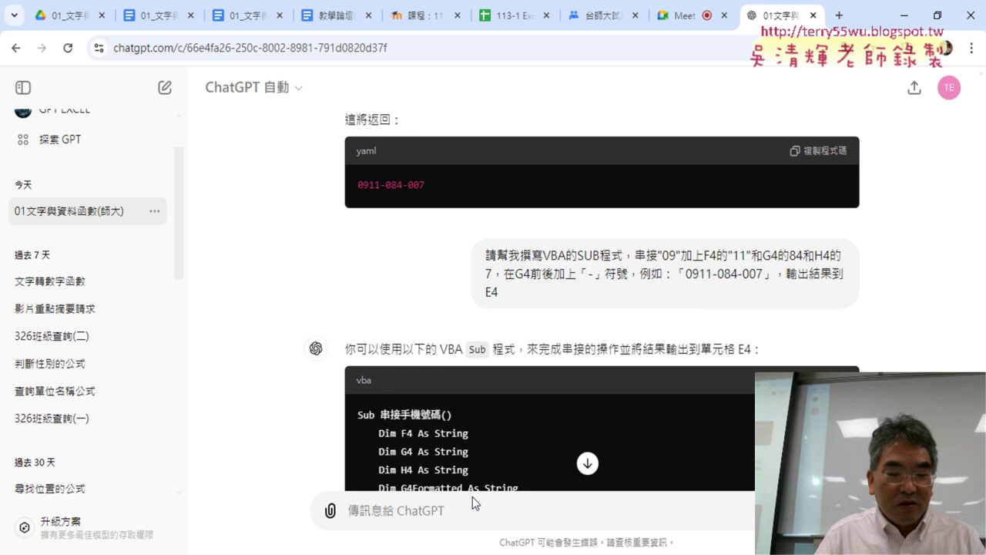
# Step: Type 將結果改為輸出到E4到E103 into the ChatGPT message box using Zhuyin input
pyautogui.write('ㄐ')
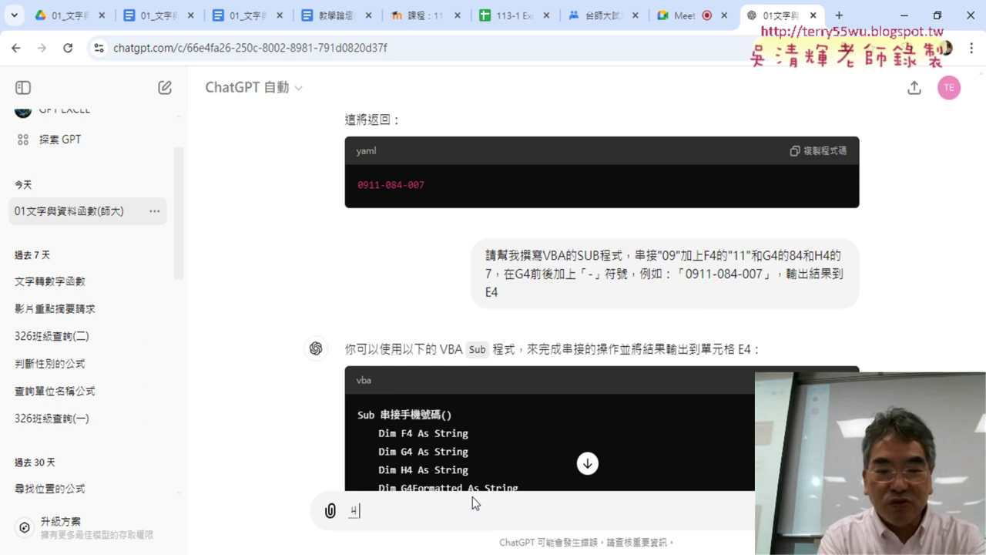
pyautogui.write('ㄧㄤ')
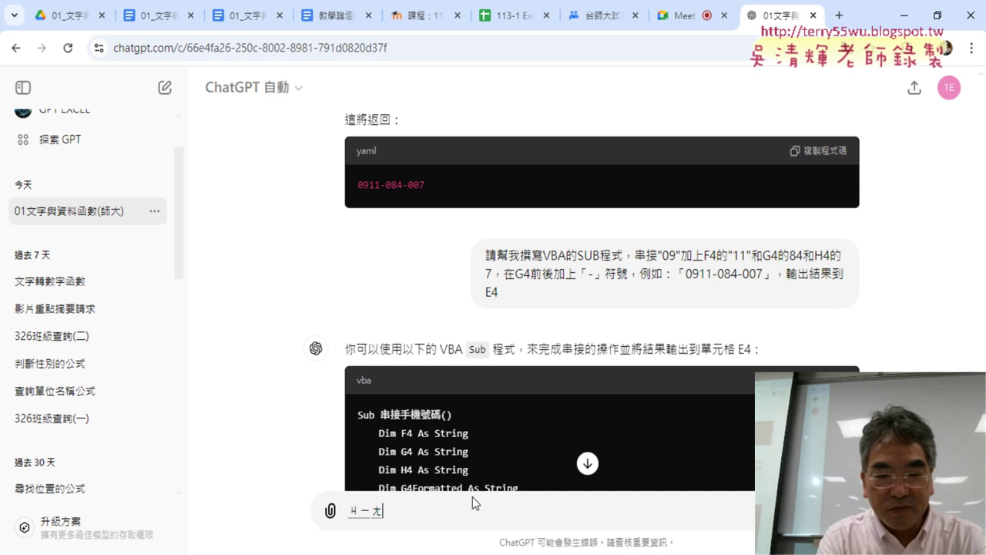
pyautogui.press('space')
pyautogui.write('ㄐㄧㄝˊㄍㄨㄛ')
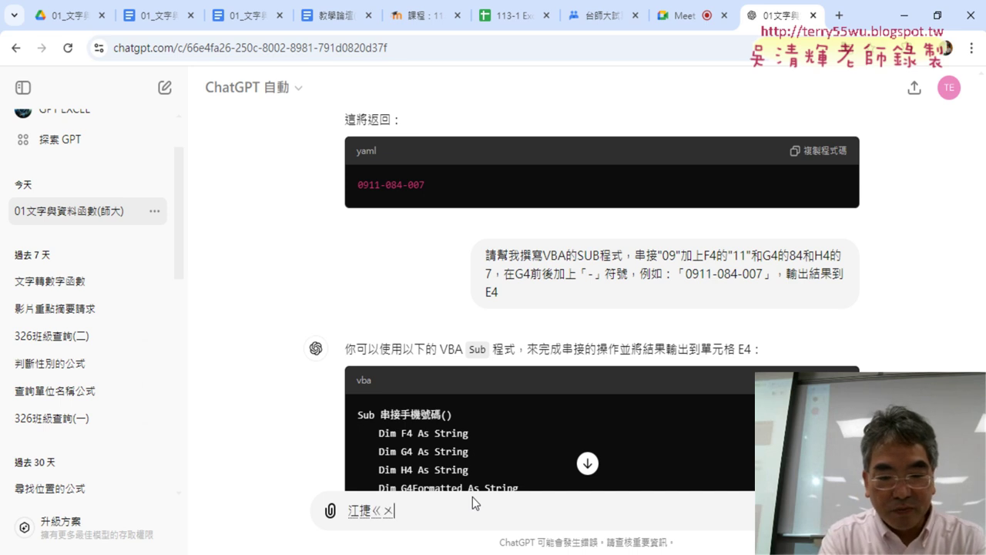
pyautogui.write('ˇ')
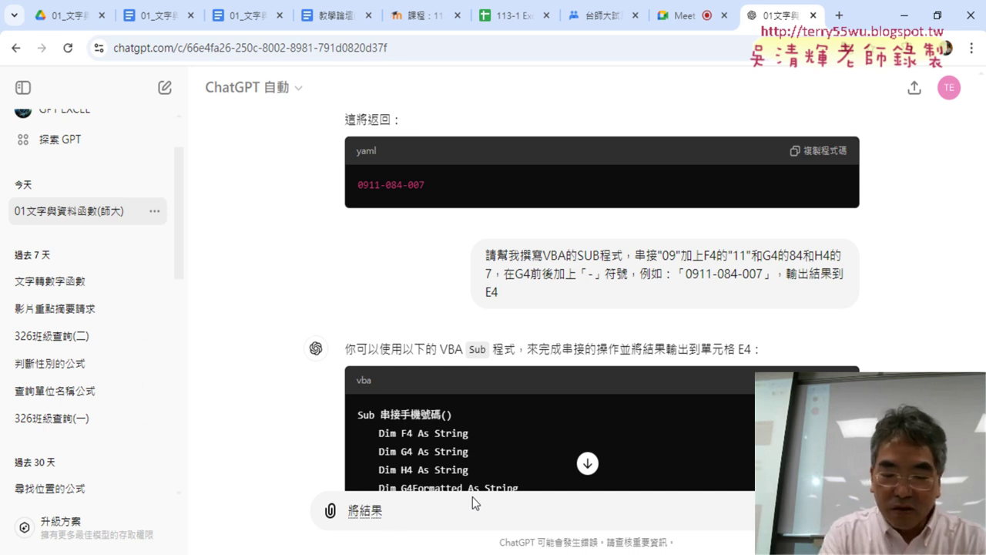
pyautogui.write('《ㄞ')
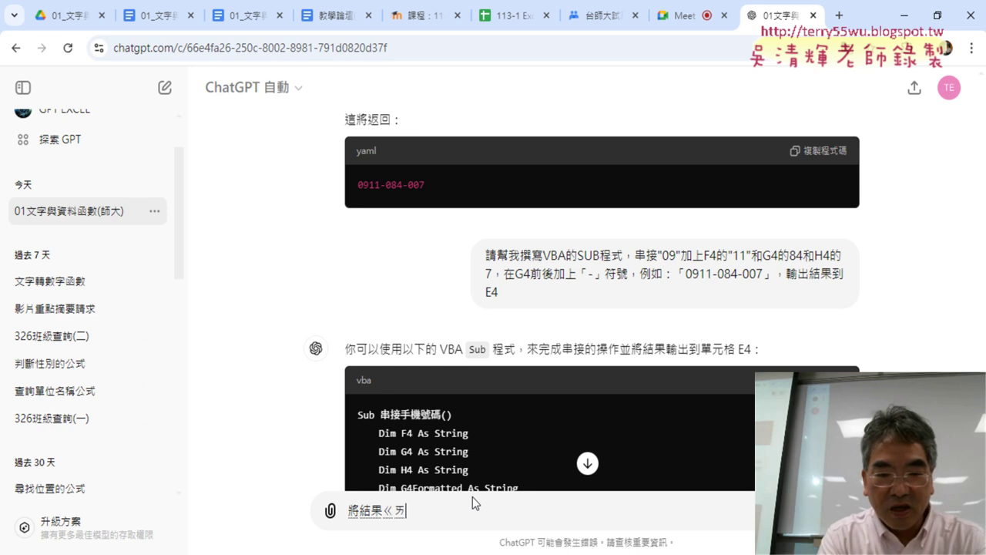
pyautogui.write('ˇㄨㄟˊㄨ ')
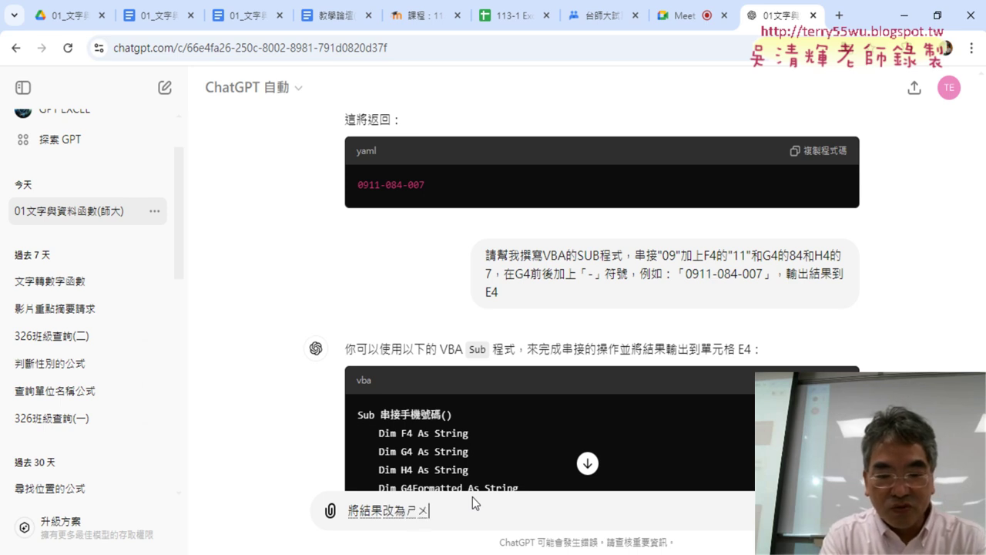
pyautogui.write('ㄔㄨ ㄌㄠˋ')
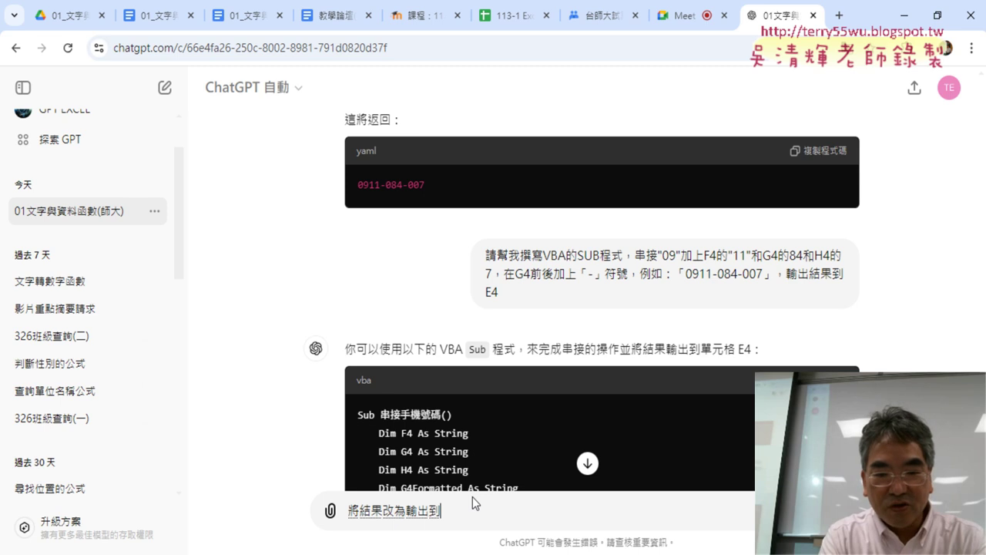
pyautogui.press('Return')
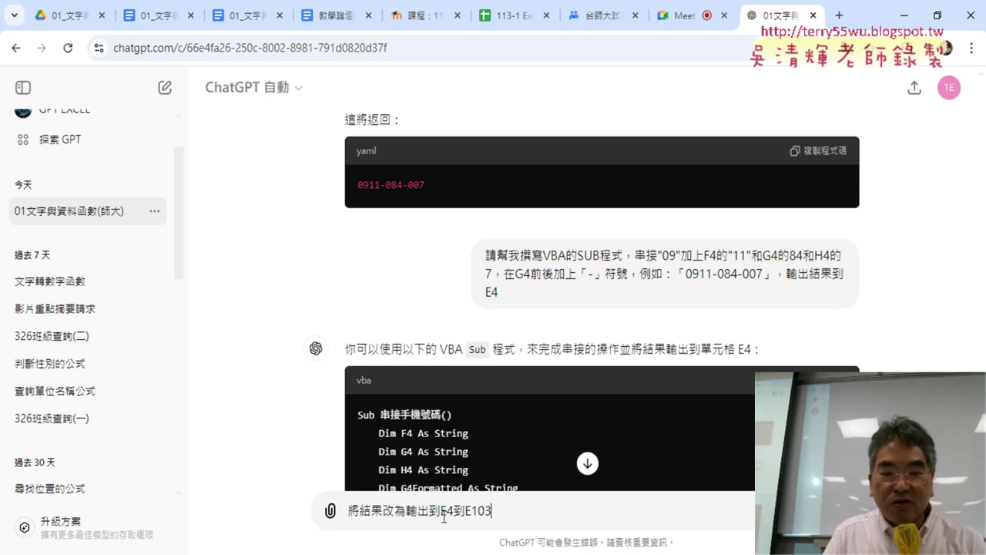
# Step: Highlight the E4到E103 range and the whole unsent draft to explain the follow-up request
pyautogui.moveTo(441, 511); pyautogui.dragTo(494, 511)
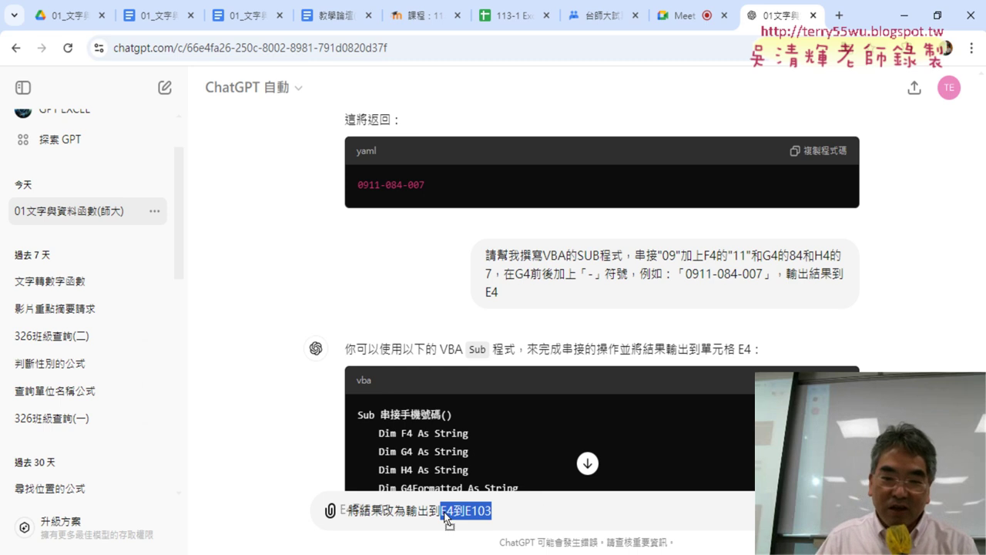
pyautogui.moveTo(349, 511); pyautogui.dragTo(515, 512)
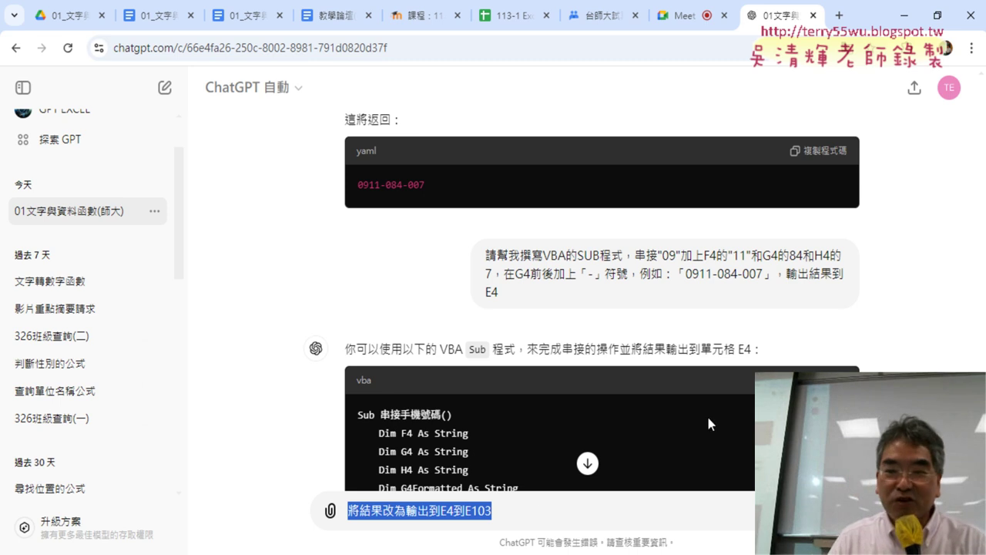
pyautogui.scroll(2, 709, 418)
pyautogui.scroll(-5, 911, 278)
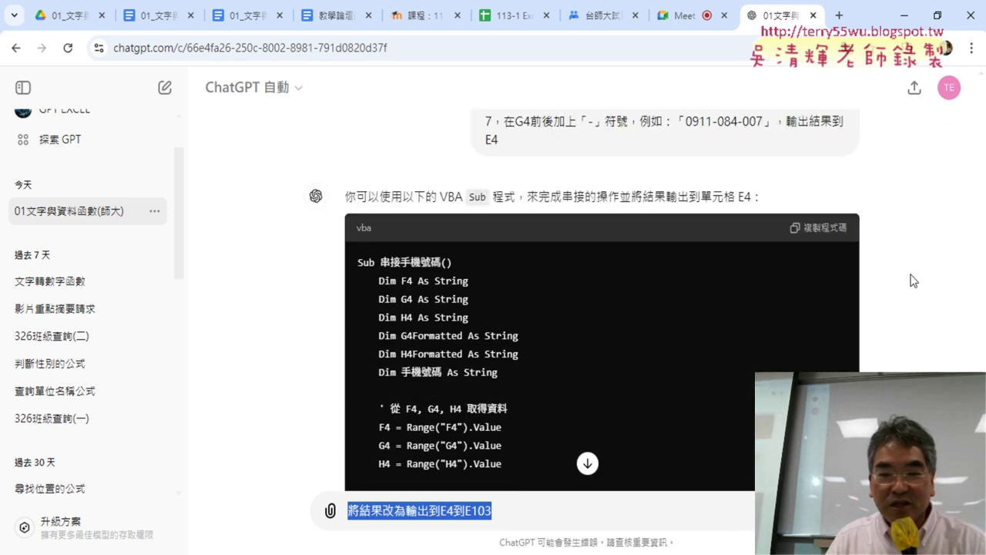
pyautogui.scroll(-2, 568, 226)
pyautogui.scroll(-2, 669, 314)
pyautogui.scroll(-2, 552, 477)
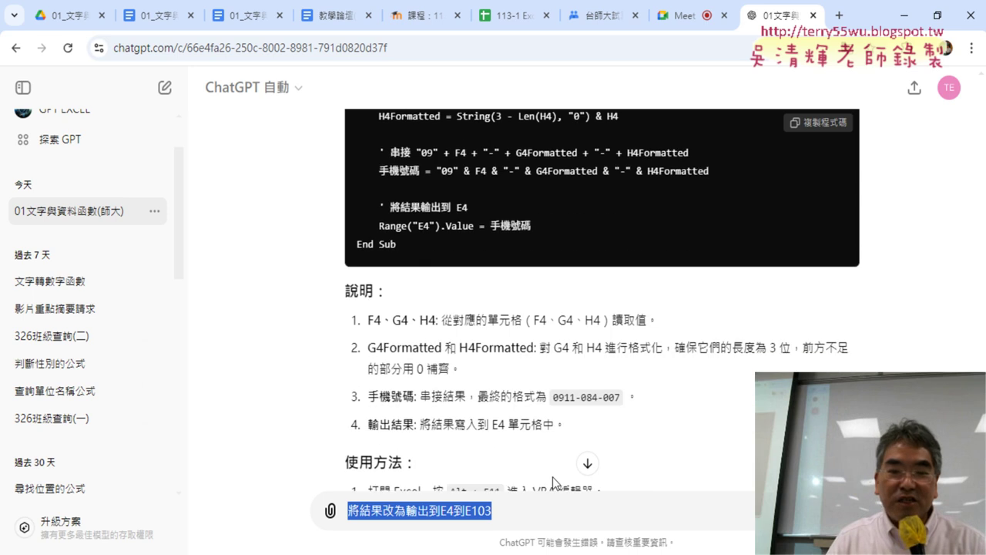
pyautogui.scroll(-3, 553, 477)
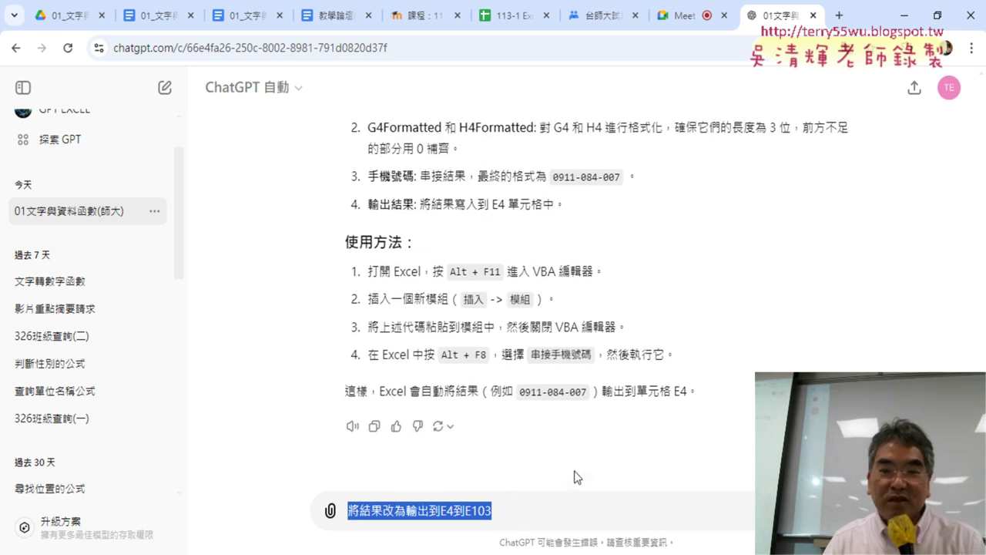
pyautogui.click(384, 511)
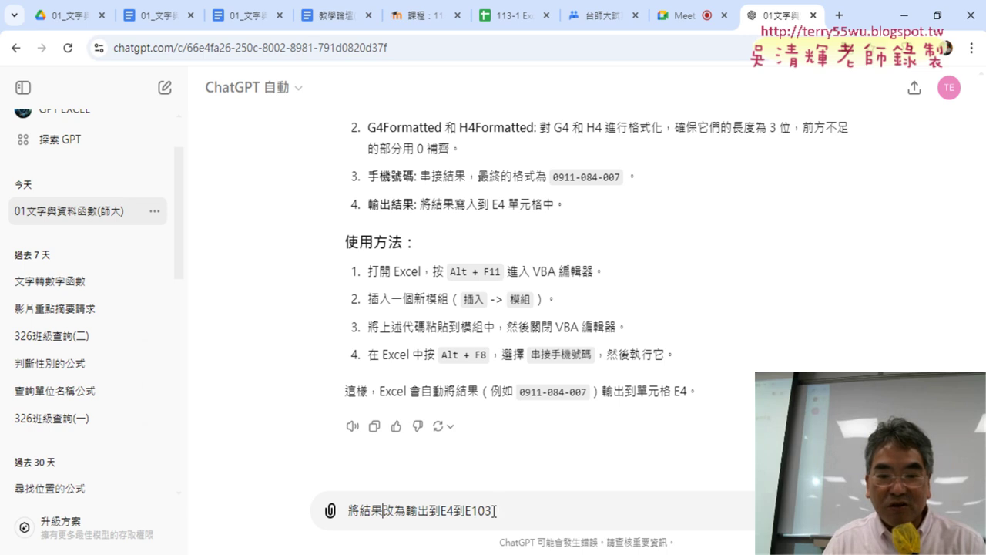
pyautogui.moveTo(494, 510); pyautogui.dragTo(440, 513)
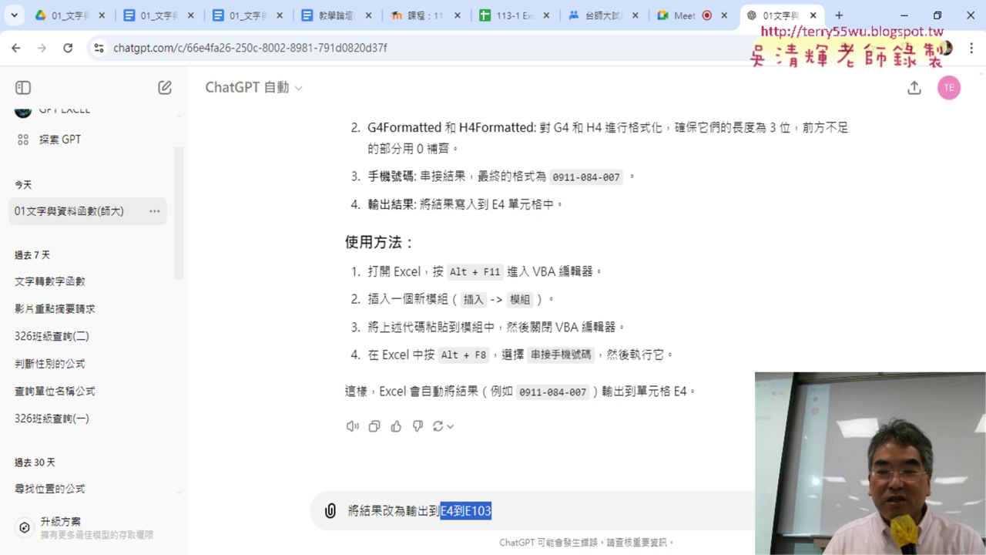
# Step: Send the follow-up and highlight the reply's part about outputting to E4 through E103
pyautogui.press('Return')
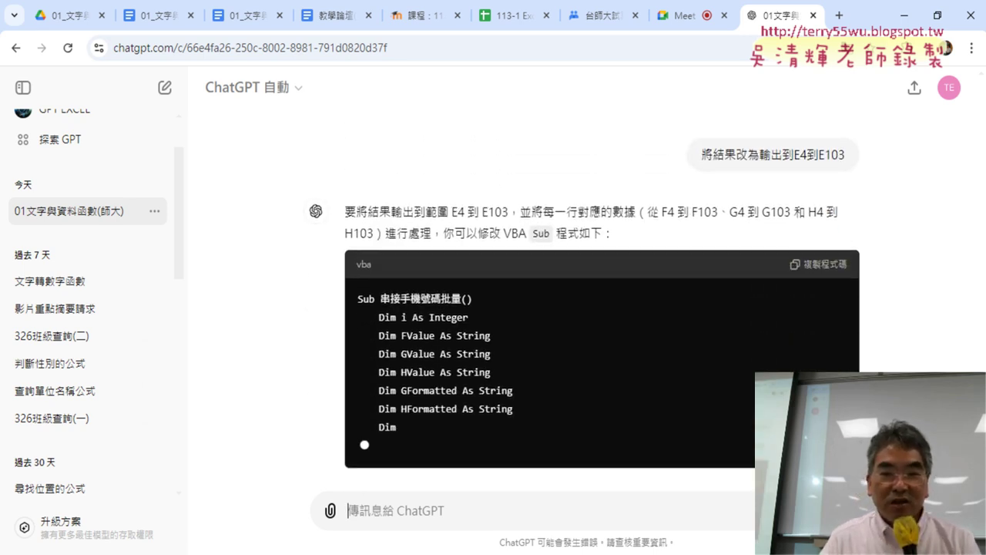
pyautogui.scroll(2, 886, 251)
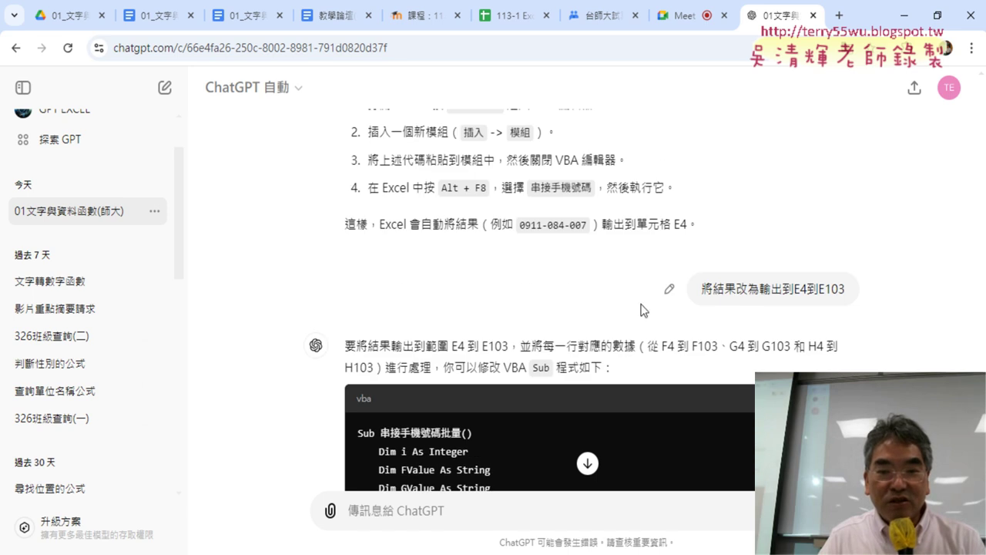
pyautogui.moveTo(368, 346); pyautogui.dragTo(494, 347)
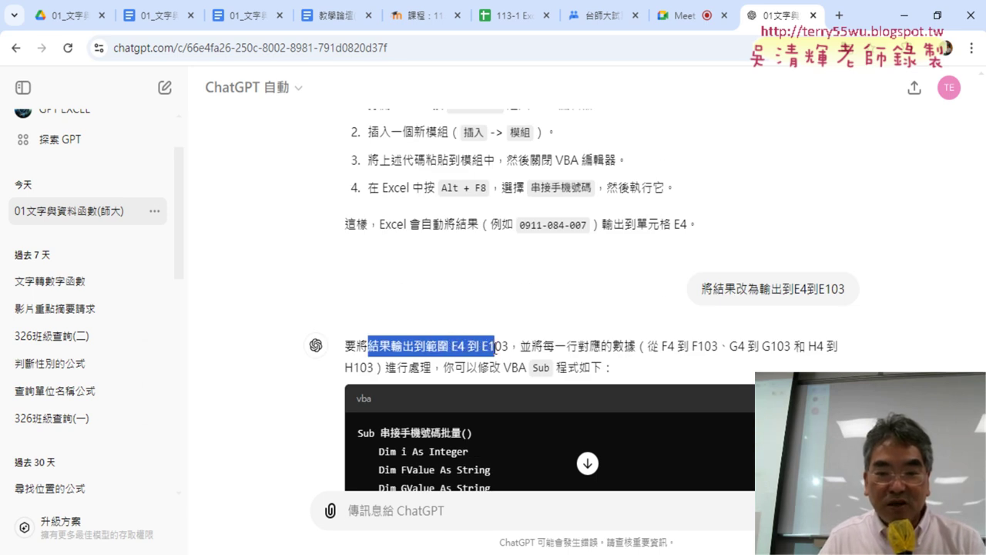
pyautogui.click(552, 352)
# Step: Highlight the reply's explanation of processing each row and which rows are covered
pyautogui.moveTo(521, 347); pyautogui.dragTo(637, 346)
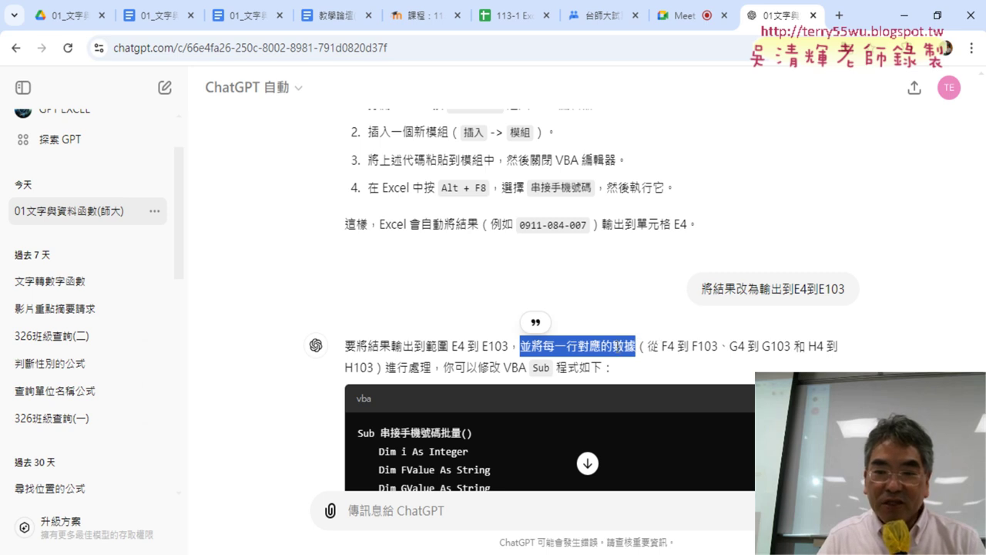
pyautogui.click(540, 353)
pyautogui.moveTo(522, 346)
pyautogui.mouseDown()
pyautogui.moveTo(419, 368)
pyautogui.moveTo(435, 369)
pyautogui.mouseUp()
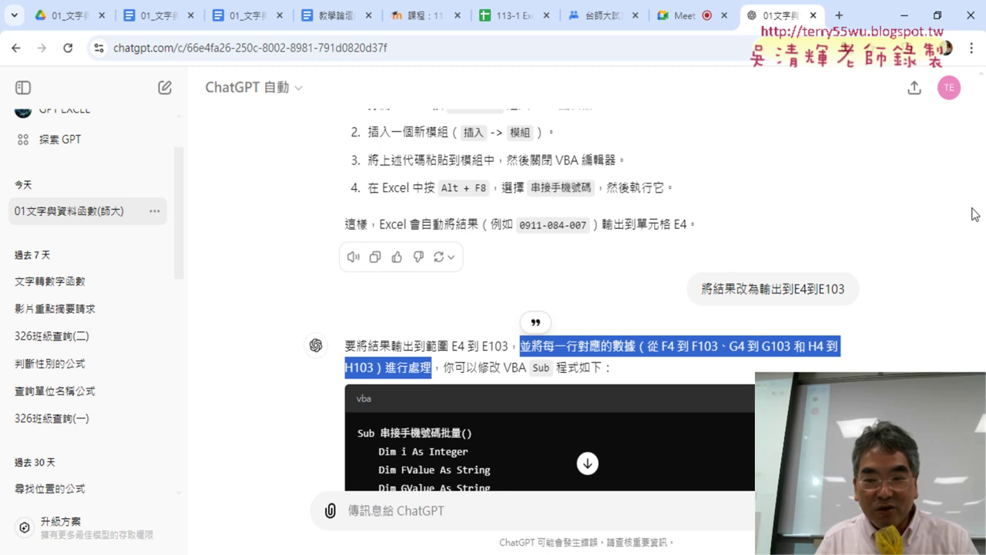
pyautogui.click(680, 343)
# Step: Highlight the F4 到 F103 source range and the loop line For i = 4 To 103
pyautogui.moveTo(662, 344); pyautogui.dragTo(719, 348)
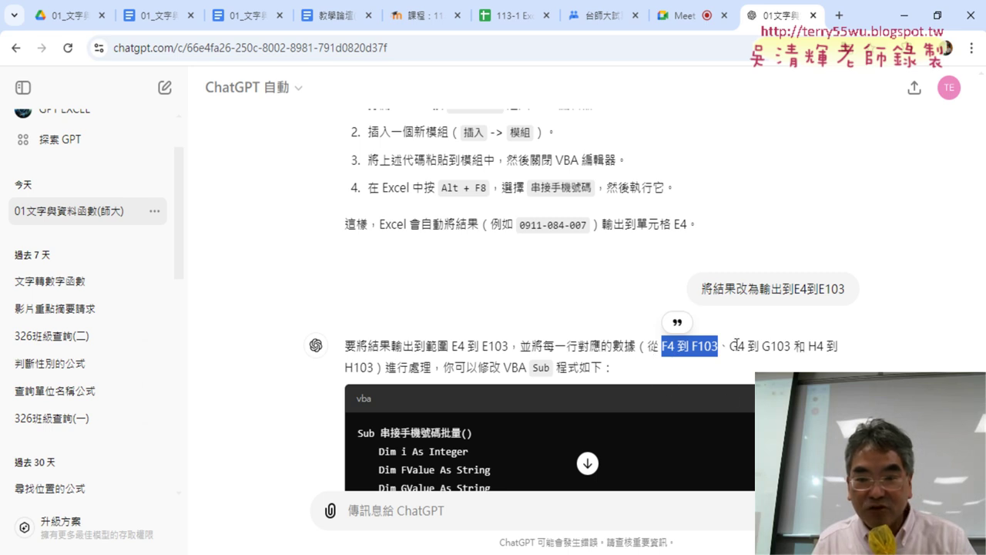
pyautogui.scroll(-4, 777, 333)
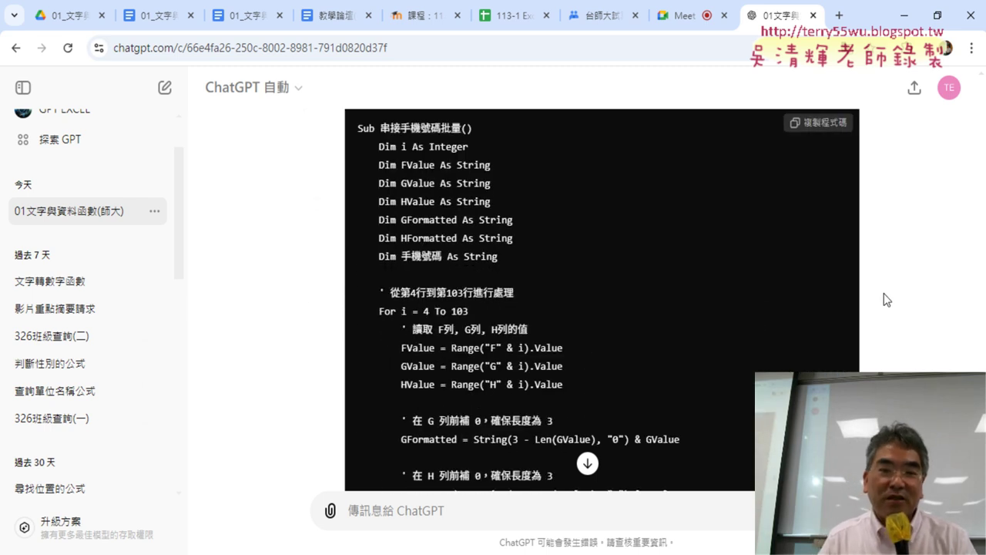
pyautogui.moveTo(482, 313); pyautogui.dragTo(354, 313)
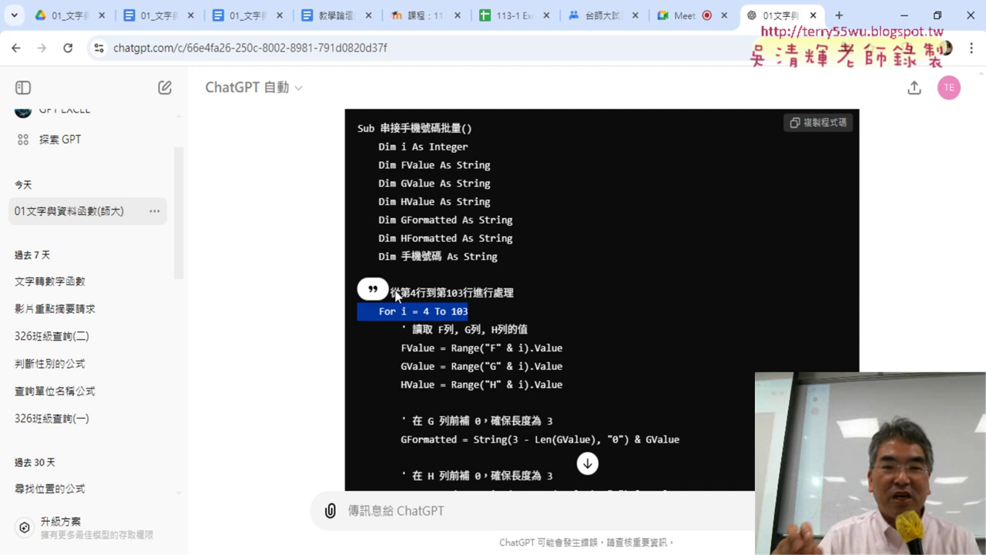
# Step: Highlight the new Sub name 串接手機號碼批量 and copy the revised code block
pyautogui.scroll(1, 511, 151)
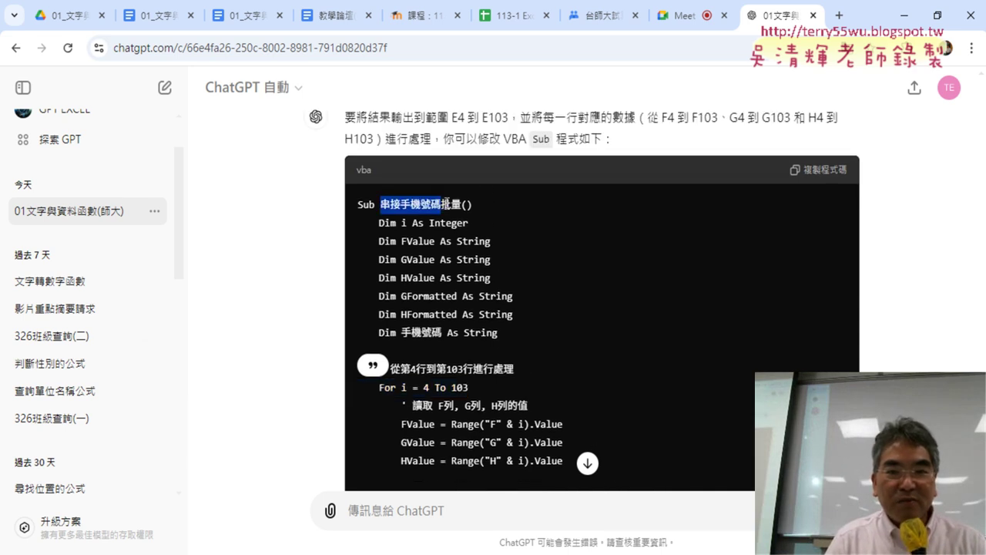
pyautogui.moveTo(381, 204); pyautogui.dragTo(461, 204)
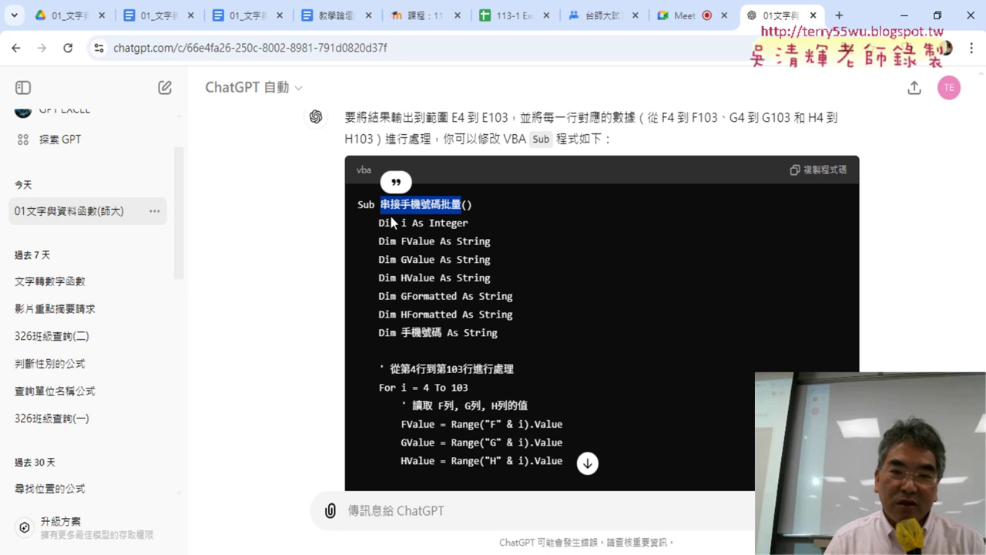
pyautogui.click(484, 222)
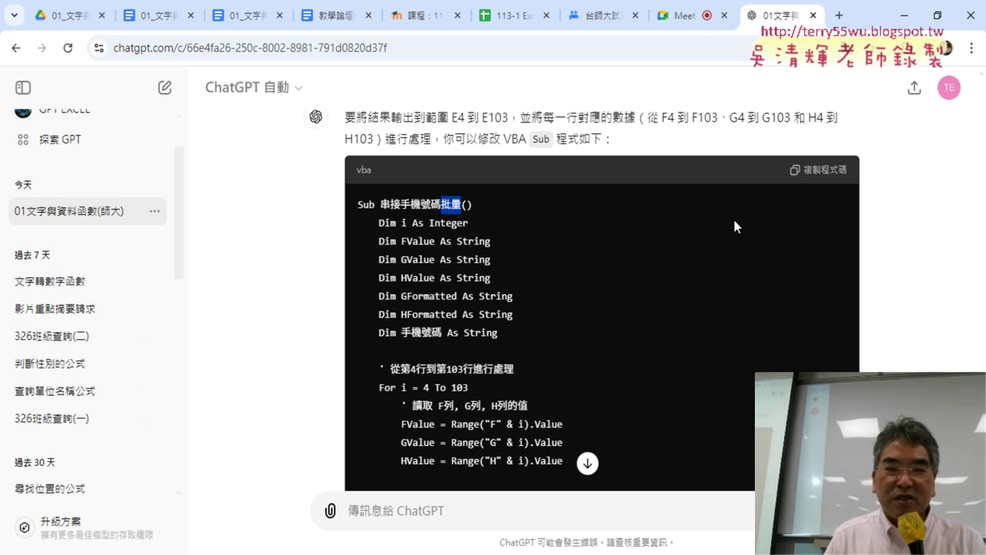
pyautogui.click(830, 179)
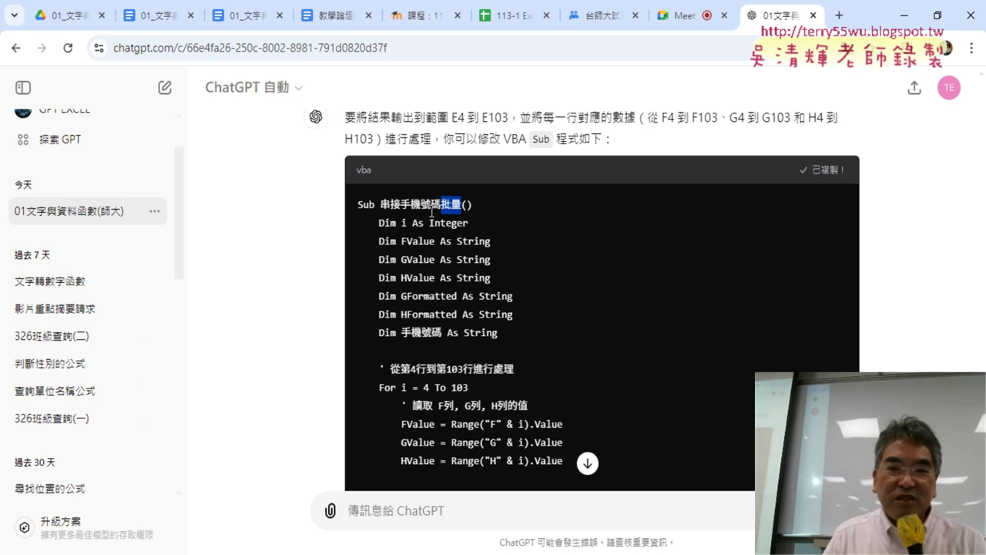
# Step: Paste the looped 串接手機號碼批量 Sub below the old 串接手機號碼 End Sub in Module1
pyautogui.moveTo(420, 551)
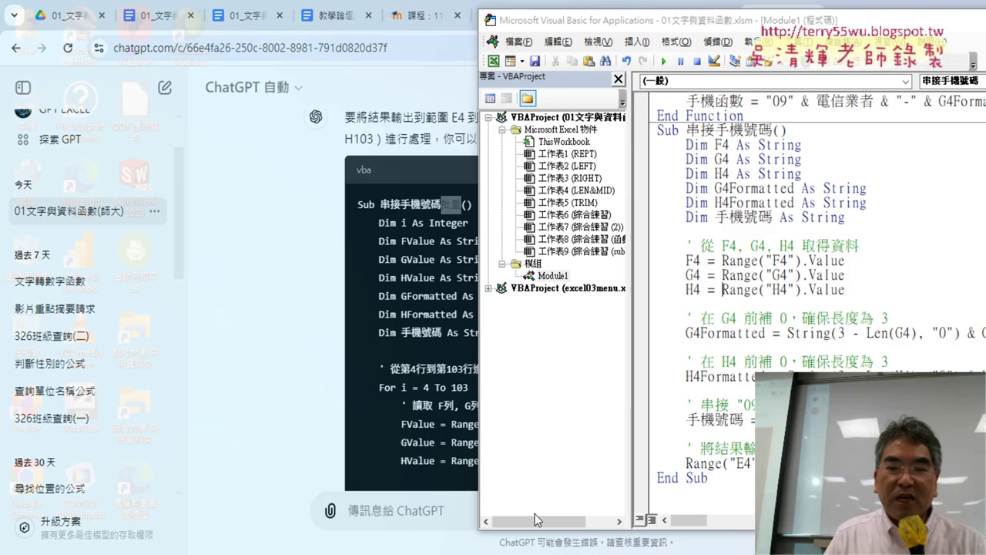
pyautogui.click(538, 520)
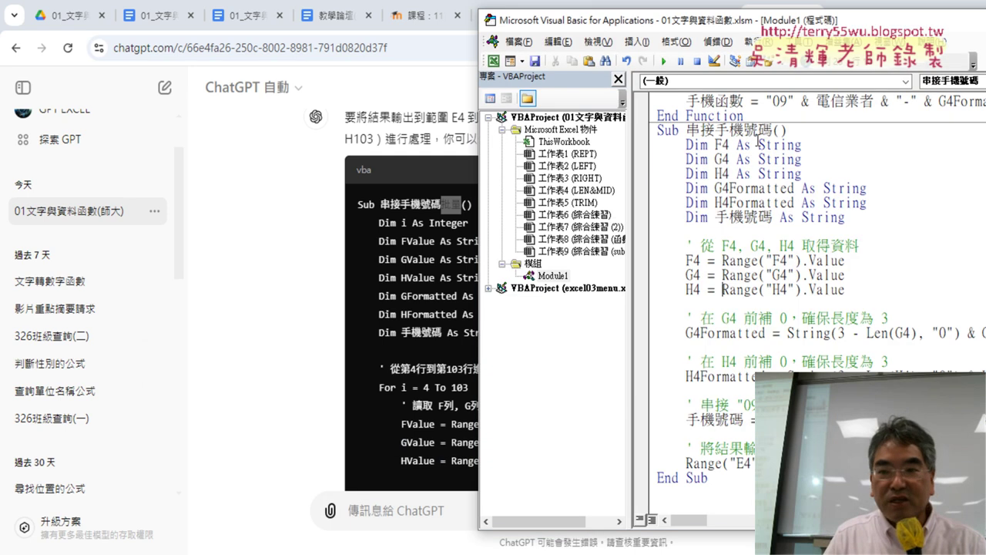
pyautogui.moveTo(773, 131); pyautogui.dragTo(686, 131)
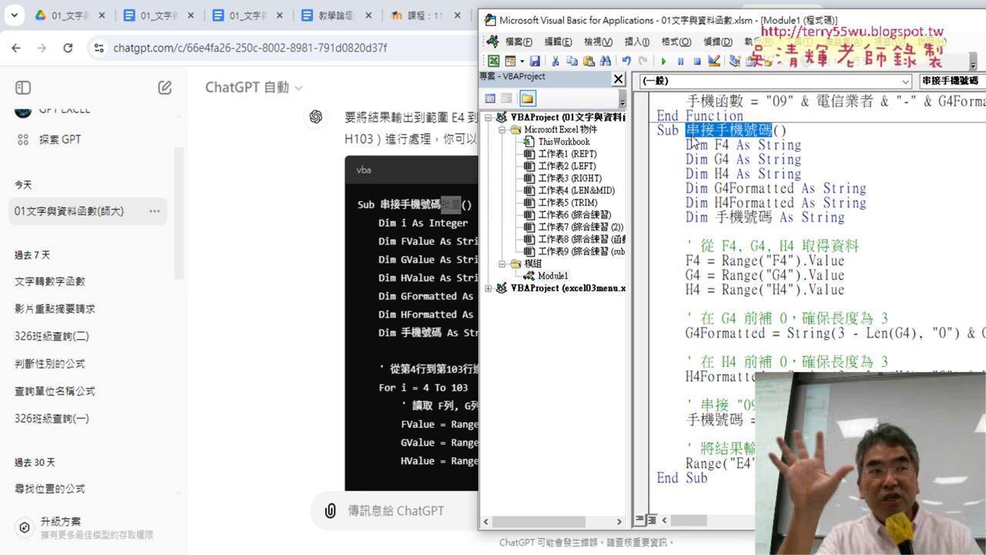
pyautogui.click(675, 490)
pyautogui.hotkey('ctrl', 'v')
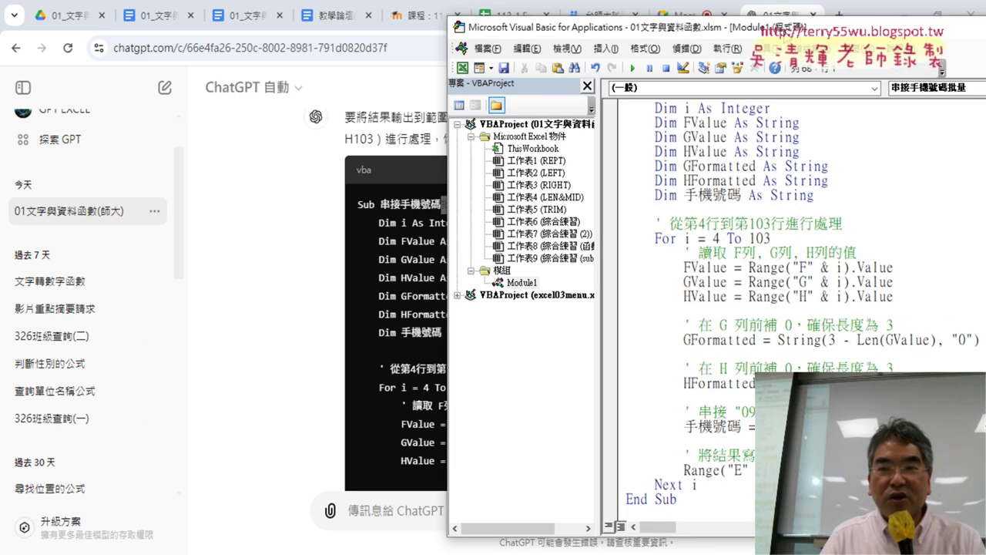
# Step: Back in Excel, clear the old phone numbers from E4 down the 手機 column
pyautogui.moveTo(802, 21); pyautogui.dragTo(687, 21)
pyautogui.click(915, 17)
pyautogui.click(905, 16)
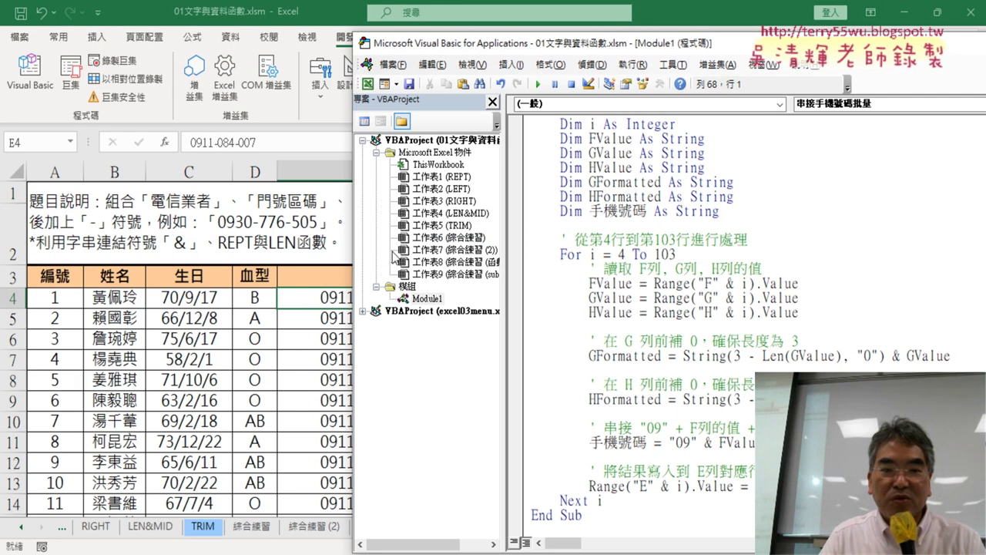
pyautogui.click(309, 293)
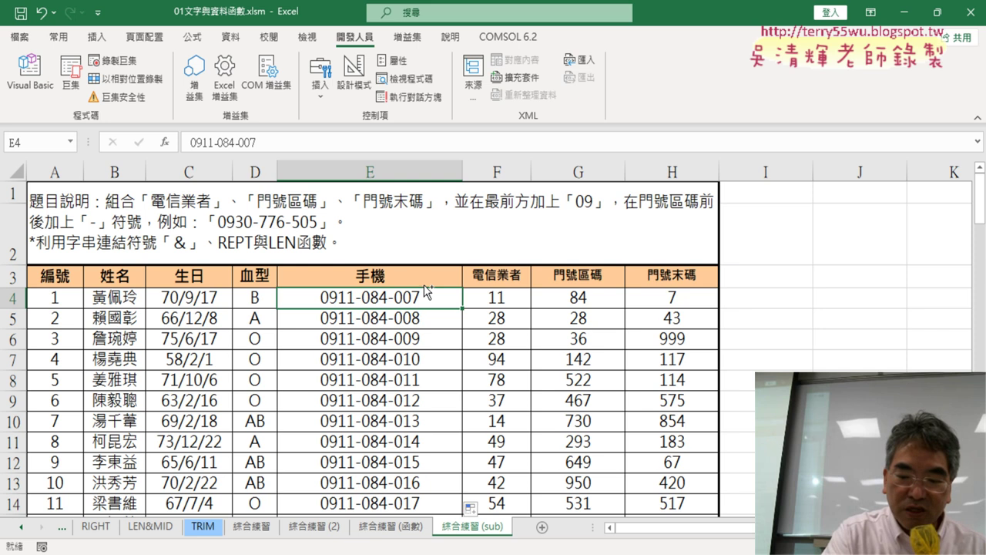
pyautogui.hotkey('ctrl', 'shift', 'Down')
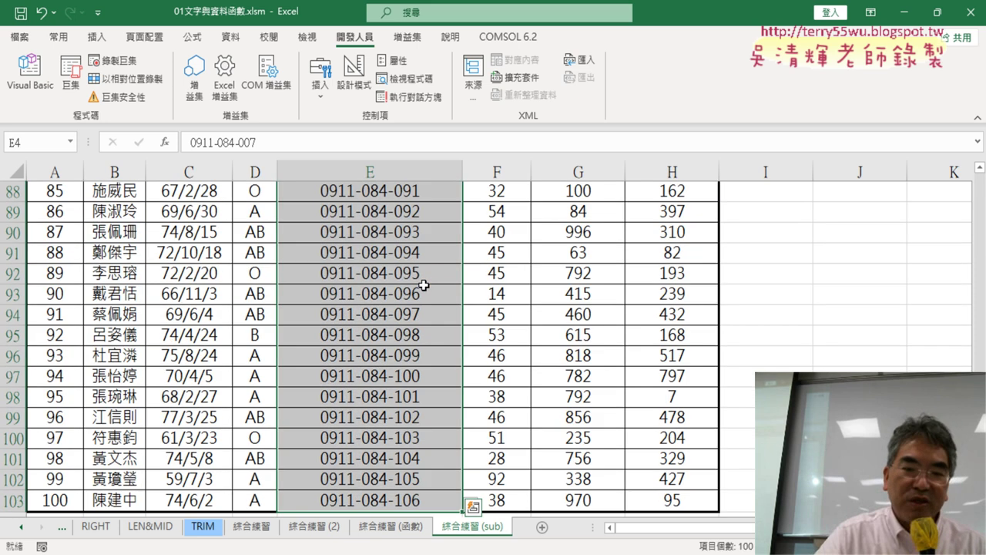
pyautogui.press('Delete')
pyautogui.scroll(20, 424, 285)
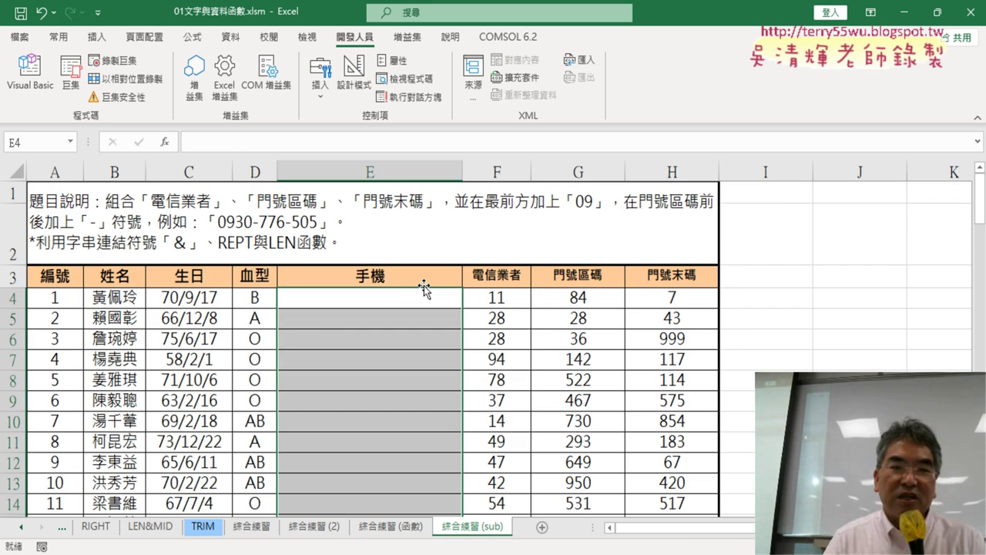
pyautogui.click(29, 73)
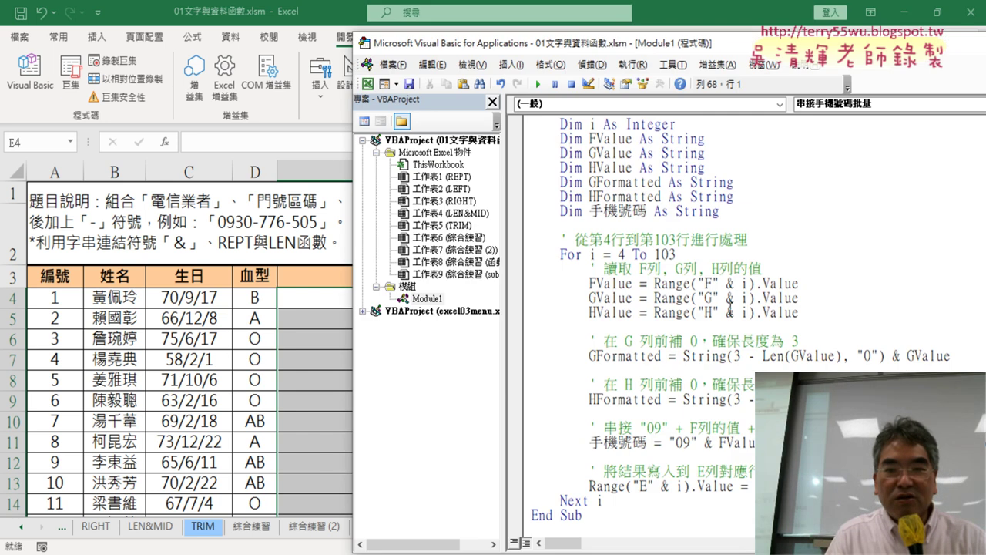
# Step: Resize and reposition the VBA editor so the worksheet's column E is visible
pyautogui.scroll(2, 730, 309)
pyautogui.moveTo(675, 198); pyautogui.dragTo(649, 197)
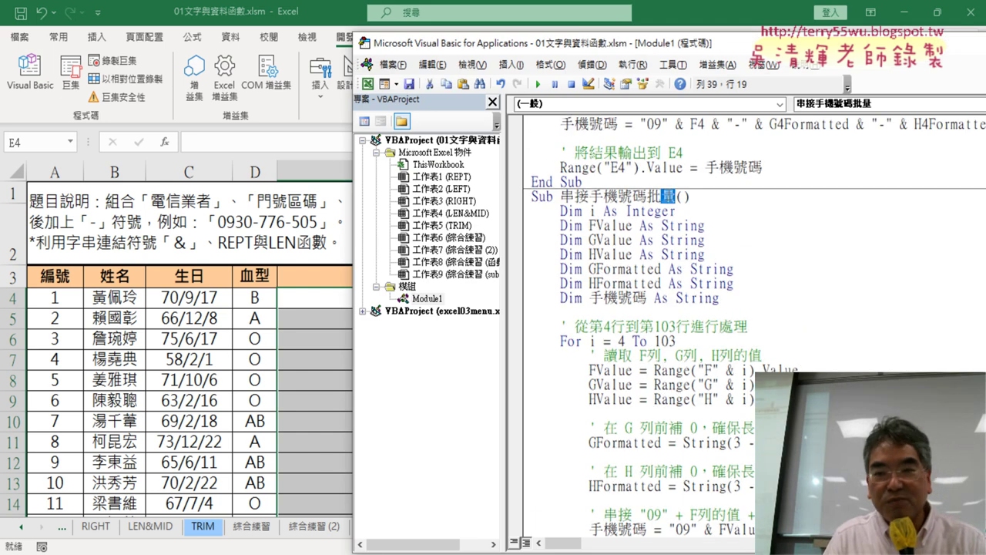
pyautogui.click(675, 370)
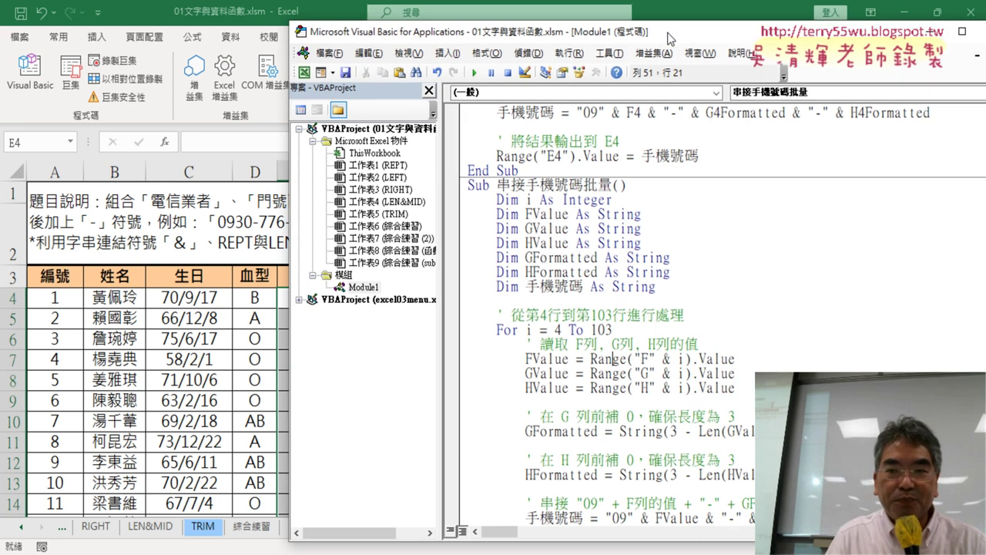
pyautogui.moveTo(731, 51); pyautogui.dragTo(612, 36)
pyautogui.moveTo(956, 225); pyautogui.dragTo(823, 225)
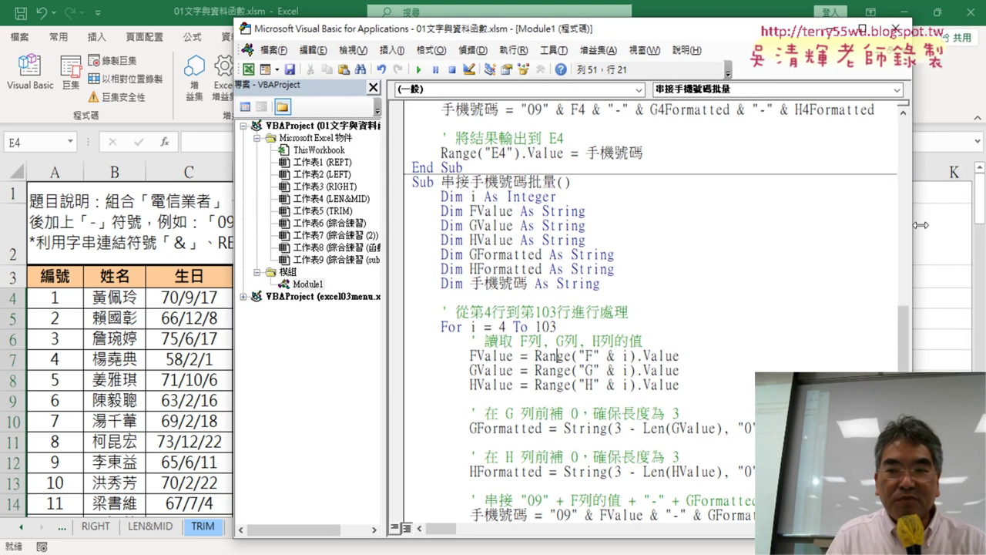
pyautogui.moveTo(606, 31); pyautogui.dragTo(833, 39)
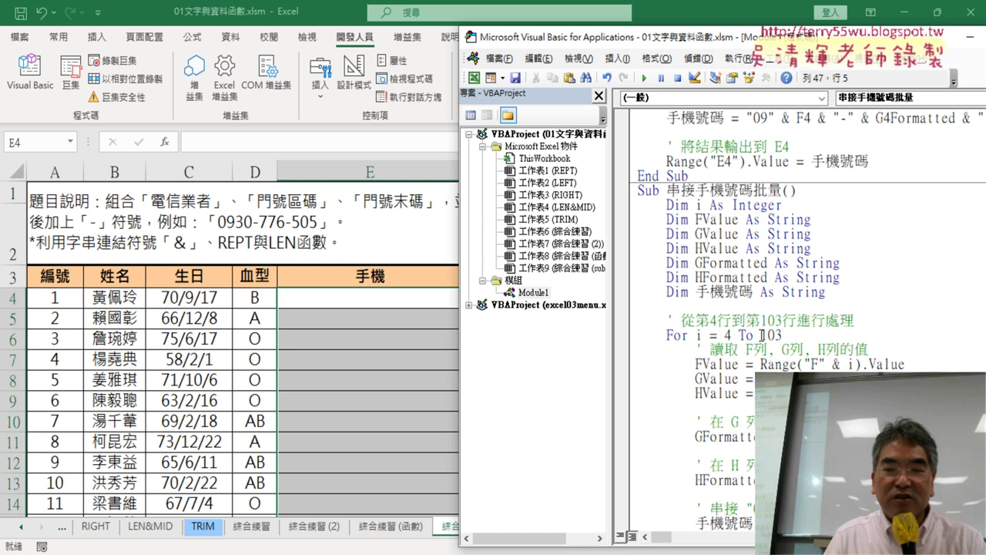
pyautogui.scroll(-1, 759, 297)
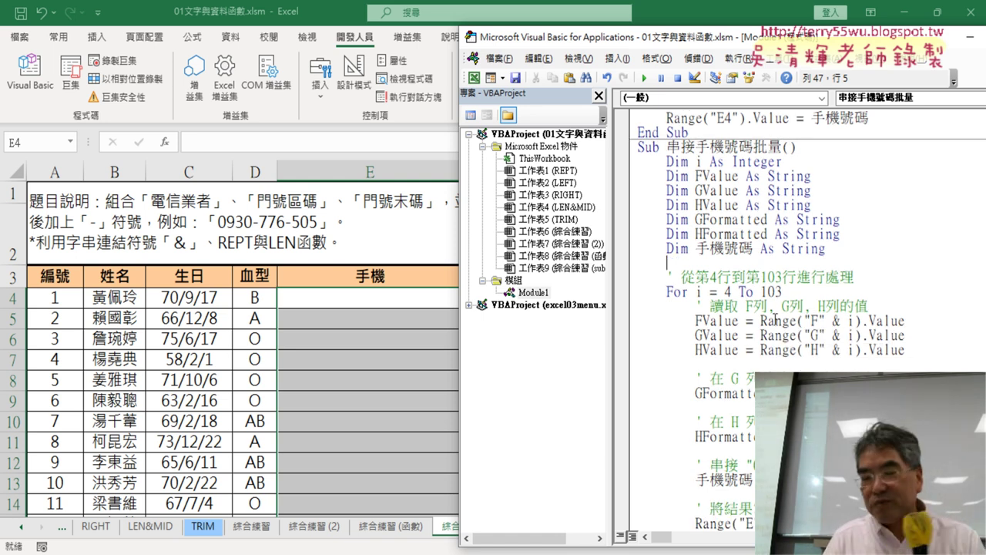
pyautogui.click(667, 263)
pyautogui.click(646, 77)
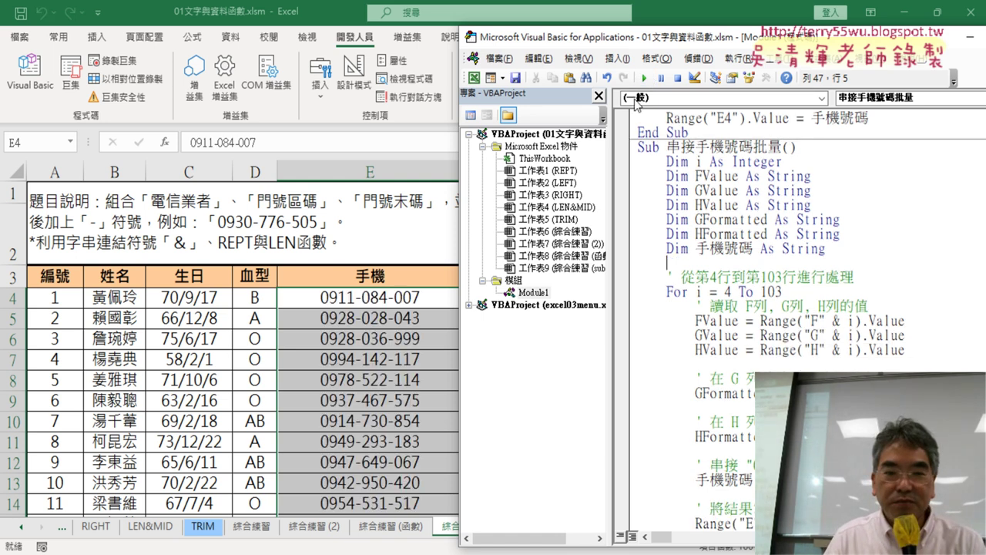
pyautogui.click(381, 305)
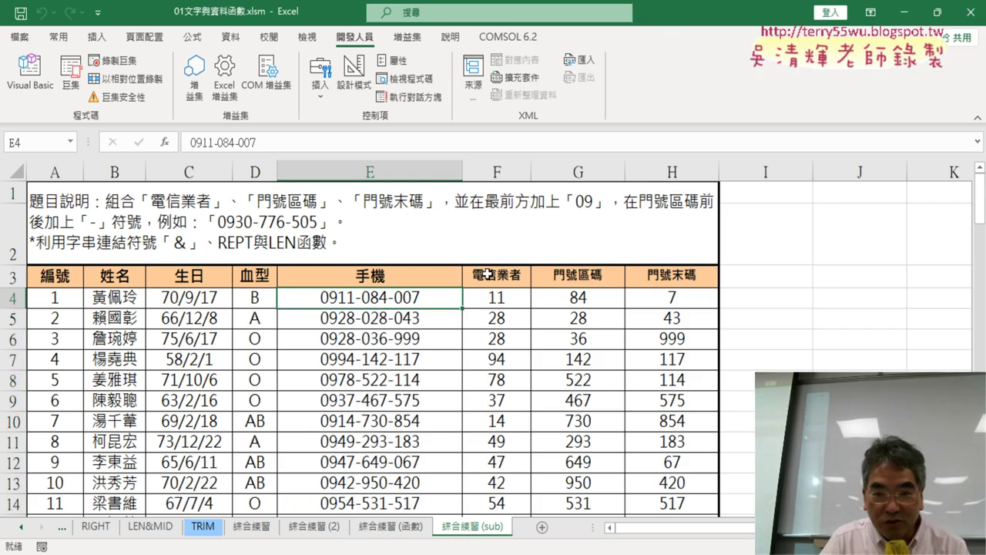
pyautogui.click(433, 318)
pyautogui.click(437, 341)
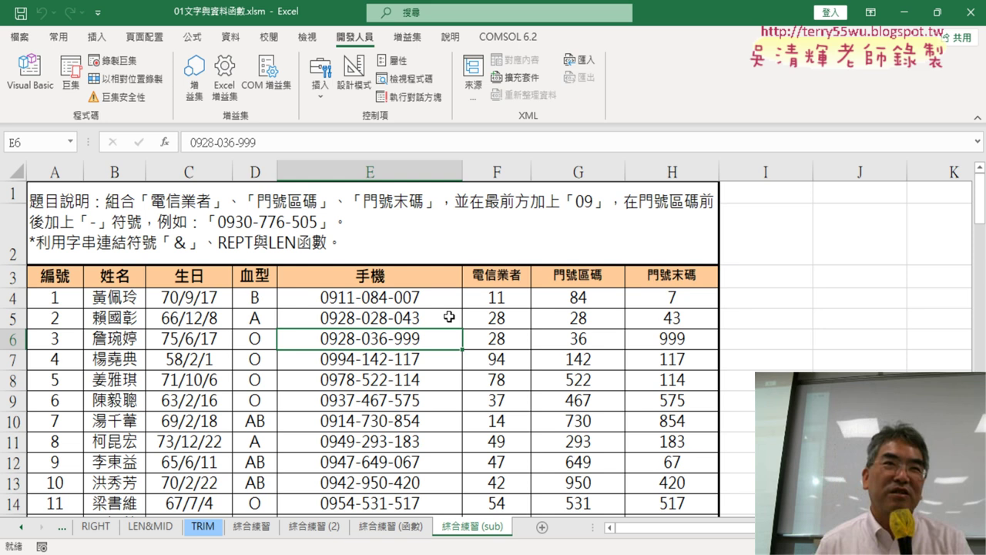
# Step: Shorten the macro name from 串接手機號碼批量 to 手機, then bring the 綜合練習 (sub) worksheet forward
pyautogui.click(29, 69)
pyautogui.moveTo(720, 39); pyautogui.dragTo(470, 44)
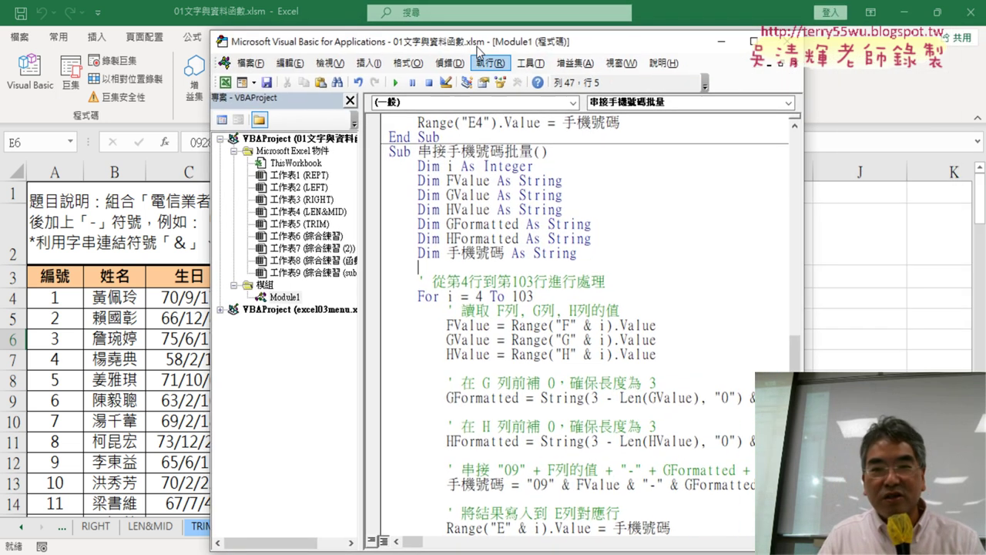
pyautogui.moveTo(420, 152); pyautogui.dragTo(447, 152)
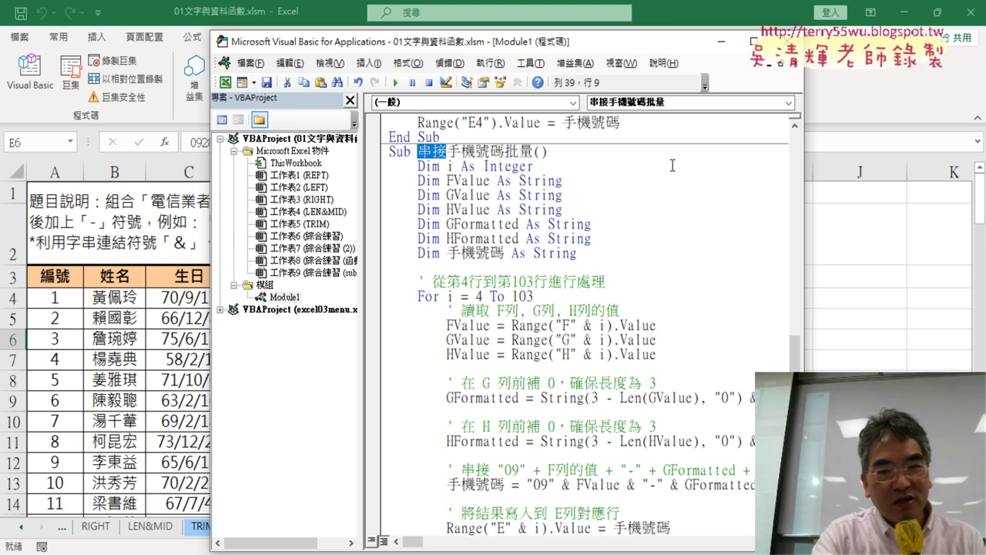
pyautogui.press('Delete')
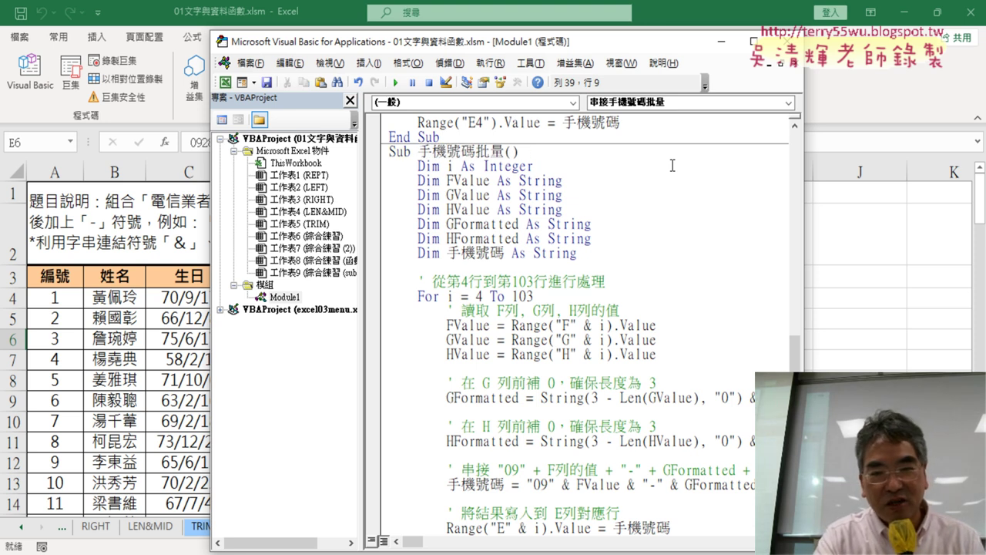
pyautogui.press('Delete')
pyautogui.press('Delete')
pyautogui.press('Delete')
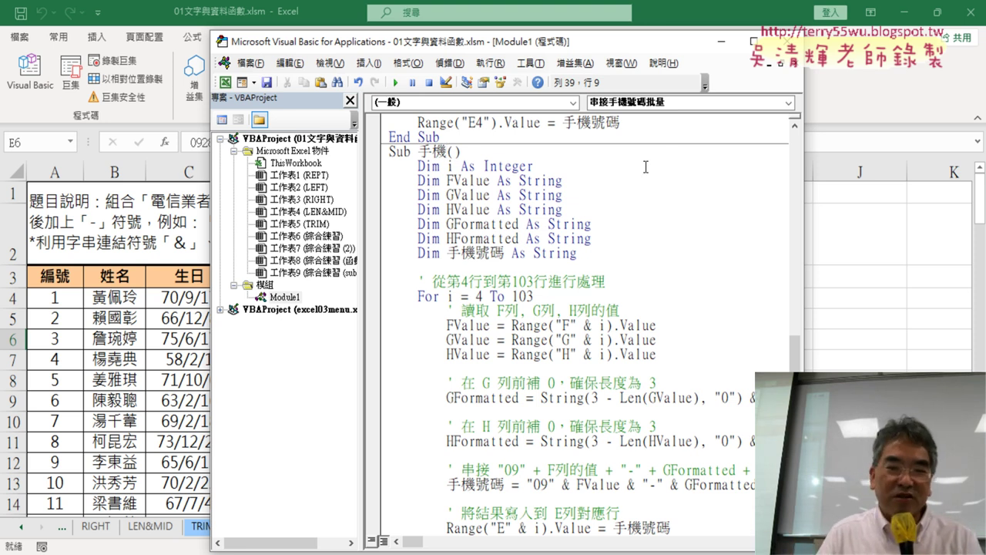
pyautogui.moveTo(572, 43); pyautogui.dragTo(853, 45)
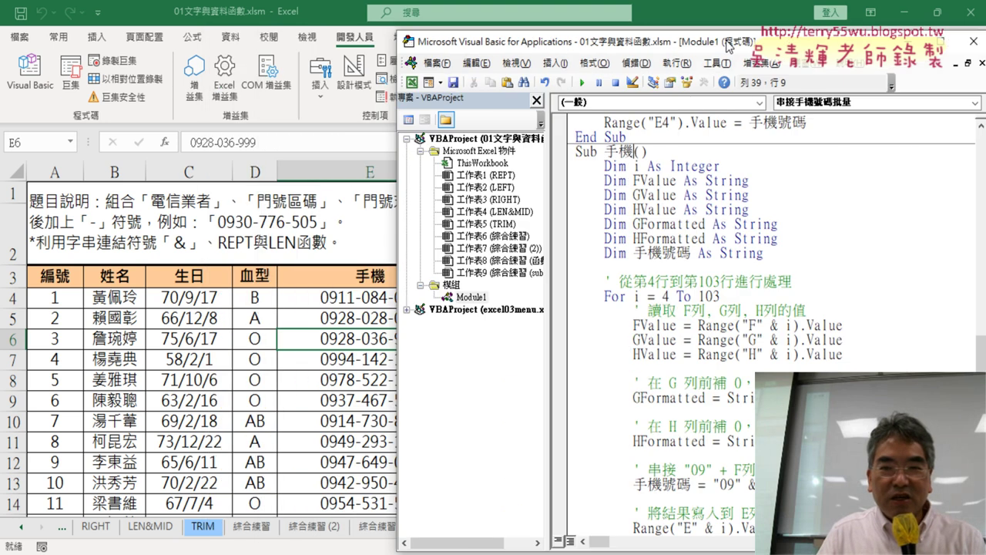
pyautogui.click(398, 336)
# Step: Clear the phone numbers from E4:E103
pyautogui.click(400, 302)
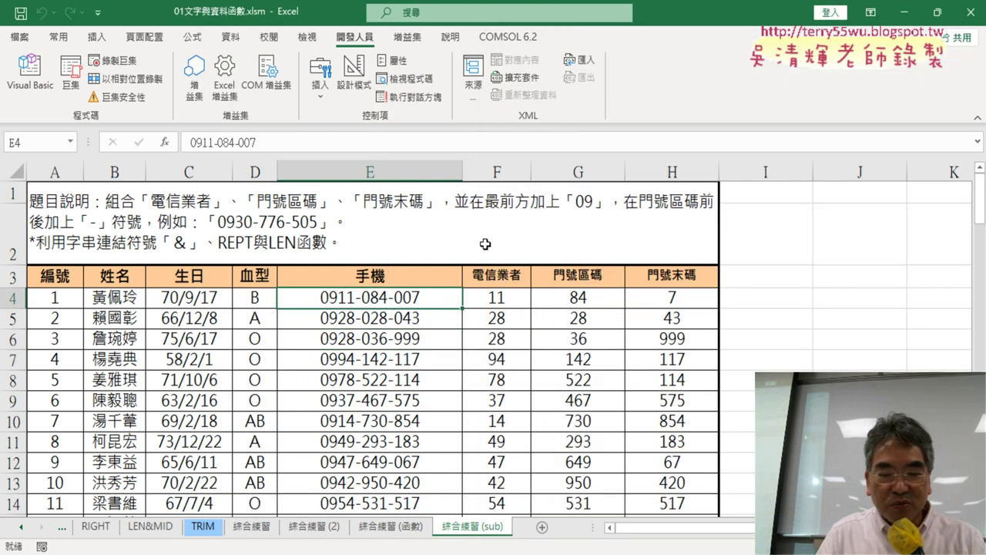
pyautogui.hotkey('ctrl', 'shift', 'Down')
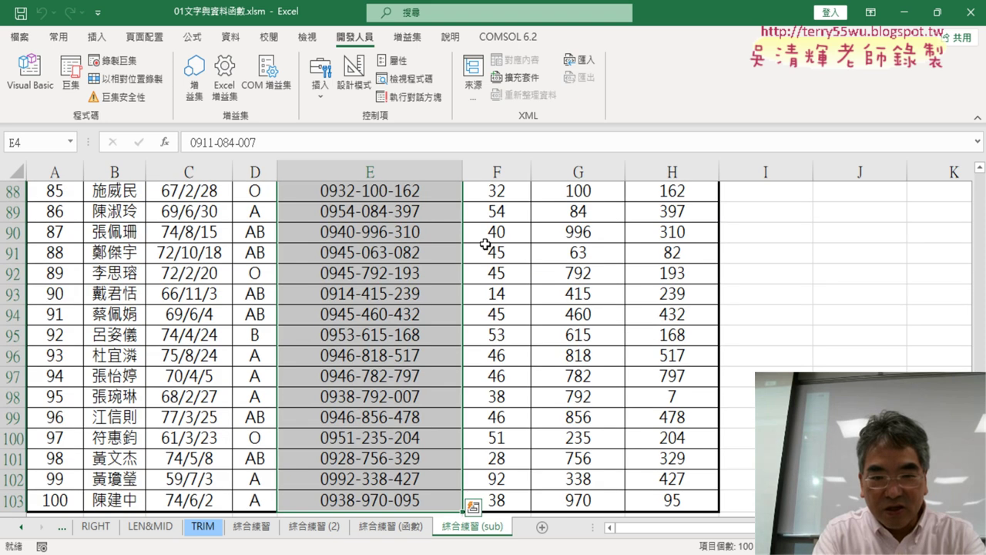
pyautogui.press('Delete')
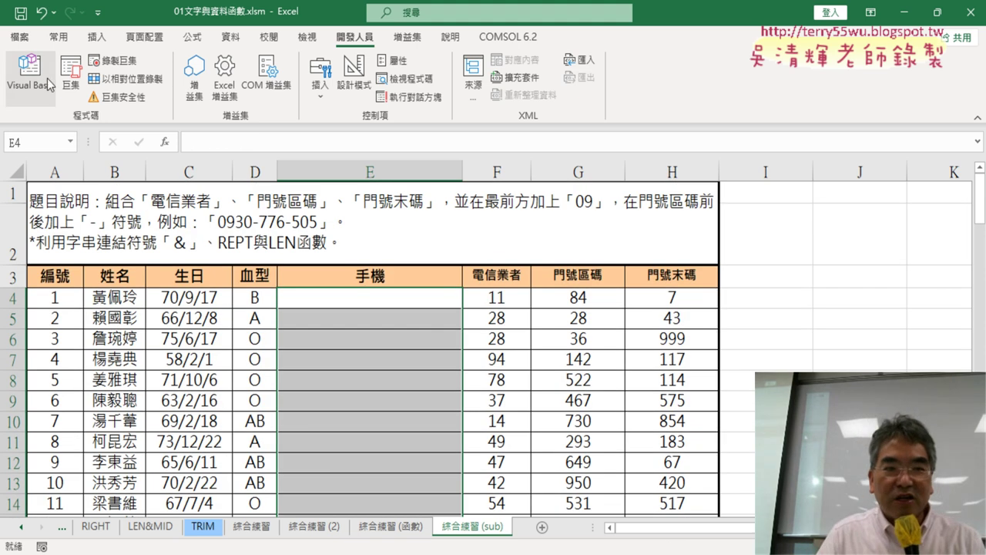
pyautogui.click(29, 71)
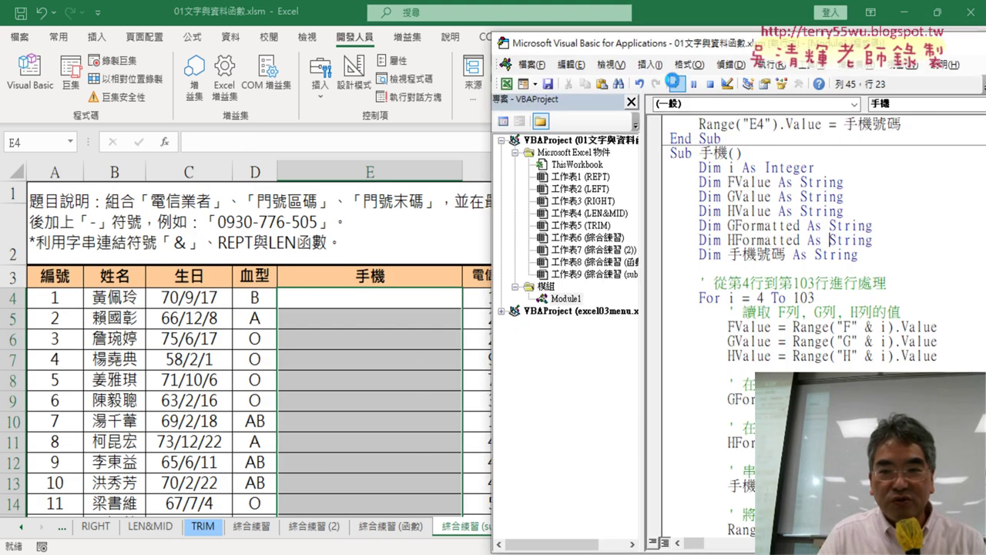
pyautogui.click(677, 84)
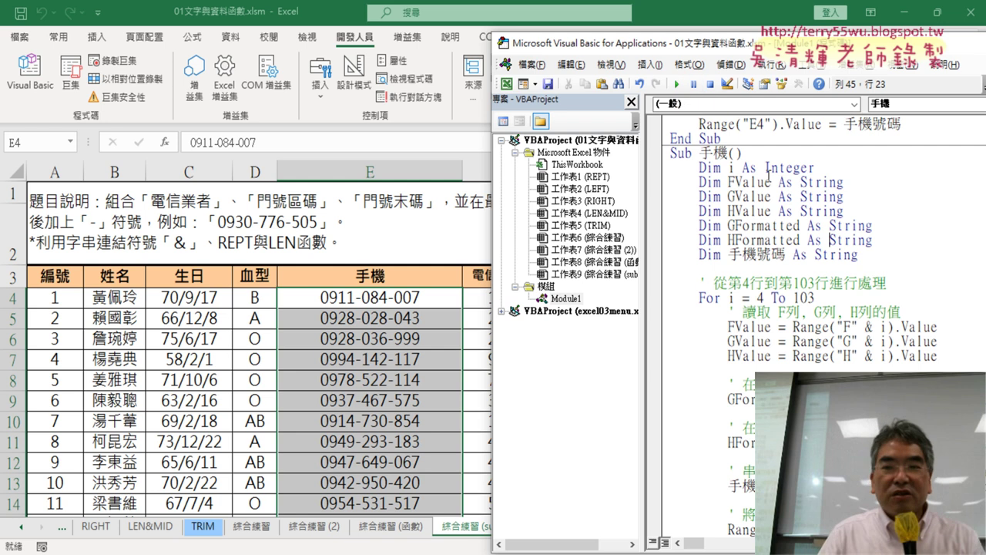
pyautogui.moveTo(700, 152); pyautogui.dragTo(729, 152)
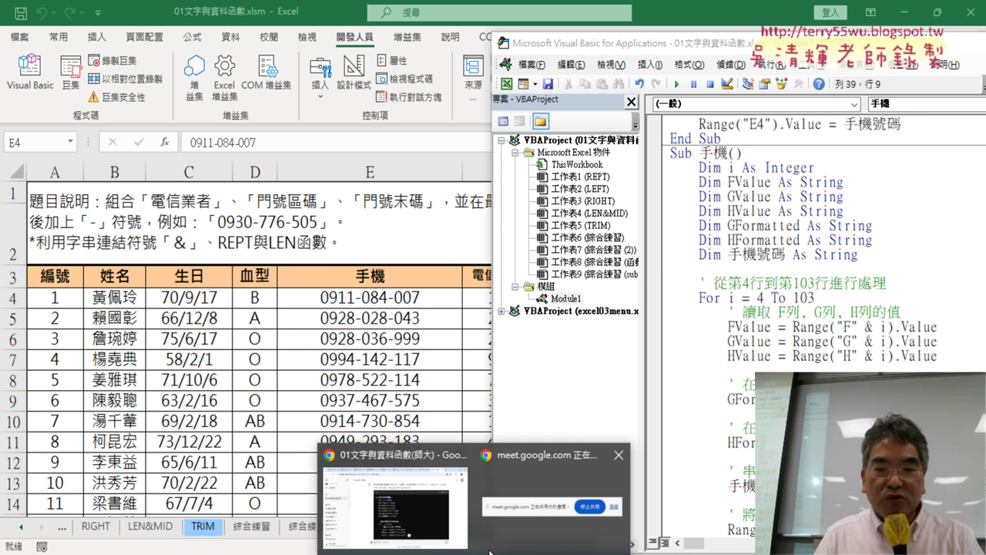
# Step: Switch to the ChatGPT conversation and scroll up to the original VBA request
pyautogui.click(619, 456)
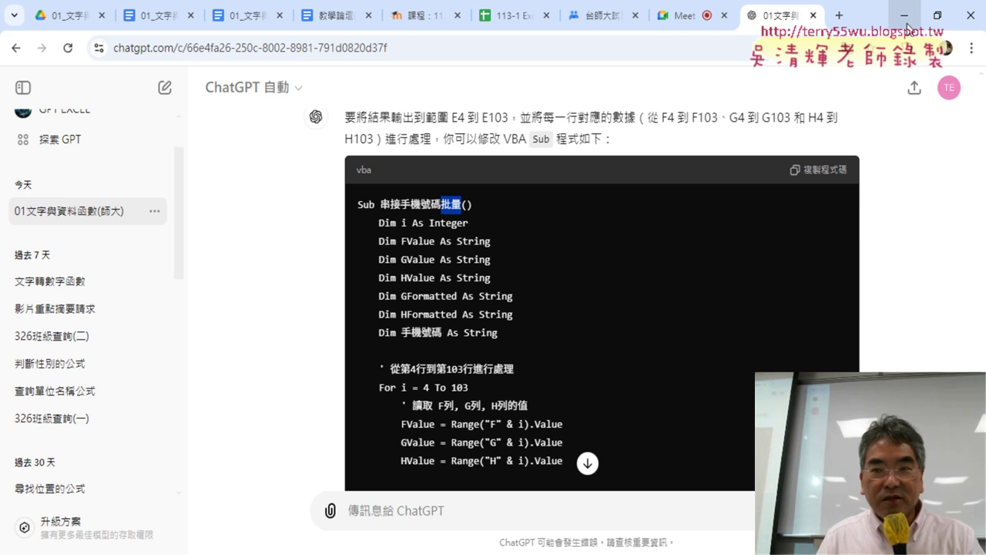
pyautogui.scroll(4, 903, 162)
pyautogui.scroll(1, 906, 185)
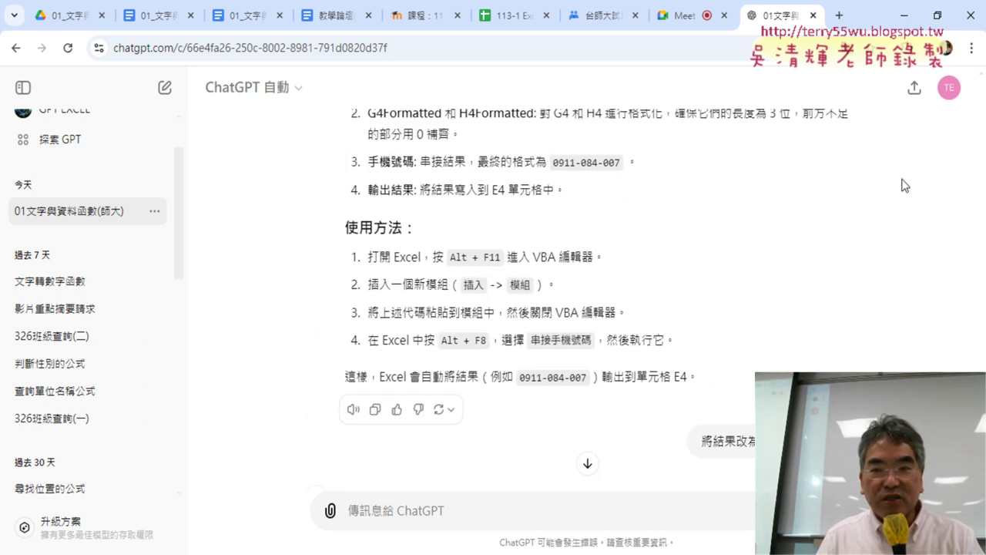
pyautogui.scroll(2, 906, 185)
pyautogui.scroll(1, 906, 185)
pyautogui.scroll(2, 908, 182)
pyautogui.scroll(2, 904, 176)
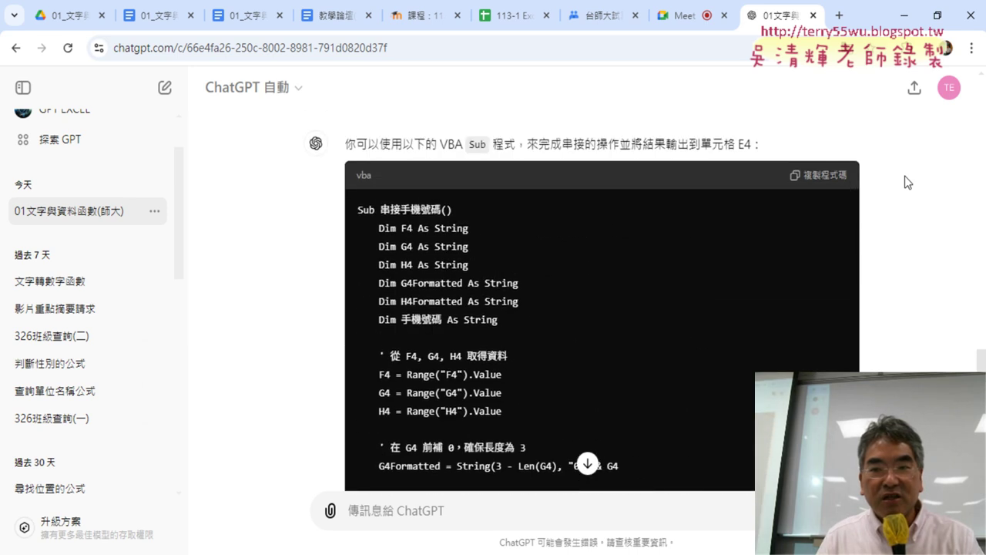
pyautogui.scroll(3, 905, 175)
# Step: Highlight the phrases VBA的SUB程式 and the output-to-E4 request in the original prompt
pyautogui.moveTo(486, 248); pyautogui.dragTo(580, 286)
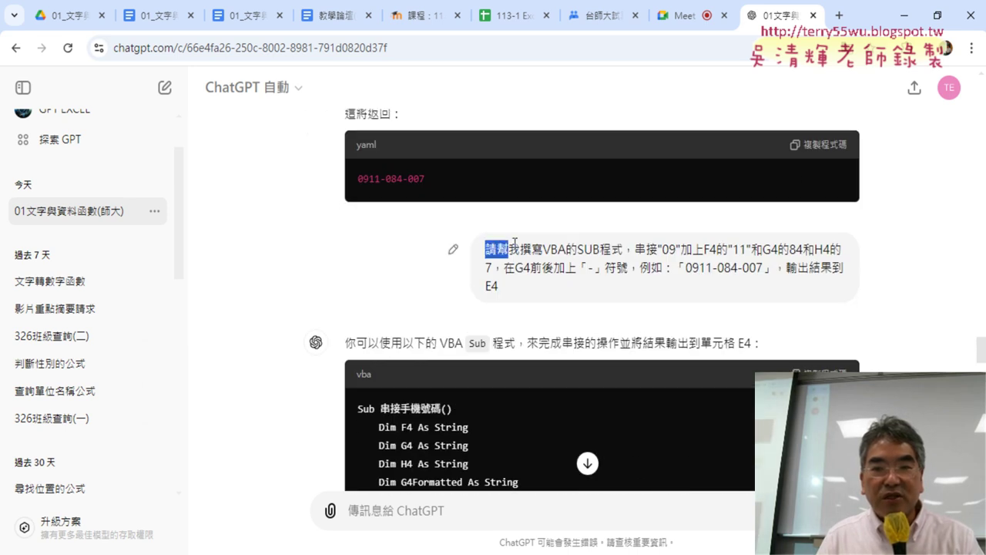
pyautogui.click(553, 247)
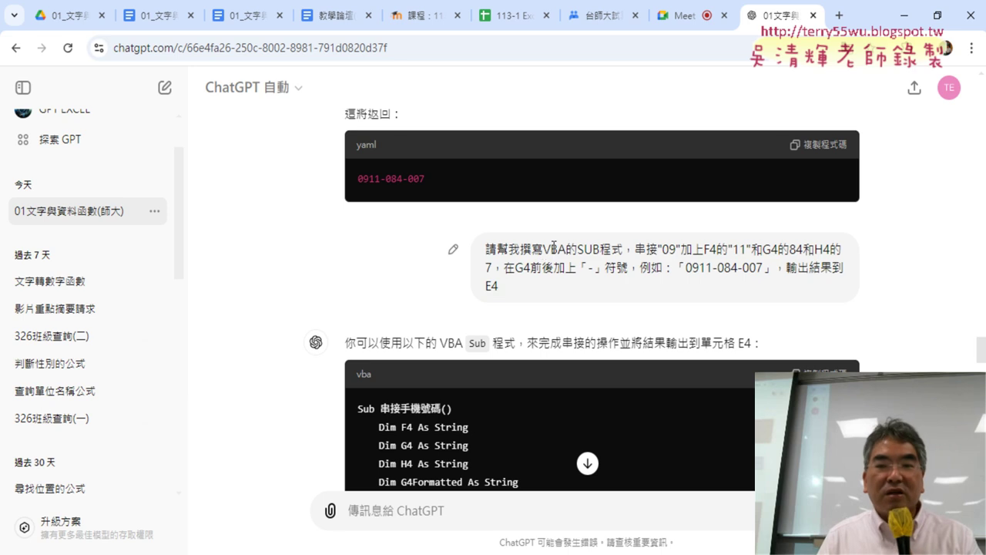
pyautogui.moveTo(544, 249); pyautogui.dragTo(621, 244)
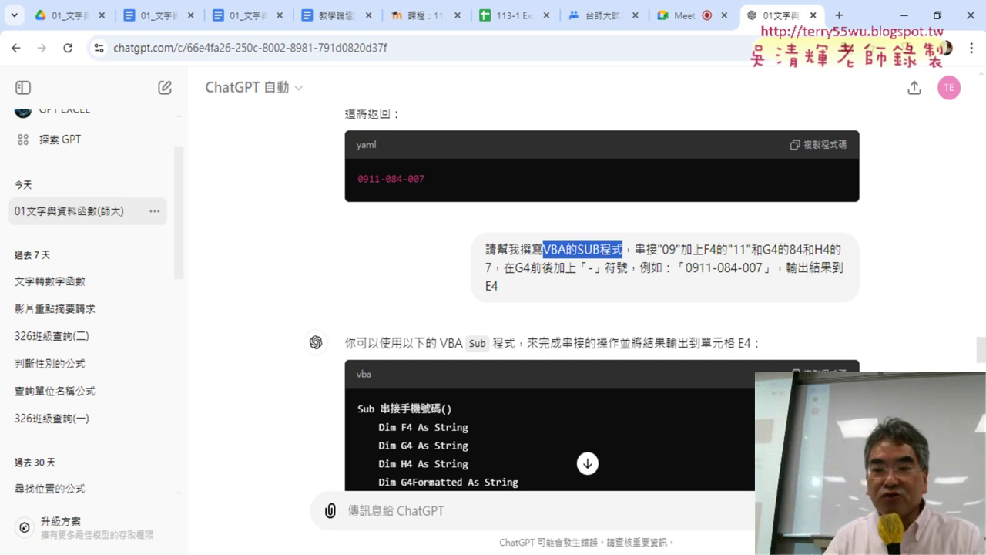
pyautogui.moveTo(787, 268); pyautogui.dragTo(821, 286)
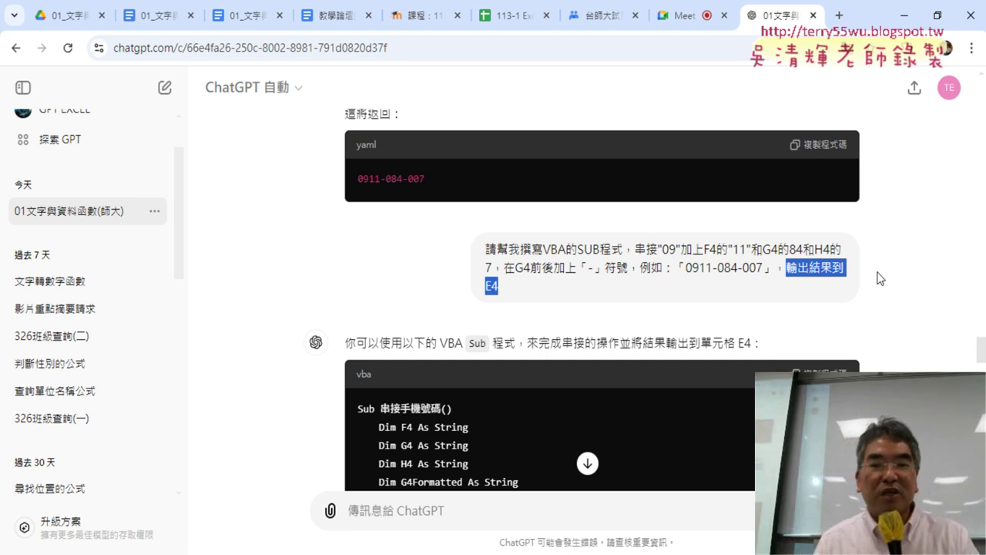
pyautogui.scroll(-3, 887, 293)
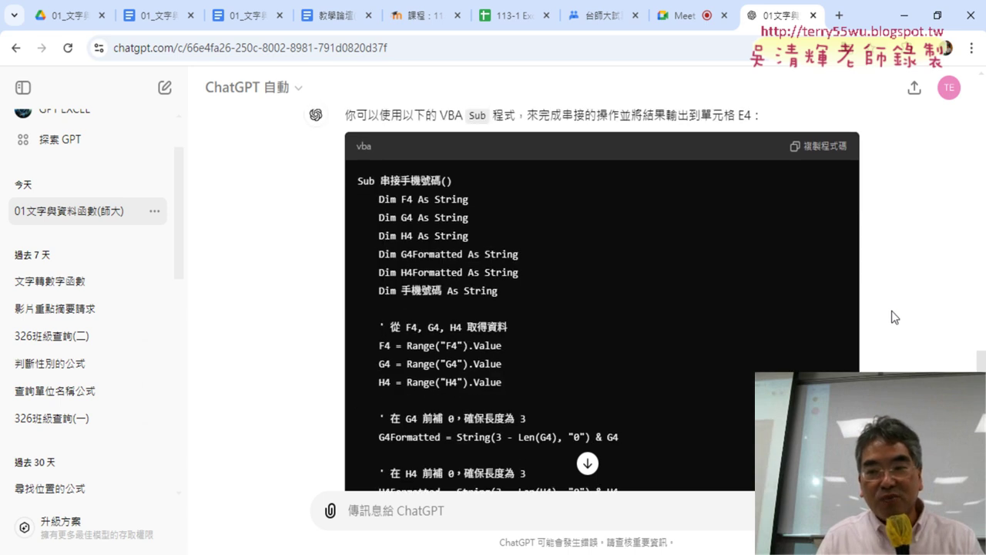
pyautogui.scroll(3, 894, 308)
pyautogui.scroll(-3, 879, 297)
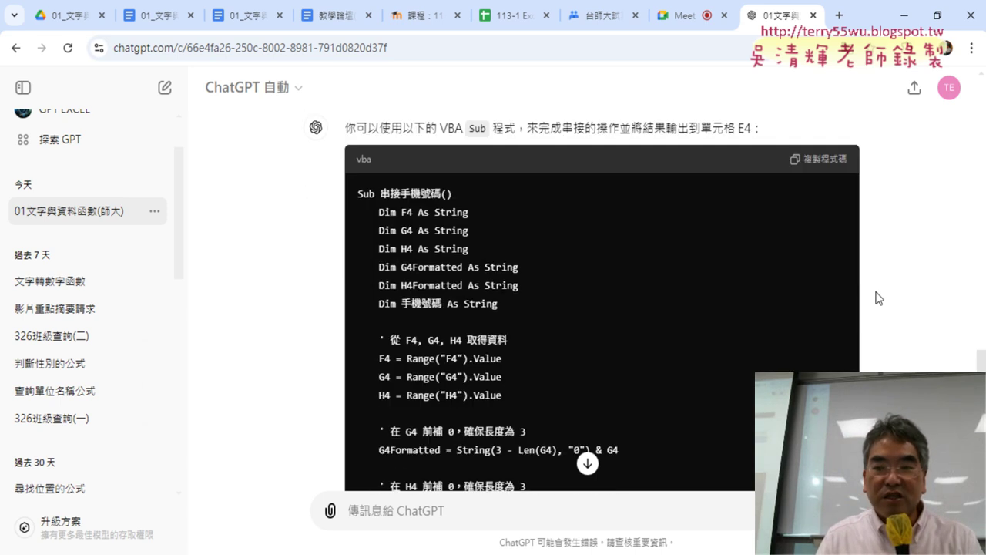
pyautogui.scroll(-5, 895, 296)
pyautogui.scroll(-3, 895, 293)
pyautogui.scroll(-4, 896, 293)
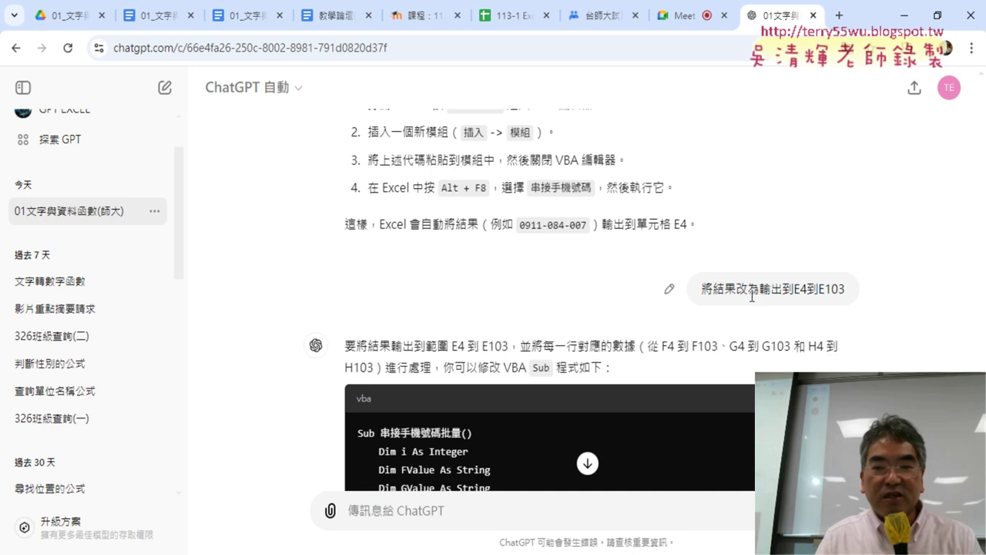
# Step: Remove the extra 到 after 輸出 in the edited follow-up, leaving 將結果改為輸出E4到E103
pyautogui.moveTo(700, 290); pyautogui.dragTo(859, 297)
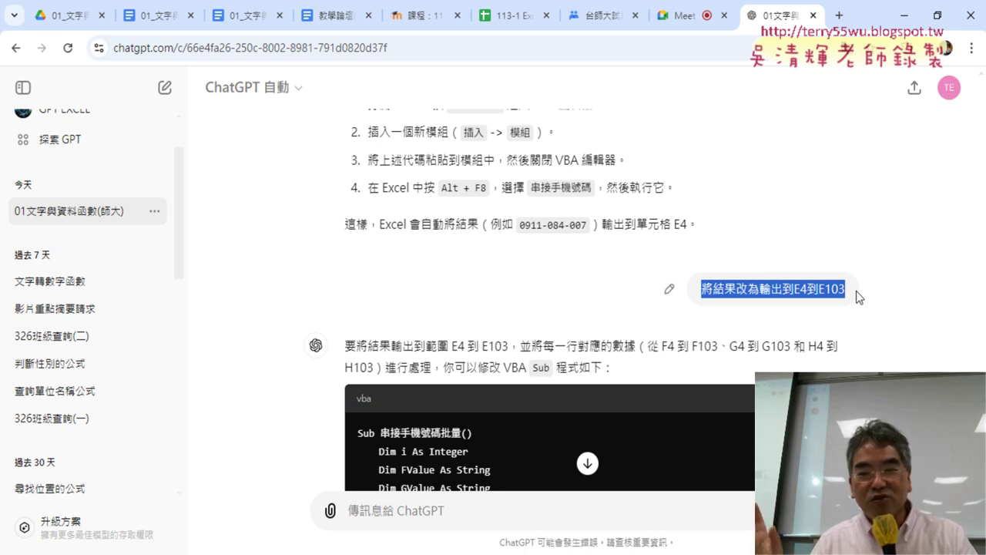
pyautogui.doubleClick(787, 289)
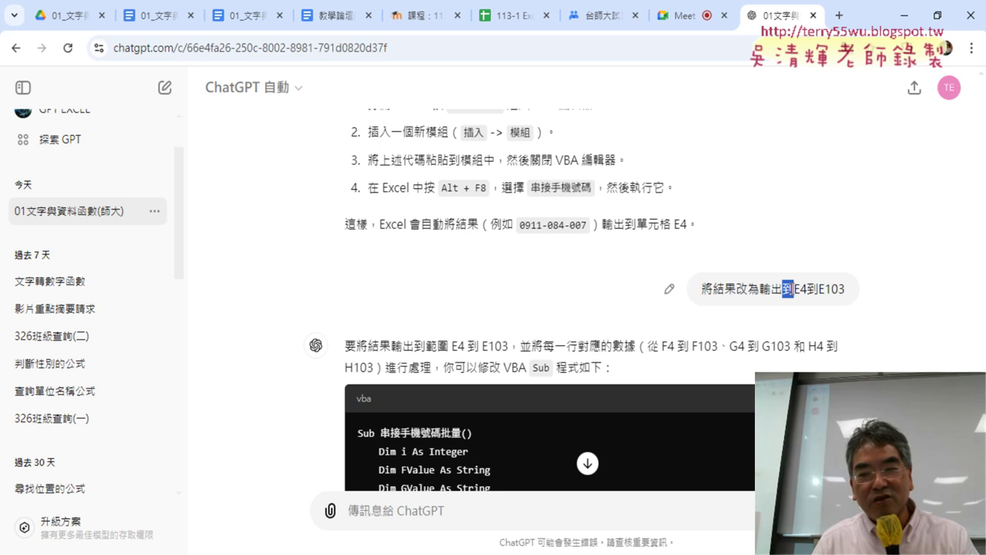
pyautogui.click(669, 289)
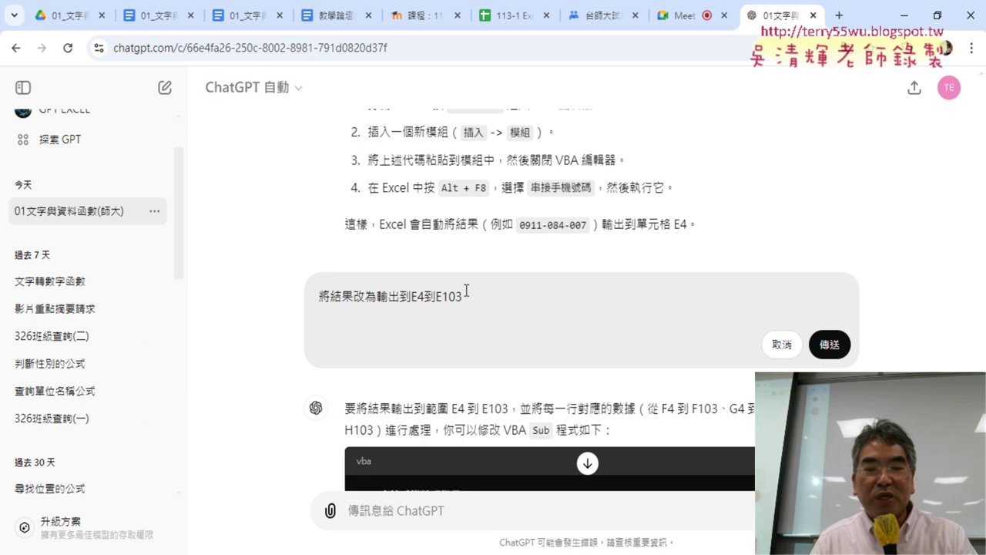
pyautogui.doubleClick(407, 295)
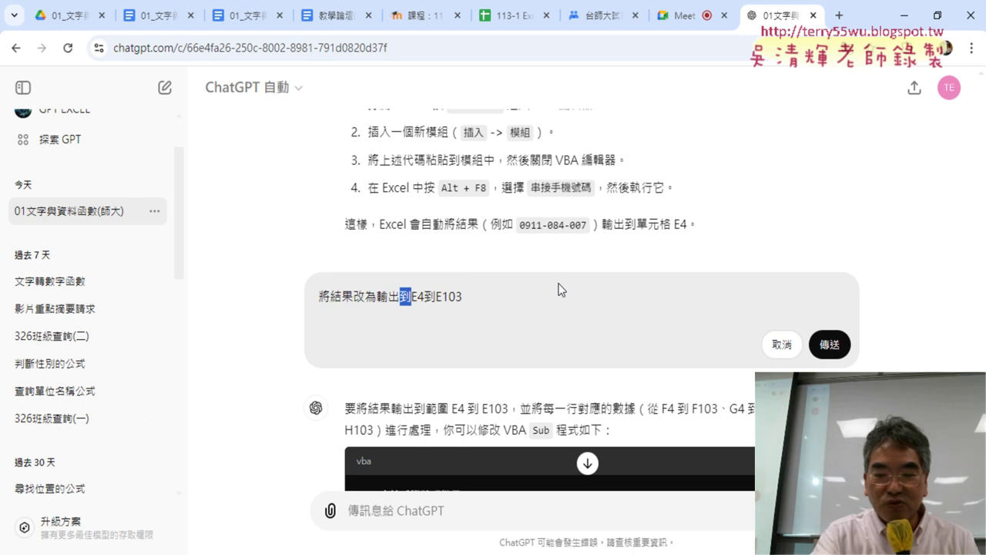
pyautogui.press('BackSpace')
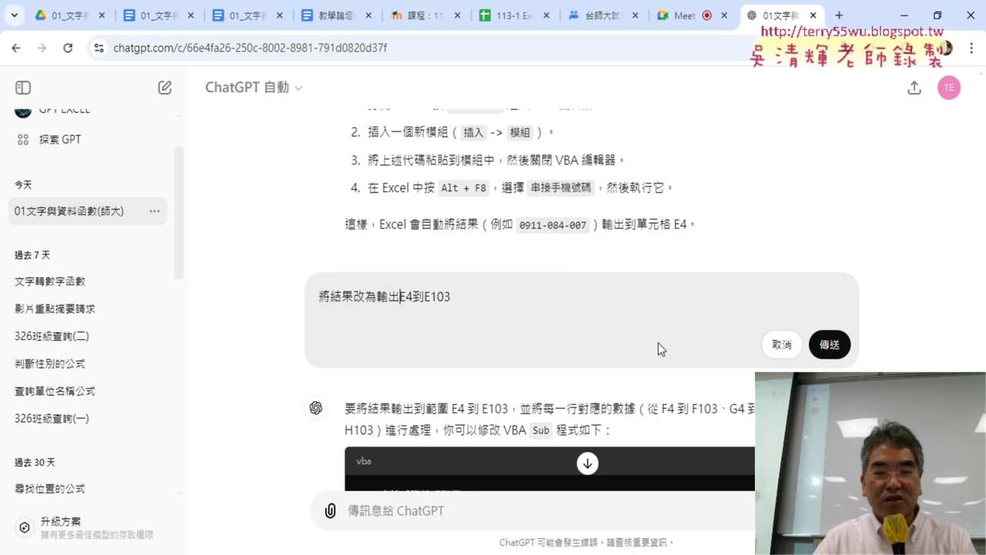
pyautogui.scroll(-2, 887, 330)
pyautogui.scroll(-4, 891, 323)
pyautogui.scroll(-2, 892, 323)
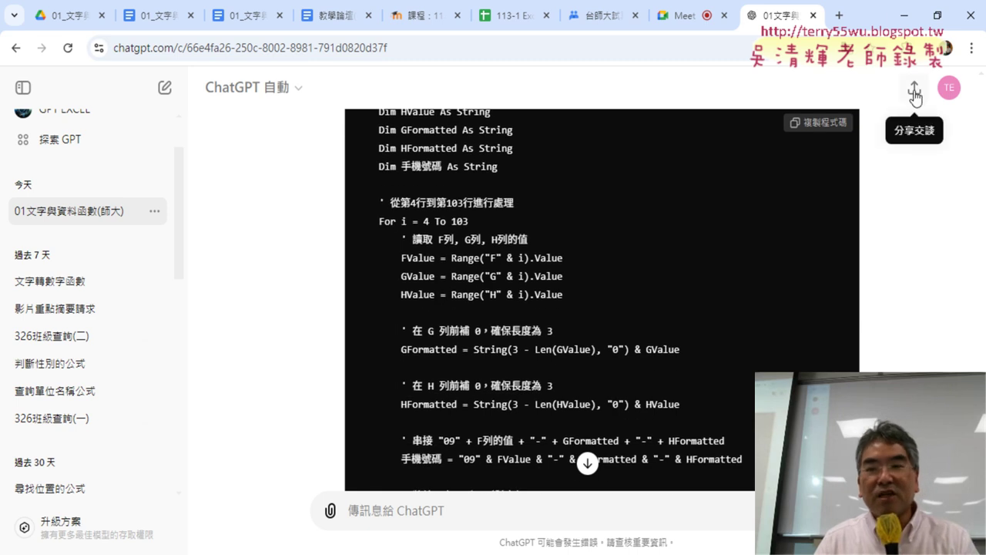
# Step: Minimize Chrome to show the filled 手機 column and Sub 手機 code again
pyautogui.click(904, 17)
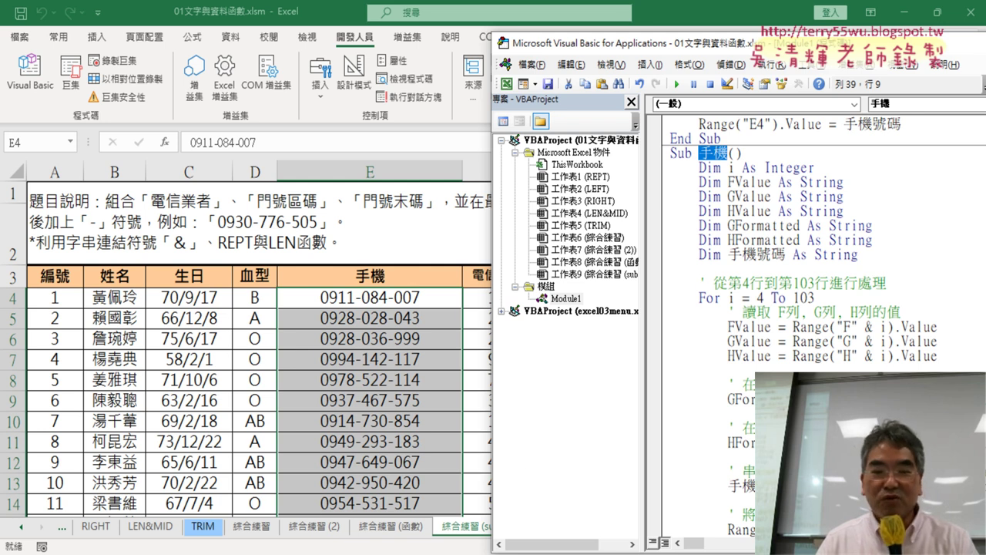
pyautogui.moveTo(474, 554)
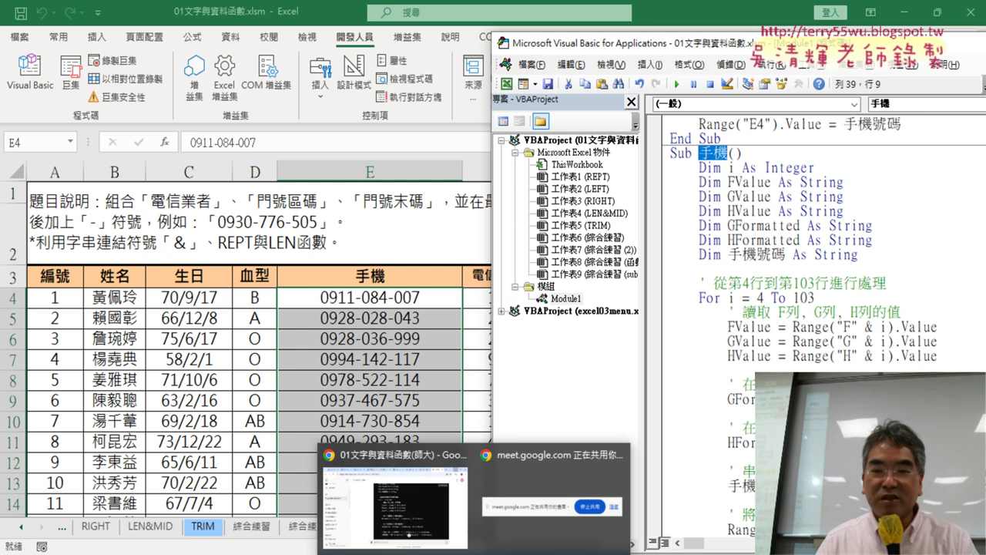